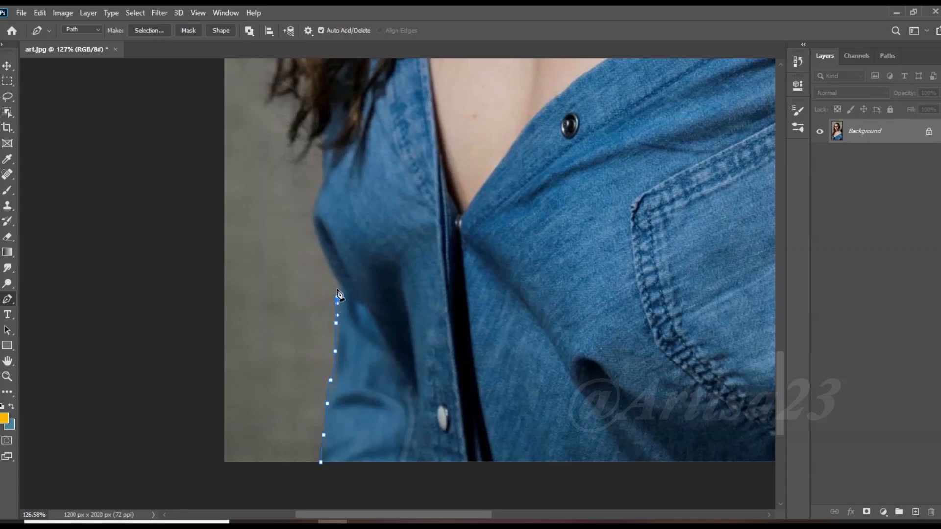
Trace the Pen tool path up the left edge of the denim shirt and around the loose lower hair strands
drag(321, 162, 327, 260)
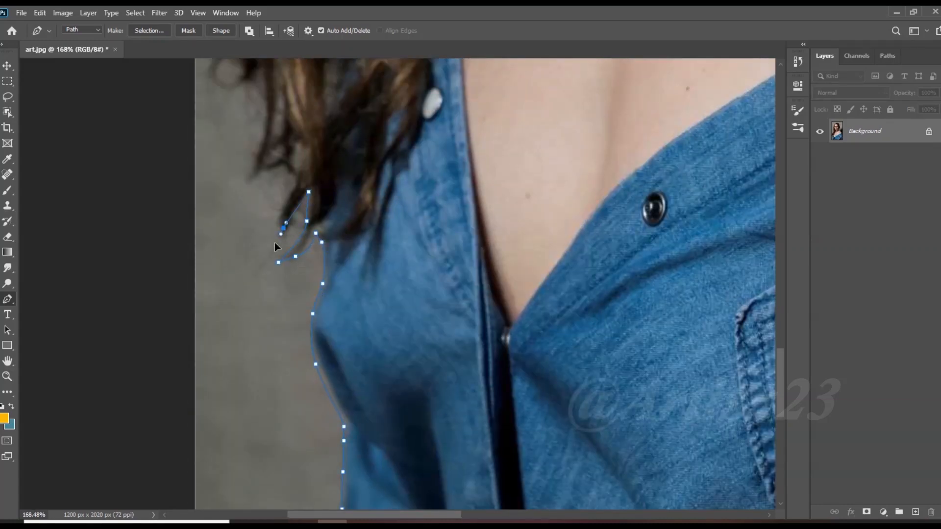
drag(280, 219, 286, 202)
drag(291, 190, 292, 183)
drag(296, 167, 312, 255)
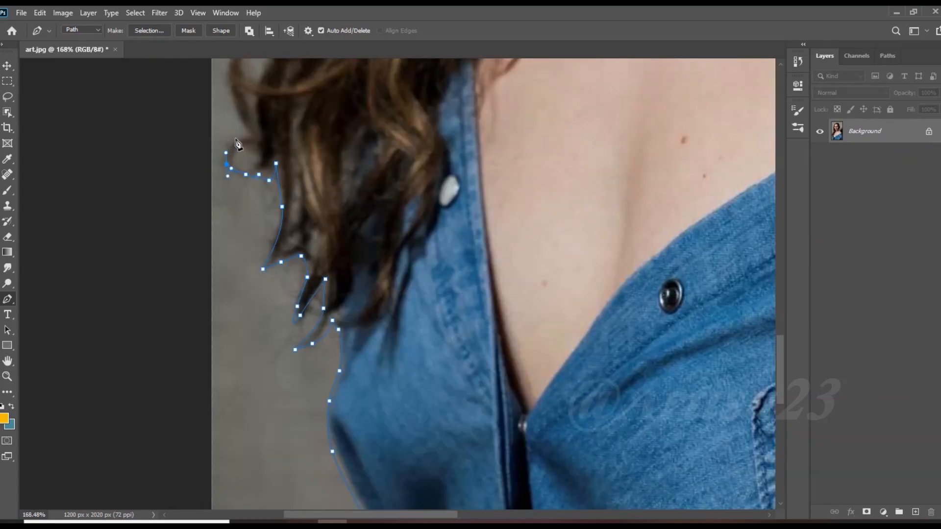
drag(239, 139, 244, 136)
drag(241, 133, 282, 231)
Continue the path upward along the outer edge of the curly hair from chest height to beside the neck
drag(277, 215, 269, 195)
drag(273, 140, 282, 103)
drag(308, 80, 285, 157)
drag(293, 130, 300, 116)
drag(326, 92, 267, 243)
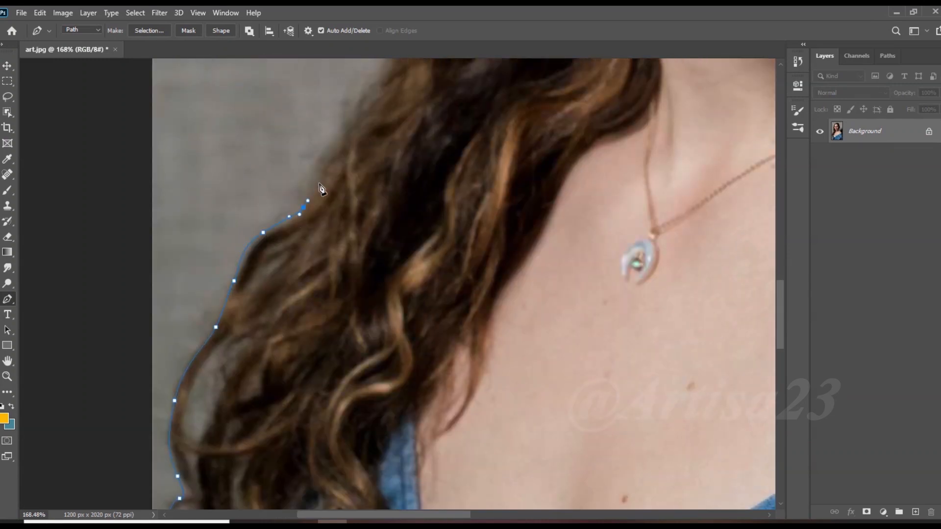
drag(337, 140, 298, 247)
drag(311, 202, 317, 188)
drag(339, 114, 336, 106)
drag(331, 94, 318, 298)
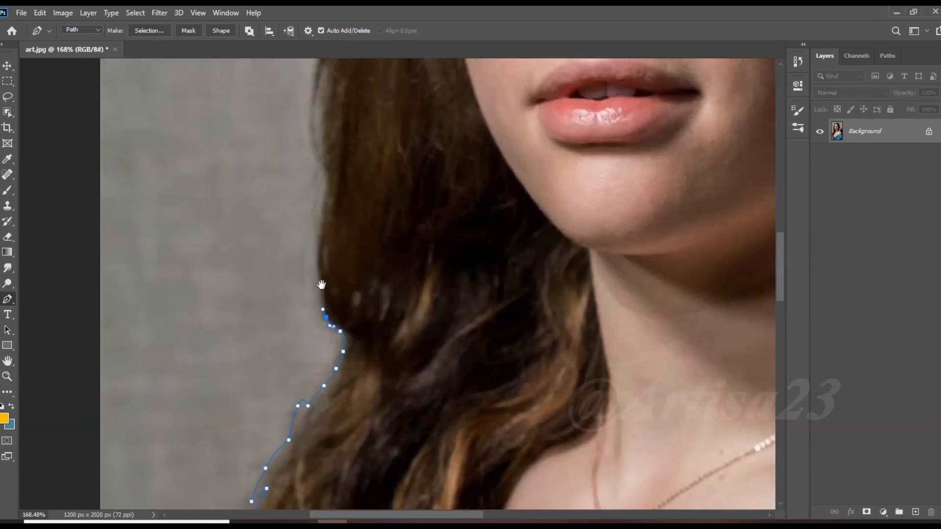
Extend the path along the left outer edge of the hair beside the face, up toward the temple
drag(310, 137, 309, 122)
drag(317, 122, 312, 263)
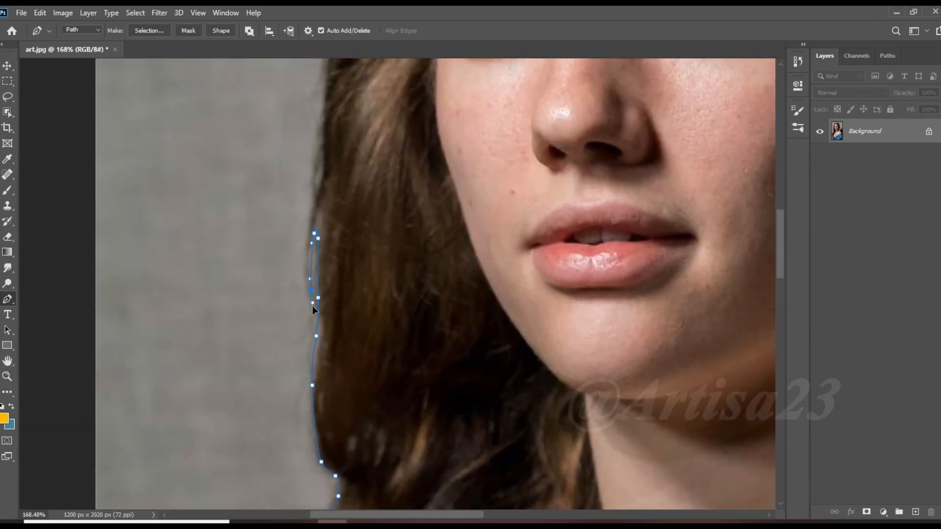
drag(314, 198, 317, 189)
drag(318, 161, 318, 137)
drag(330, 62, 303, 220)
drag(318, 160, 294, 273)
scroll(312, 252, down, 2)
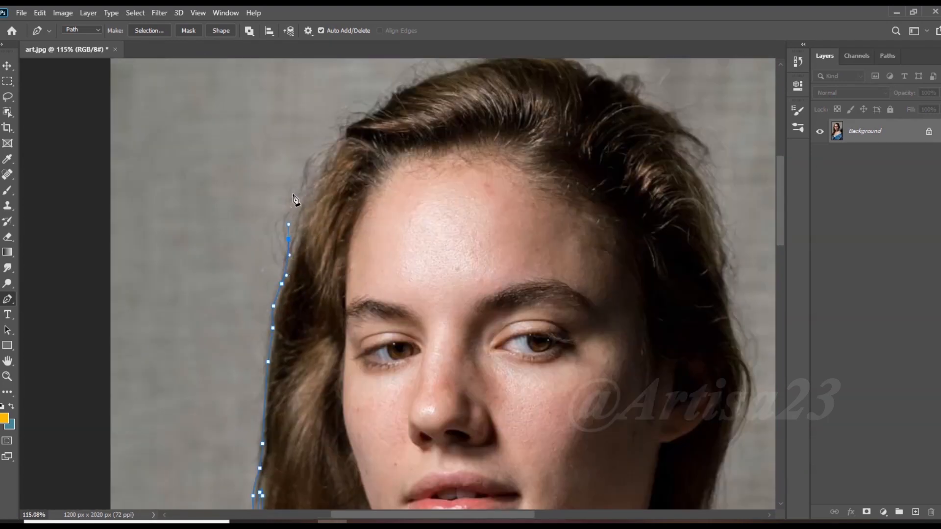
Carry the path around the left temple and over the hair at the crown of the head
scroll(343, 143, up, 3)
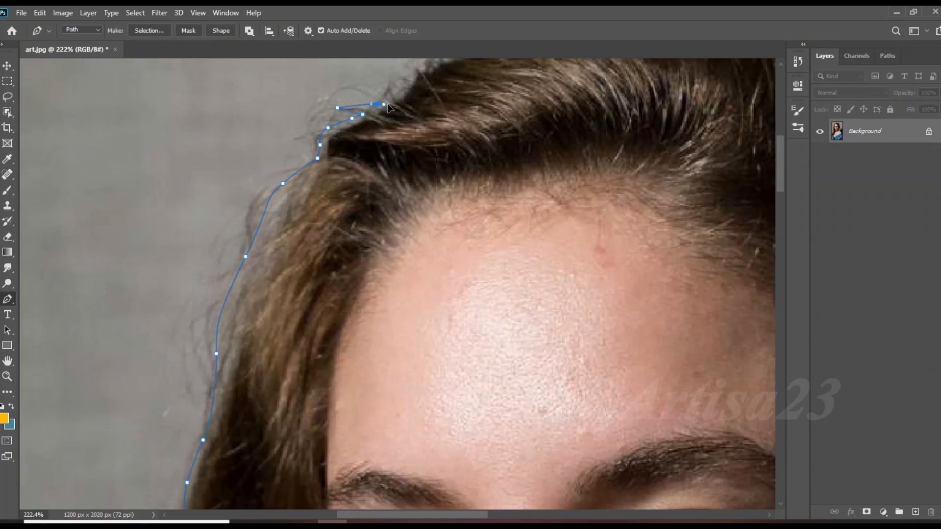
drag(389, 108, 355, 177)
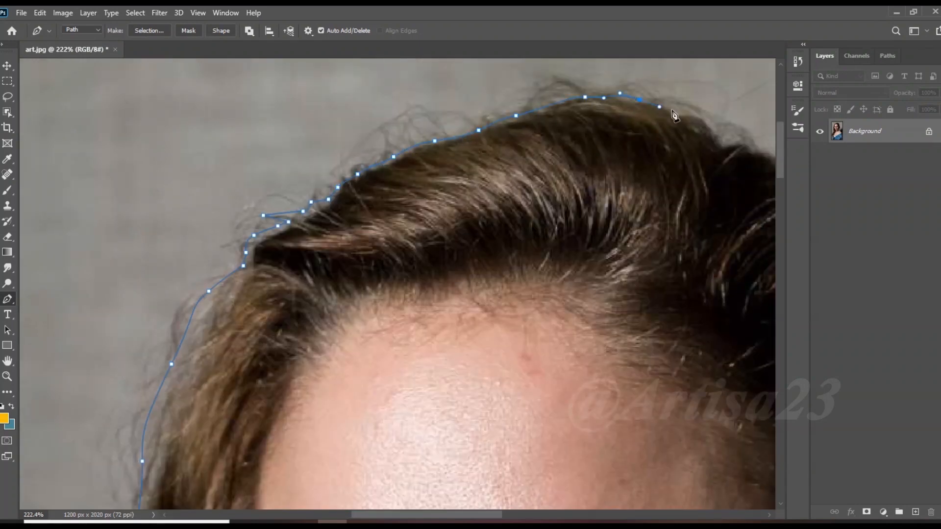
drag(737, 146, 740, 146)
drag(740, 147, 503, 111)
drag(531, 115, 539, 120)
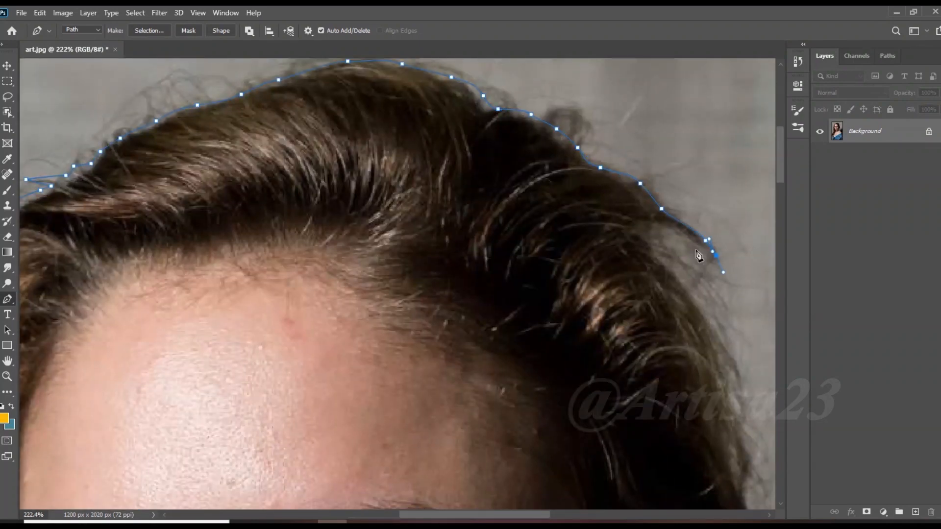
Trace the path down the right side of the hair from the crown past the ear
click(718, 317)
click(734, 348)
drag(692, 279, 555, 112)
click(608, 207)
click(590, 175)
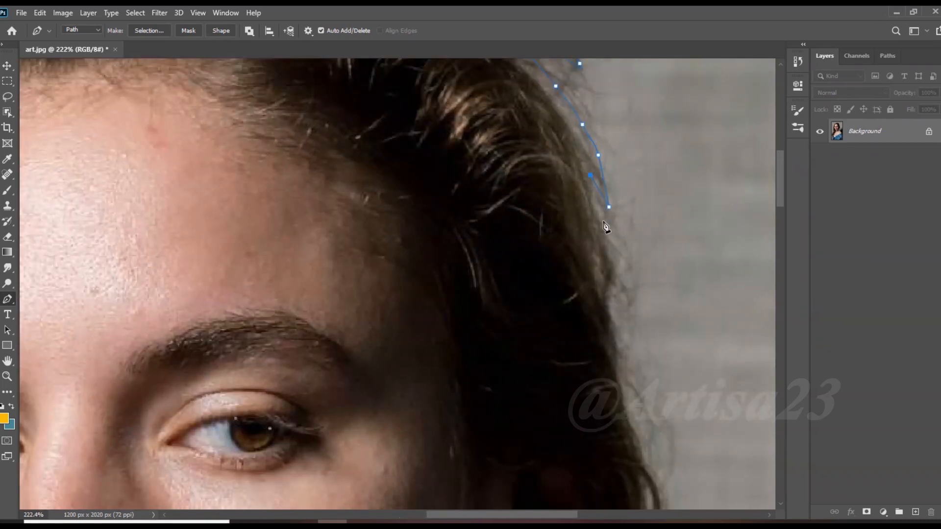
drag(627, 411, 565, 246)
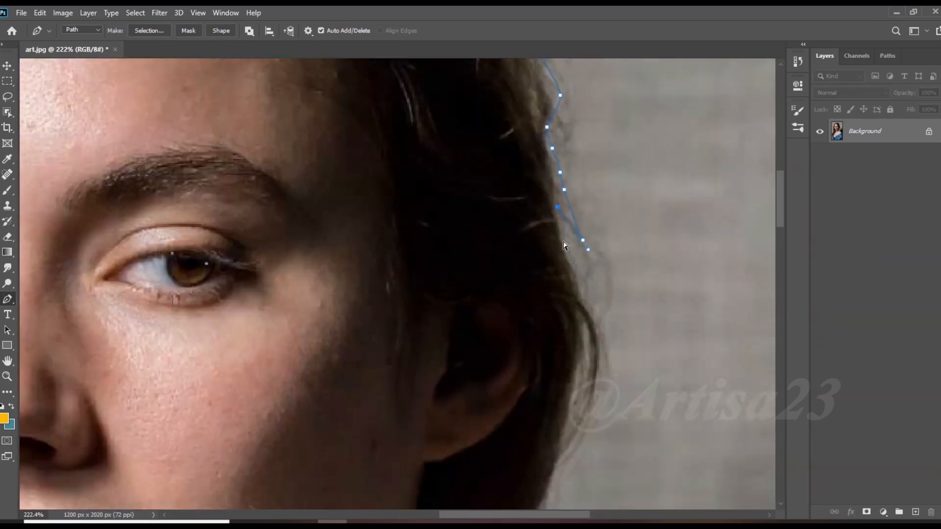
drag(588, 418, 579, 434)
drag(567, 452, 586, 310)
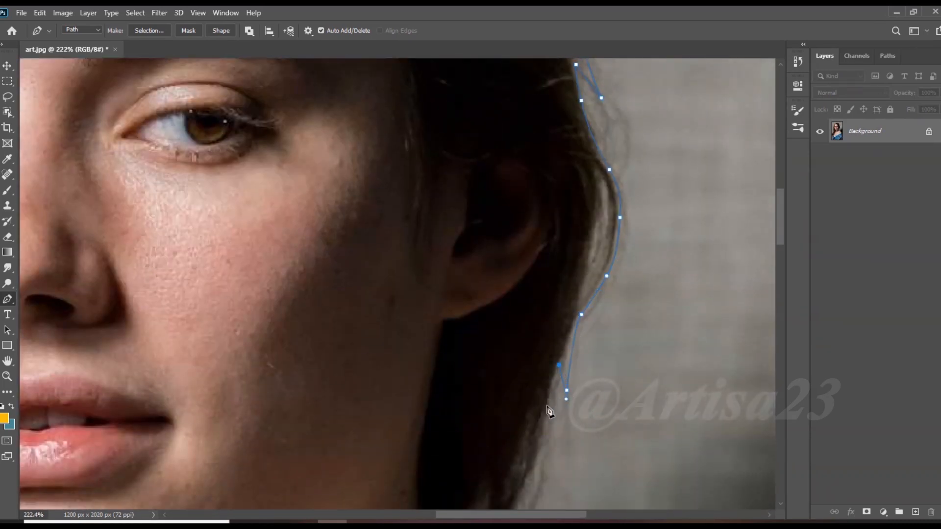
Trace the path around the lower right hair tips beside the jaw to where they meet the neck
drag(548, 424, 547, 439)
scroll(547, 439, down, 6)
drag(541, 341, 533, 371)
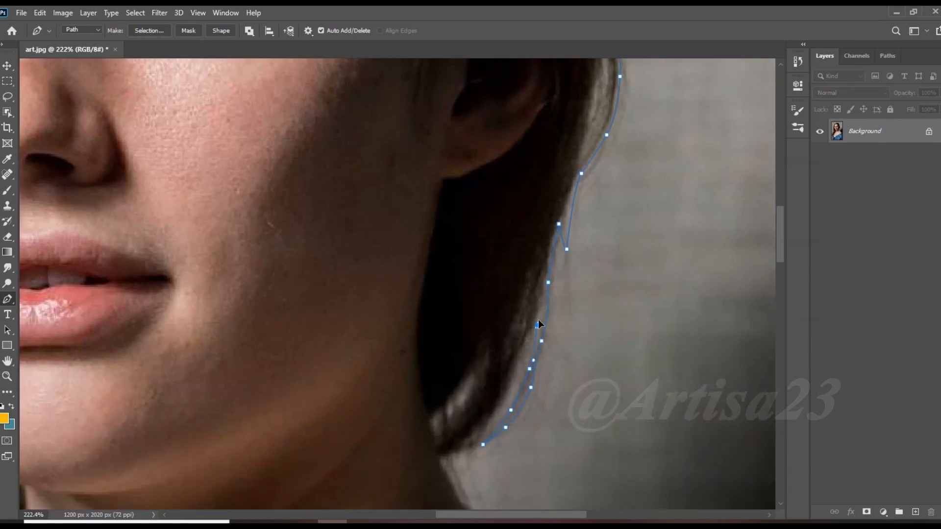
click(467, 446)
click(446, 458)
drag(444, 461, 437, 304)
Continue the path down the side of the neck and along the bare shoulder toward the shirt
click(456, 338)
scroll(465, 354, up, 4)
click(464, 341)
click(473, 343)
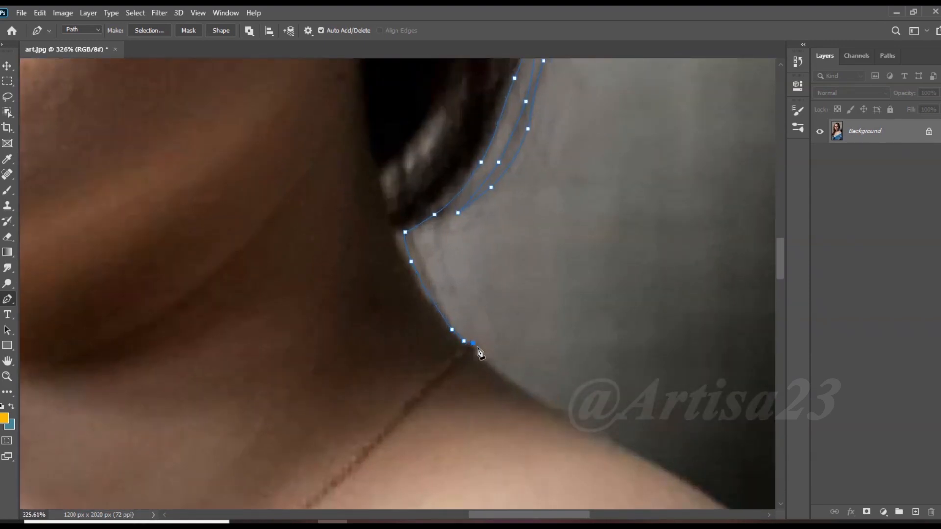
drag(538, 399, 475, 357)
drag(530, 376, 341, 228)
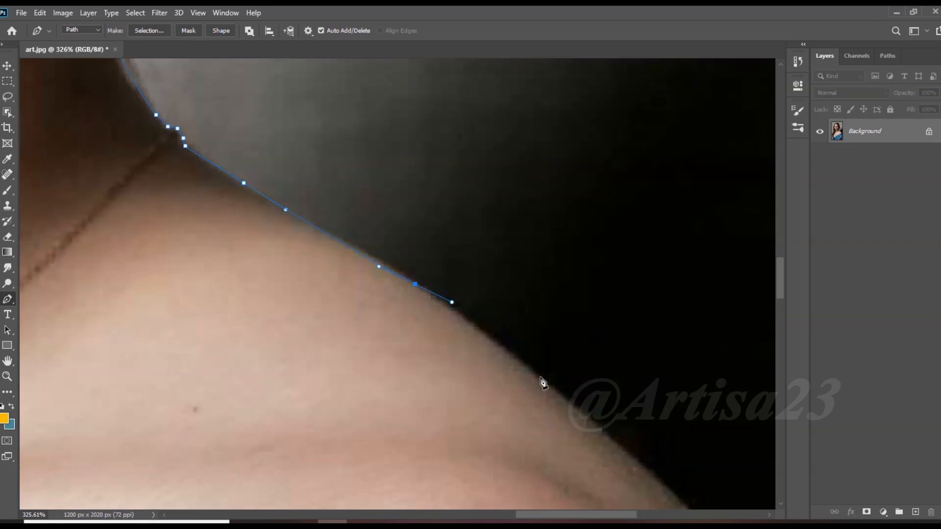
drag(571, 404, 604, 433)
drag(604, 433, 389, 233)
drag(498, 337, 533, 366)
scroll(606, 401, up, 3)
drag(606, 401, 386, 200)
Route the path outside the image around the right and bottom of the shirt and close it at its starting point
scroll(506, 178, down, 15)
drag(522, 381, 529, 406)
drag(529, 459, 521, 462)
drag(463, 473, 445, 478)
click(306, 464)
click(319, 450)
Convert the closed path into a selection and copy the selected woman to a new layer
right_click(398, 223)
click(437, 272)
click(532, 140)
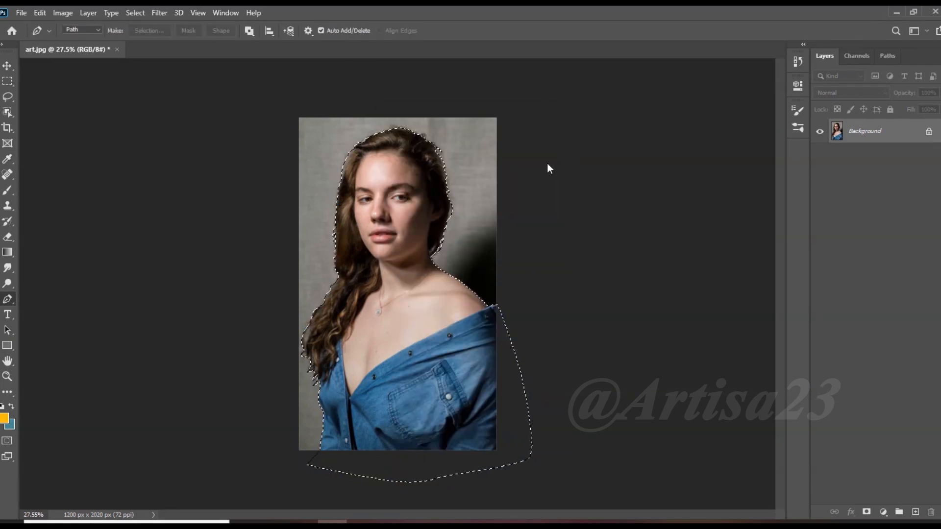
key(ctrl+j)
scroll(632, 221, up, 1)
Unlock the background layer and extend the canvas on all sides to 1866 x 2191 px with the Crop tool
click(929, 156)
click(885, 139)
click(7, 128)
drag(507, 280, 560, 279)
drag(404, 100, 405, 86)
drag(447, 482, 449, 468)
drag(559, 284, 566, 289)
key(Return)
Add a new layer between the cutout and the original photo and fill it with the grey-brown colour 7f7769
click(915, 512)
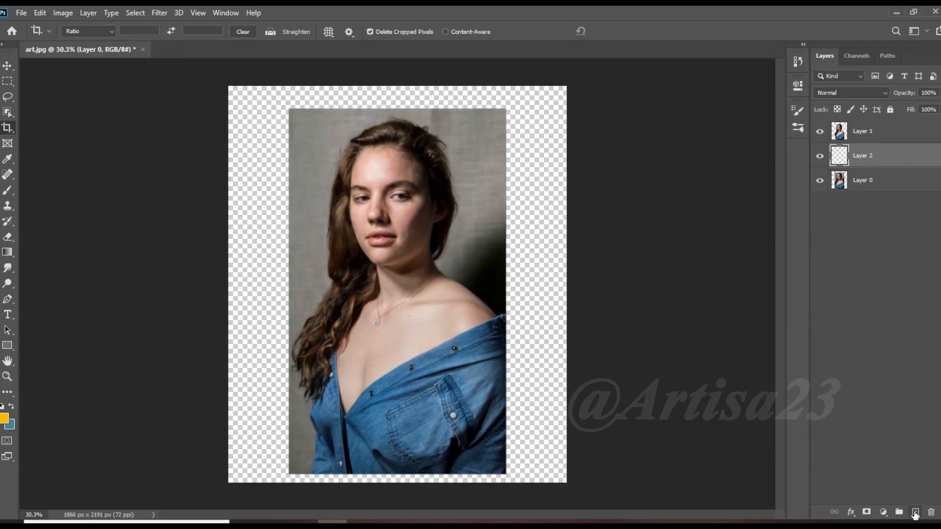
click(7, 190)
click(9, 419)
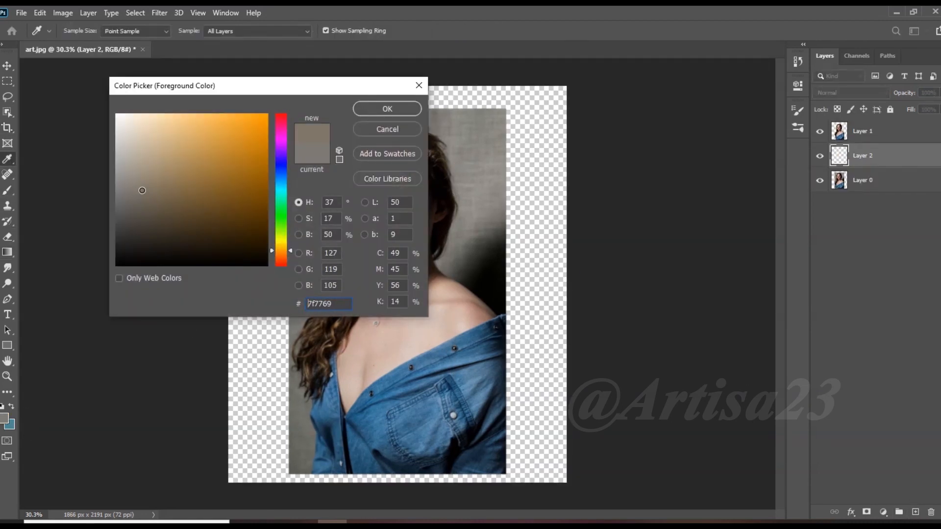
click(385, 107)
key(alt+BackSpace)
scroll(427, 198, down, 2)
Duplicate the cutout Layer 1, place the copy beneath it and hide the copy
click(8, 65)
click(870, 132)
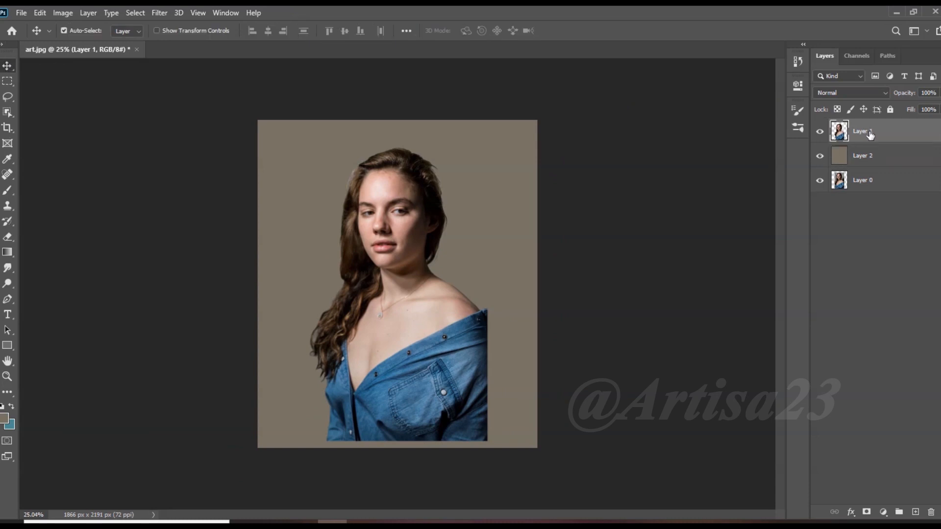
key(ctrl+j)
drag(870, 132, 870, 166)
click(819, 156)
Apply a Levels adjustment to Layer 1 with input black at 9 and input white at 247
click(874, 134)
scroll(397, 245, up, 3)
click(59, 13)
mouse_move(77, 42)
click(221, 55)
drag(587, 226, 592, 226)
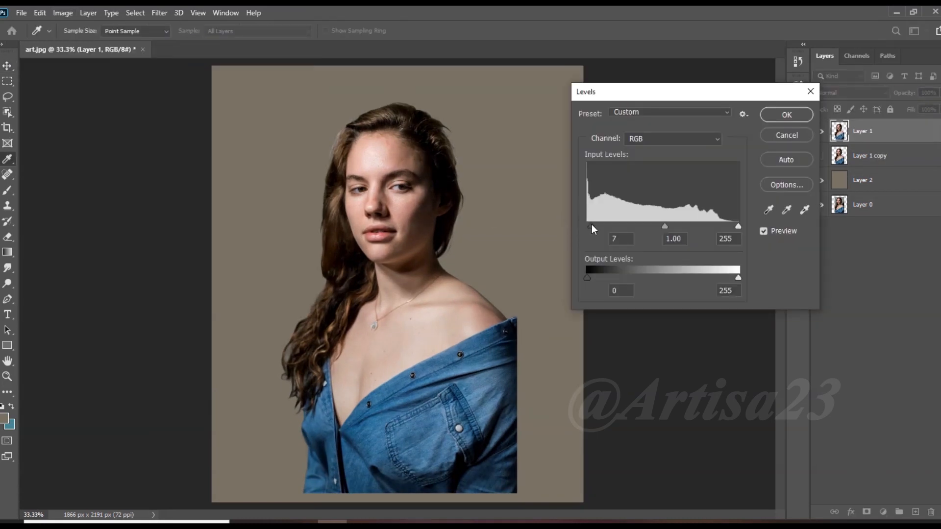
drag(733, 228, 734, 228)
click(785, 118)
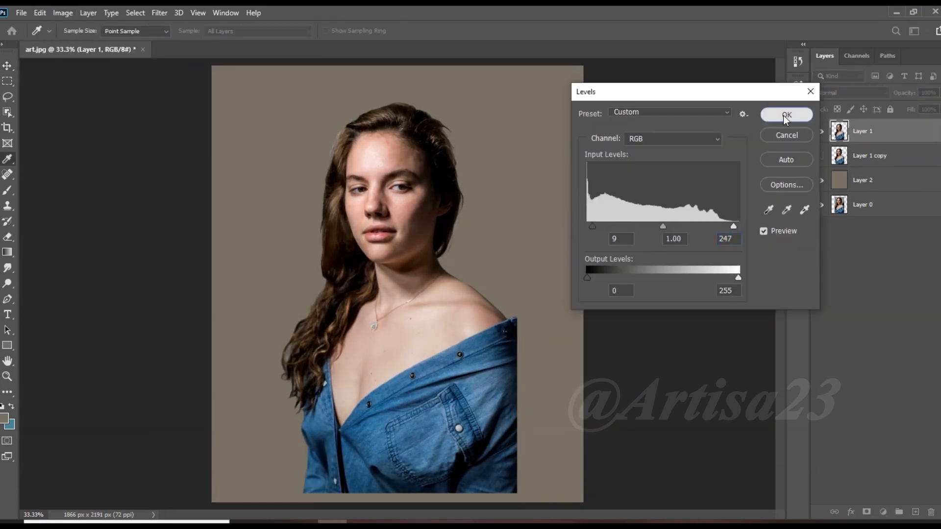
Save the document as a Photoshop file named art-01a
scroll(452, 184, up, 2)
scroll(453, 185, up, 1)
scroll(455, 185, down, 2)
scroll(451, 193, up, 1)
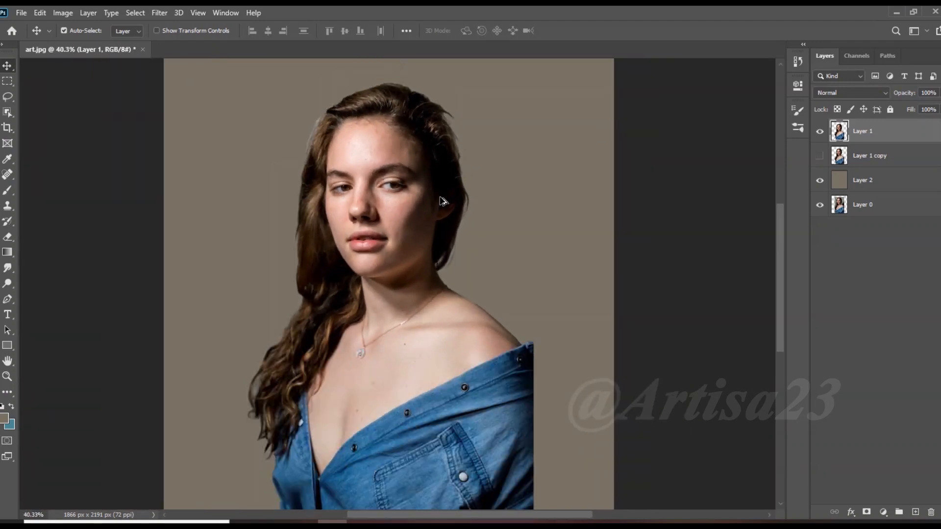
scroll(443, 208, down, 1)
key(shift+ctrl+s)
text(art-01)
key(Return)
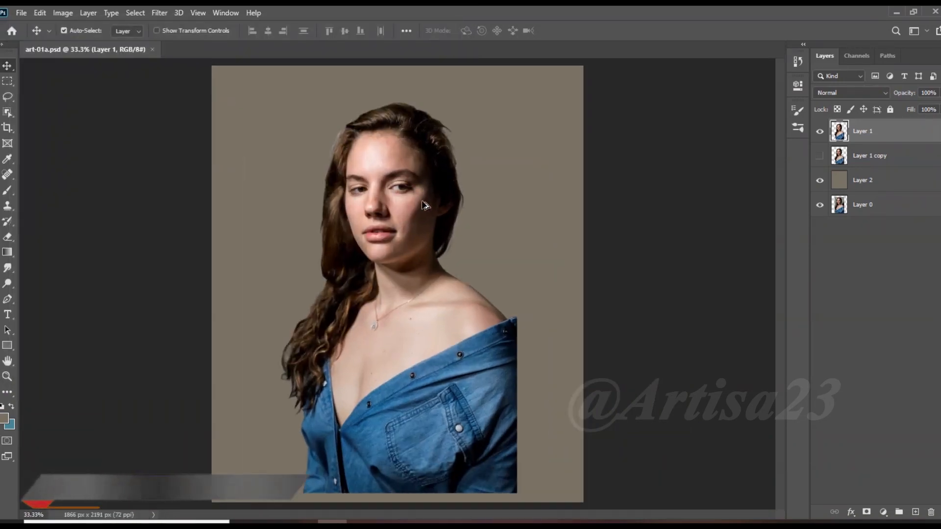
Make an elliptical selection over the face, right-side hair and neck, and copy that area of Layer 1 to a new layer
scroll(359, 198, up, 3)
click(7, 81)
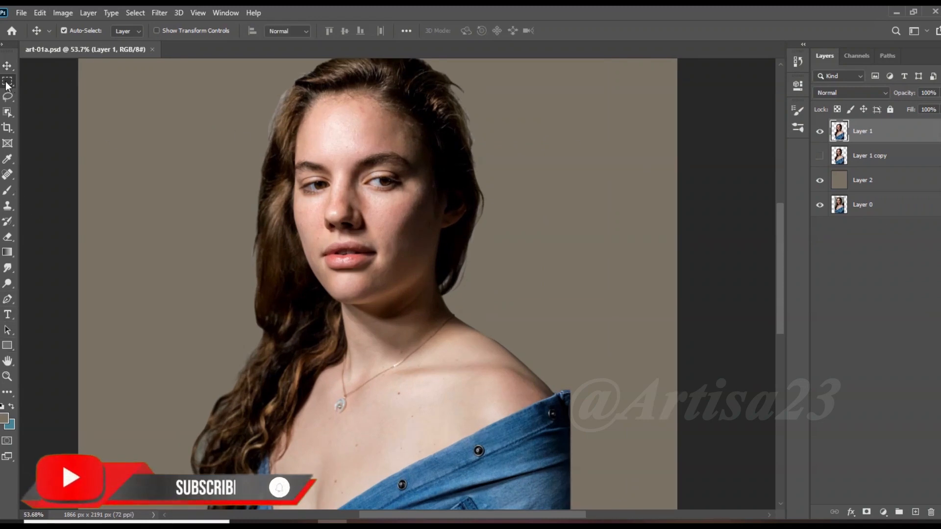
right_click(7, 81)
click(55, 93)
scroll(426, 199, down, 2)
drag(349, 66, 527, 332)
scroll(527, 332, down, 2)
drag(362, 102, 530, 347)
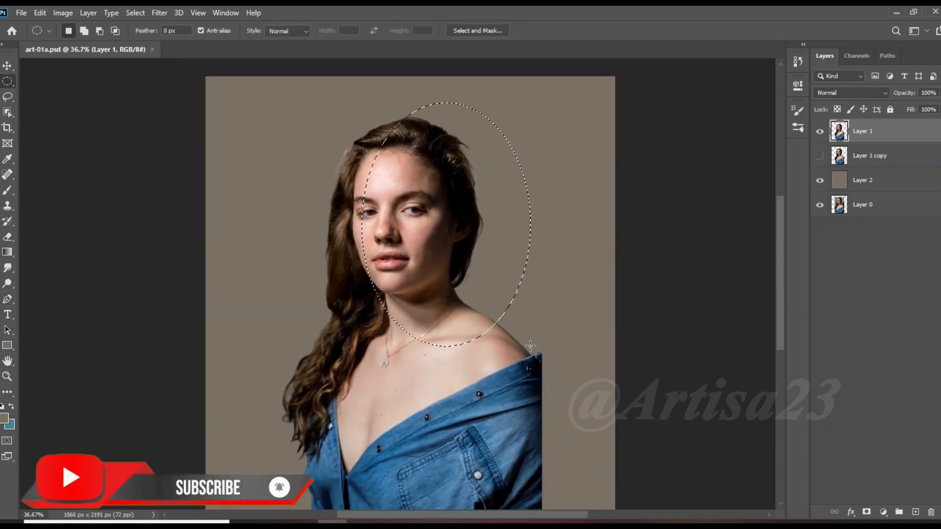
key(ctrl+j)
Brighten the copied face area by raising the midtones with a Curves adjustment
click(64, 14)
mouse_move(78, 41)
click(196, 66)
drag(644, 231, 622, 221)
click(880, 124)
Erase the hard edges of the brightened layer around the forehead, hair, neck and shoulder, raising the Eraser opacity to 47%
key(e)
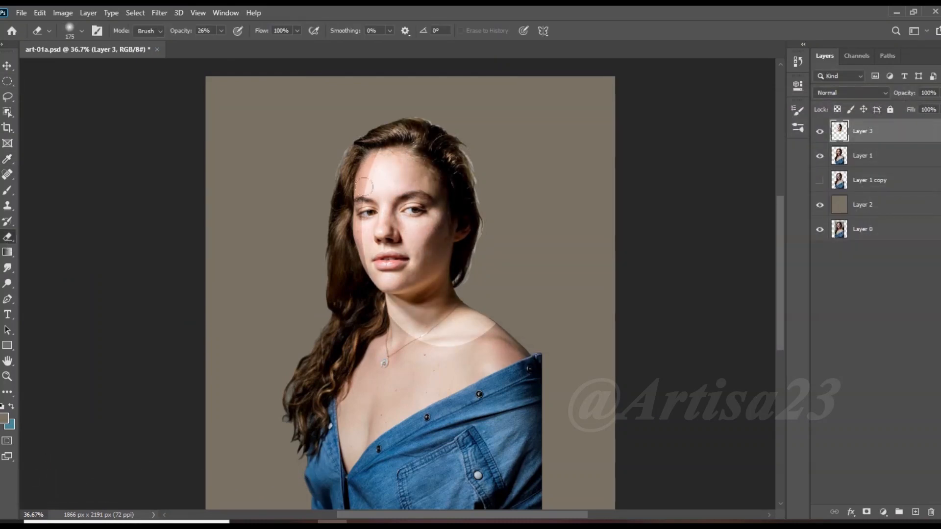
drag(387, 152, 373, 206)
click(222, 30)
drag(220, 47, 234, 47)
key(bracketright)
key(bracketright)
mouse_move(377, 181)
mouse_down()
mouse_move(392, 275)
mouse_move(473, 315)
mouse_up()
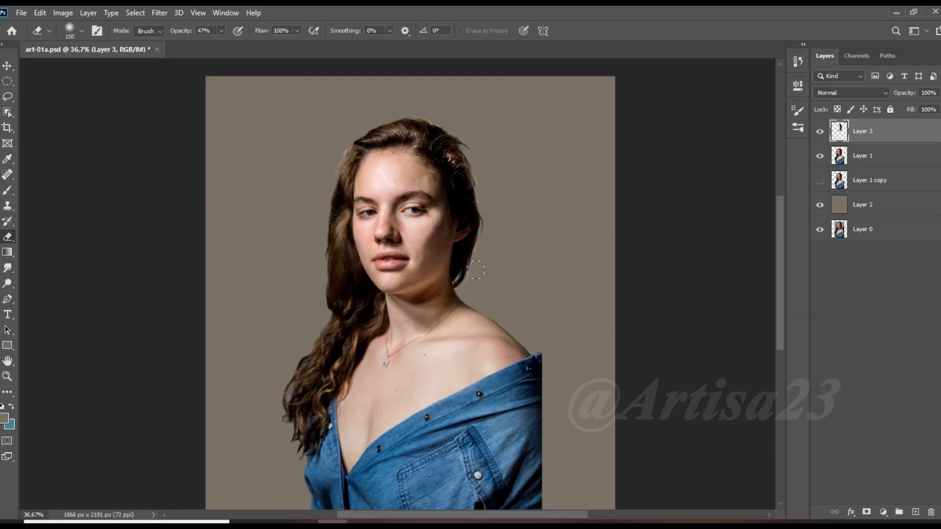
Compare the face with and without Layer 3, and erase more of the brightening from forehead to chin
scroll(478, 249, up, 6)
click(819, 133)
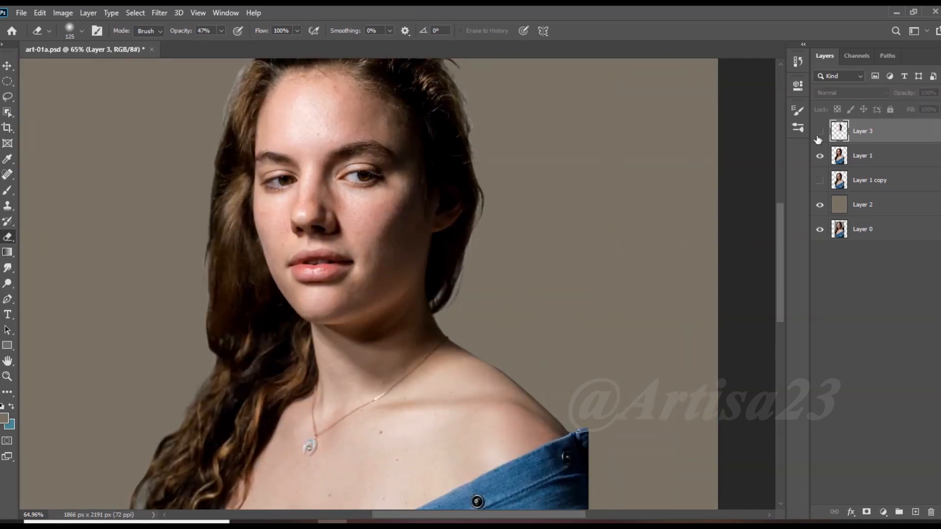
click(819, 133)
scroll(389, 150, up, 2)
drag(389, 150, 368, 311)
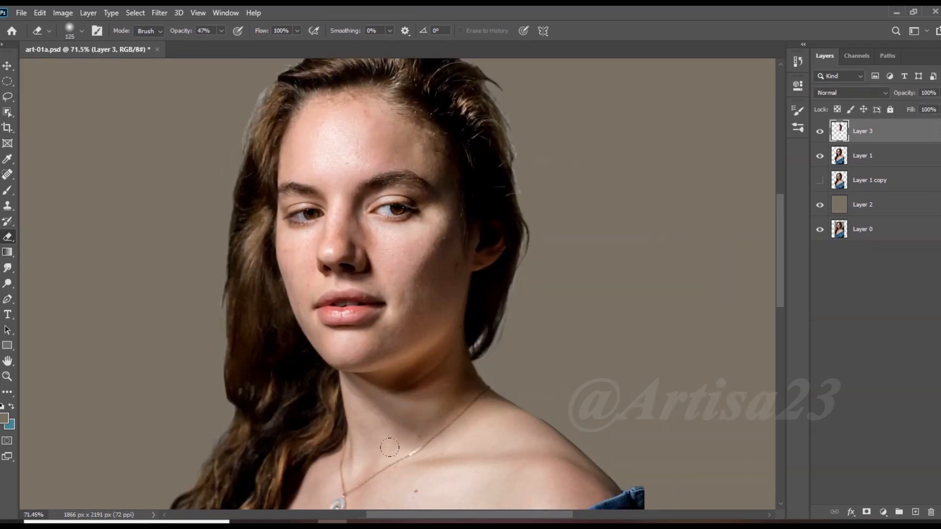
Check the brightening by toggling Layer 3's visibility, and save the document
scroll(421, 424, down, 6)
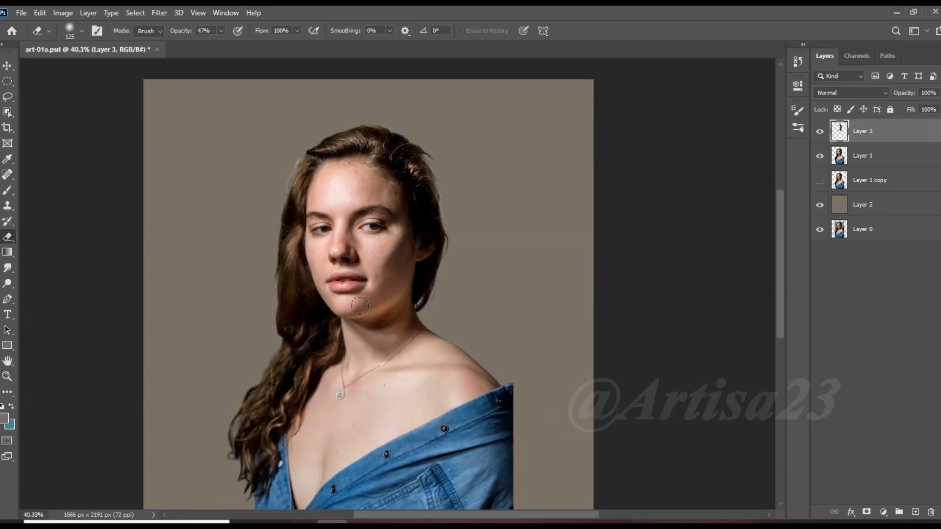
click(817, 134)
click(817, 133)
scroll(493, 201, down, 2)
key(ctrl+s)
Brighten Layer 3 again with a Curves point at input 108 and output 153
scroll(495, 202, up, 4)
click(64, 13)
mouse_move(78, 42)
click(220, 65)
drag(644, 233, 634, 214)
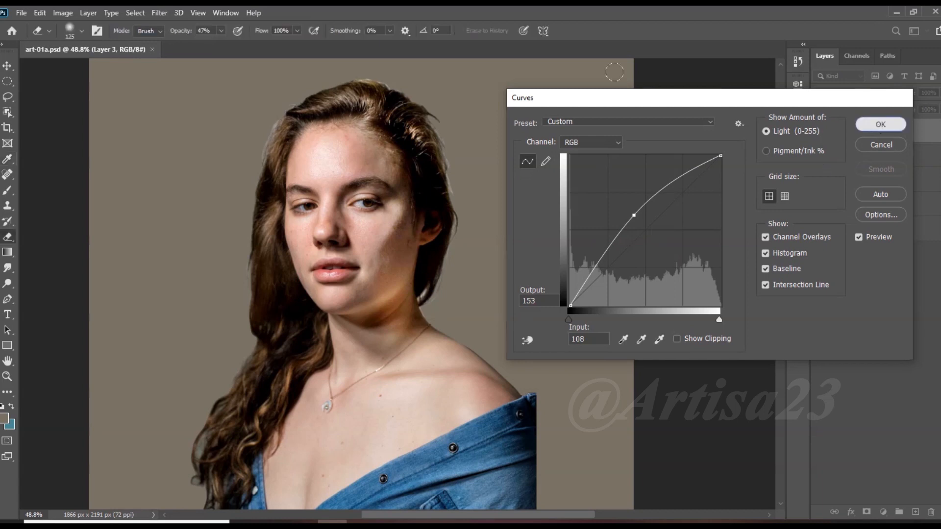
click(880, 124)
Warm the tones of Layer 3 with a Color Balance adjustment and compare the result by toggling the layer
click(63, 14)
click(211, 118)
mouse_move(682, 169)
mouse_down()
mouse_move(707, 178)
mouse_move(682, 172)
mouse_up()
click(819, 130)
click(819, 132)
click(819, 132)
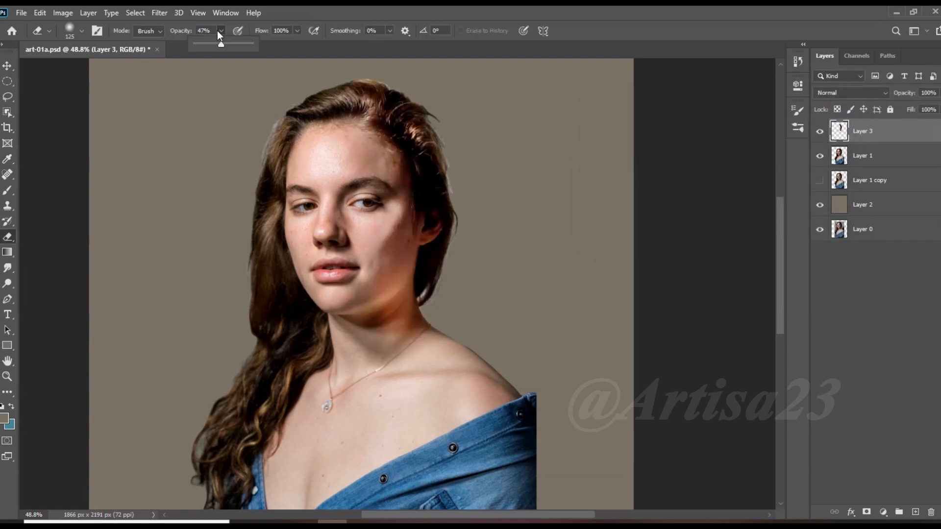
Lower the Eraser opacity to 14% and soften the warm brightening on Layer 3 along the jaw and neck
drag(353, 94, 382, 156)
click(221, 31)
drag(219, 45, 214, 46)
drag(381, 281, 369, 314)
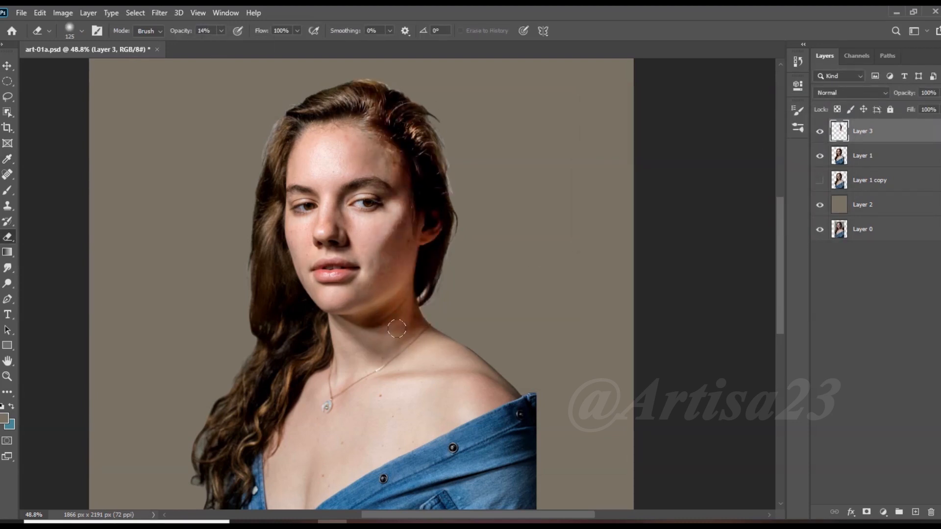
scroll(460, 109, up, 1)
scroll(474, 132, down, 6)
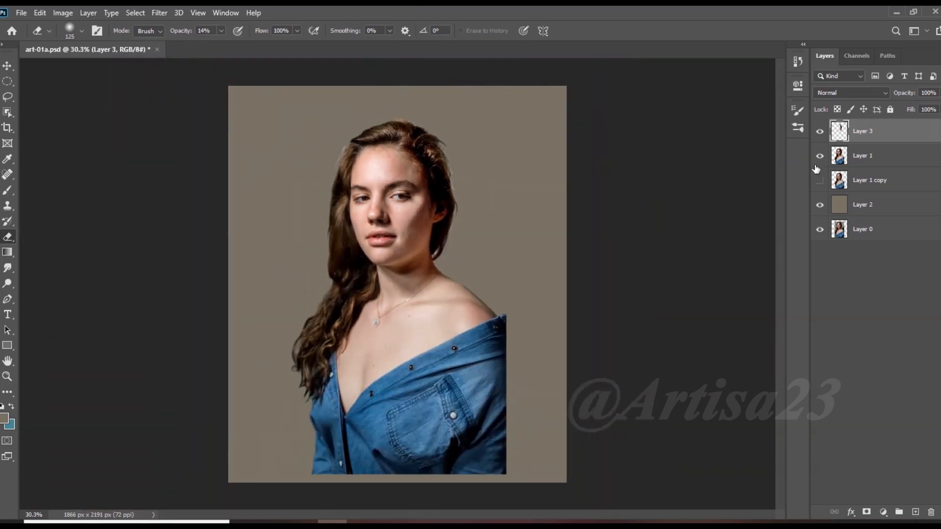
Group Layer 3 with Layer 1, duplicate the group, and keep a hidden copy beneath Group 1
scroll(482, 255, up, 3)
scroll(510, 248, down, 3)
shift+click(866, 158)
key(ctrl+g)
key(ctrl+j)
click(819, 141)
click(859, 130)
drag(867, 129, 871, 161)
Merge Group 1 into a single layer and duplicate it, keeping the Group 1 layer on top and selected
right_click(863, 129)
click(767, 426)
key(ctrl+j)
click(866, 131)
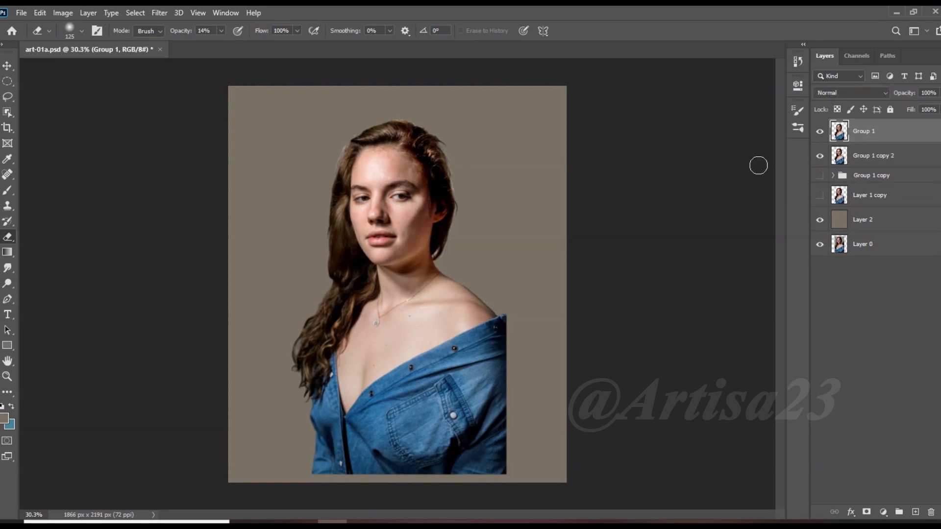
Save the document and sharpen the Group 1 layer with the Unsharp Mask filter
key(ctrl+s)
scroll(422, 237, up, 3)
scroll(431, 218, up, 3)
key(h)
click(159, 13)
mouse_move(204, 212)
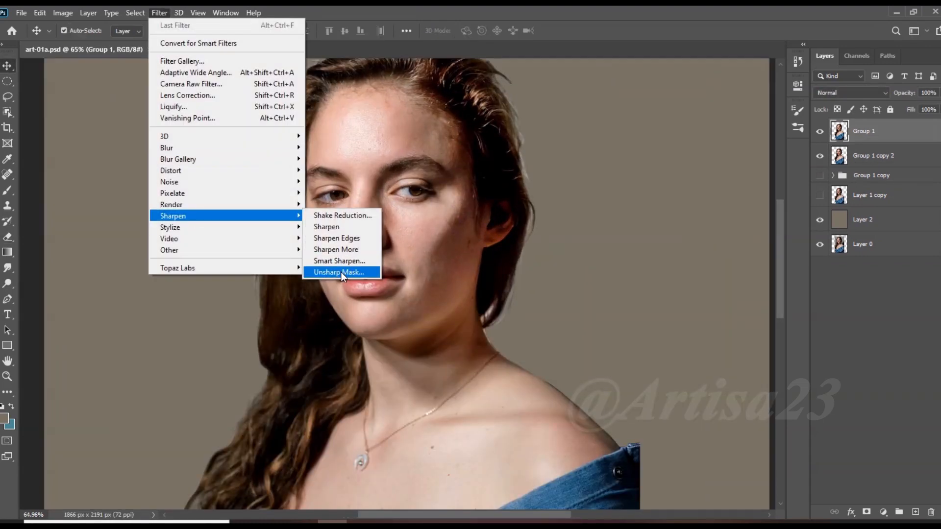
click(340, 271)
drag(633, 284, 613, 314)
click(701, 119)
key(v)
Compare the sharpening by toggling Group 1, hide Group 1 copy 2, and save the document
scroll(441, 216, down, 4)
click(820, 132)
click(819, 132)
click(819, 156)
scroll(487, 202, down, 5)
key(ctrl+s)
scroll(451, 259, up, 3)
scroll(451, 263, up, 3)
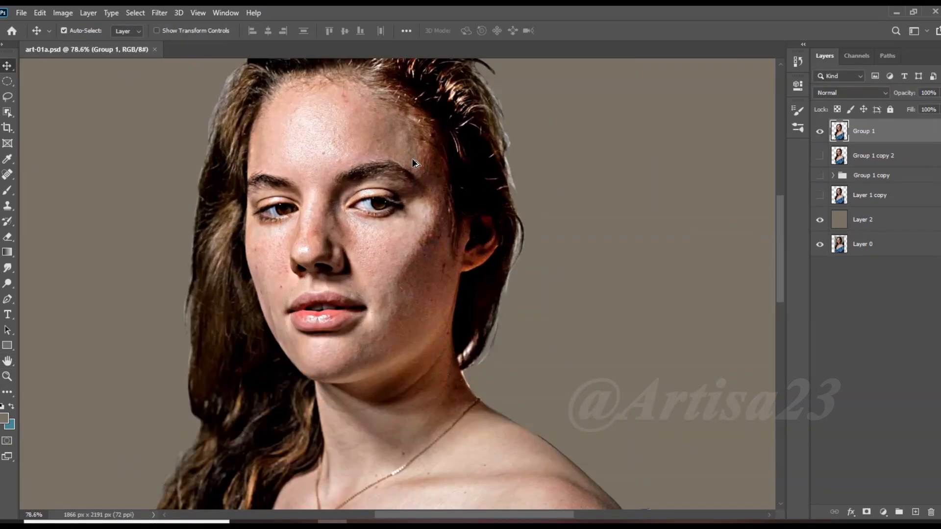
Set the Smudge tool to 54% strength and smooth the skin texture in the middle of the forehead on Group 1
click(8, 268)
click(258, 44)
scroll(321, 100, up, 7)
key(bracketleft)
key(bracketleft)
key(bracketleft)
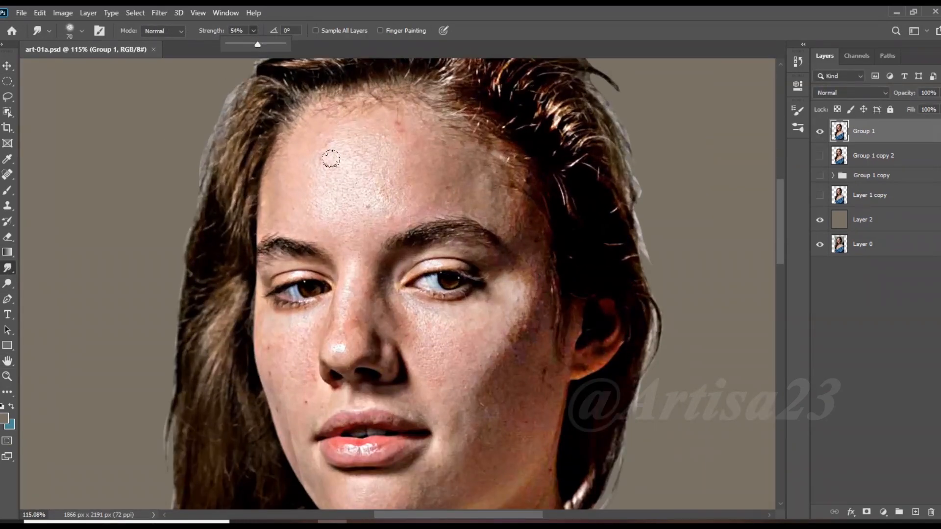
drag(320, 155, 331, 137)
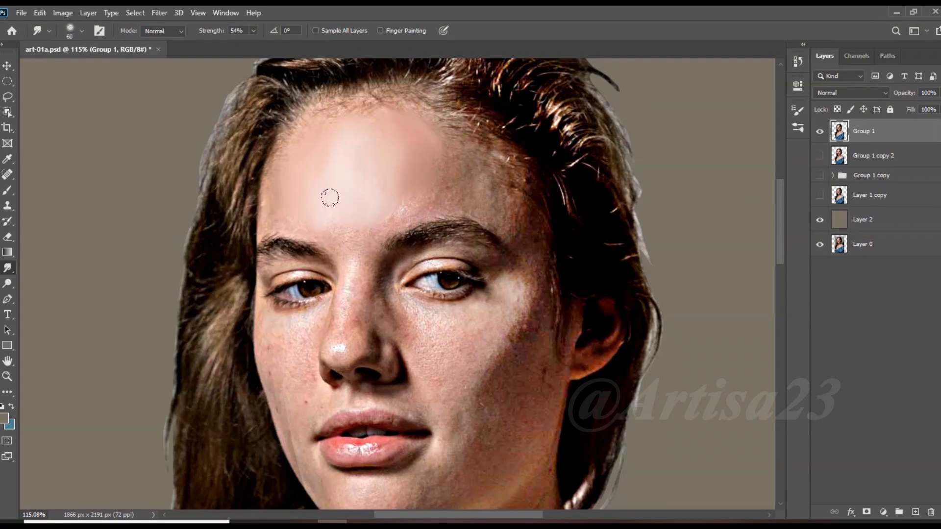
scroll(387, 196, up, 4)
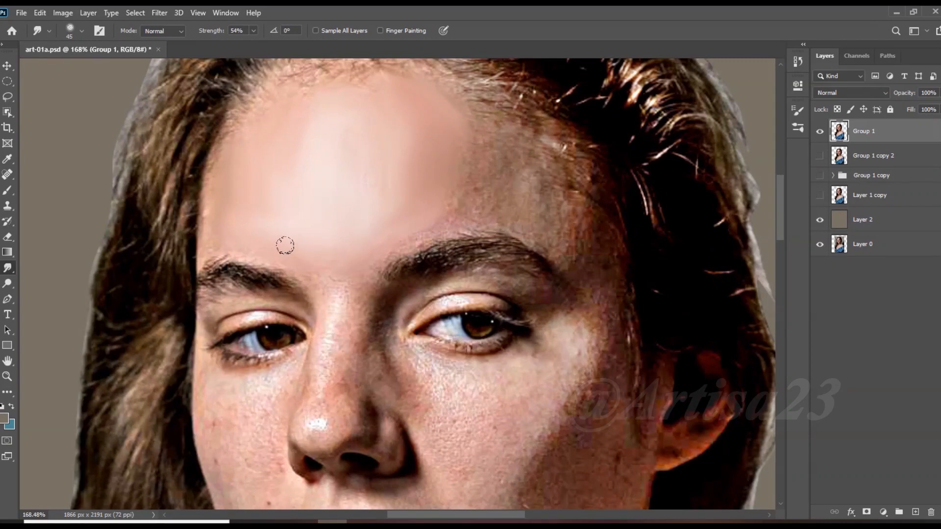
Smudge the shaded side of the forehead above her left eyebrow into smooth skin
scroll(483, 172, down, 2)
mouse_move(489, 197)
mouse_down()
mouse_move(485, 139)
mouse_move(531, 186)
mouse_move(546, 228)
mouse_up()
scroll(483, 157, up, 3)
scroll(480, 172, up, 1)
scroll(374, 98, up, 2)
scroll(350, 93, up, 1)
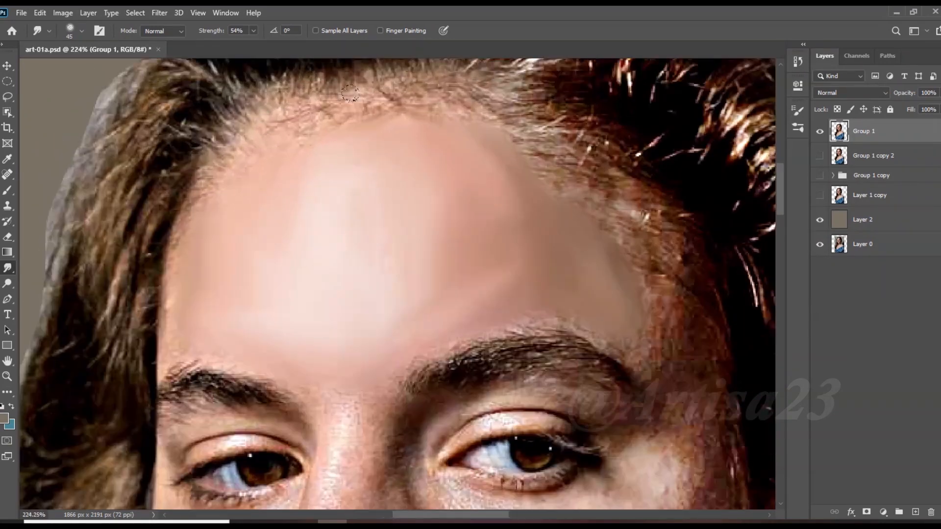
Blend the forehead skin along the hairline and down the left temple with the Smudge tool
key(bracketright)
drag(372, 113, 298, 115)
mouse_move(379, 107)
mouse_down()
mouse_move(487, 137)
mouse_move(543, 190)
mouse_move(669, 365)
mouse_up()
scroll(666, 392, down, 1)
mouse_move(665, 396)
mouse_down()
mouse_move(634, 312)
mouse_move(649, 273)
mouse_up()
scroll(570, 250, up, 1)
Smudge the skin beneath her left eye and on the upper cheek until the pores blend away
scroll(473, 201, down, 6)
scroll(411, 362, up, 4)
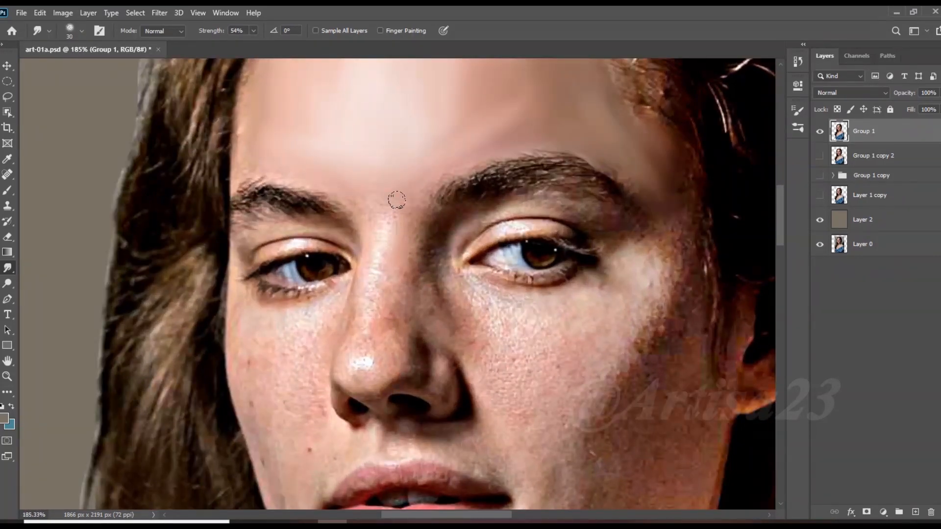
key(bracketright)
mouse_move(450, 282)
mouse_down()
mouse_move(508, 296)
mouse_move(478, 319)
mouse_move(525, 369)
mouse_move(599, 304)
mouse_up()
key(bracketleft)
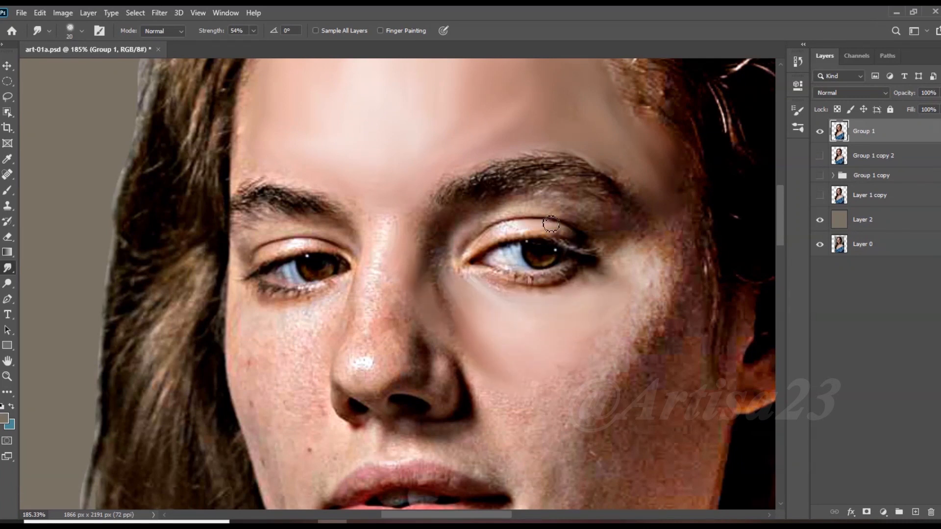
Smooth the upper lid of her left eye and the highlight from its outer corner onto the cheek
scroll(551, 224, up, 7)
mouse_move(466, 218)
mouse_down()
mouse_move(417, 244)
mouse_move(471, 190)
mouse_move(514, 176)
mouse_move(632, 201)
mouse_move(641, 229)
mouse_move(700, 240)
mouse_move(707, 209)
mouse_move(640, 308)
mouse_up()
scroll(479, 196, down, 3)
key(bracketright)
key(bracketright)
scroll(637, 304, down, 2)
key(bracketright)
drag(617, 268, 544, 345)
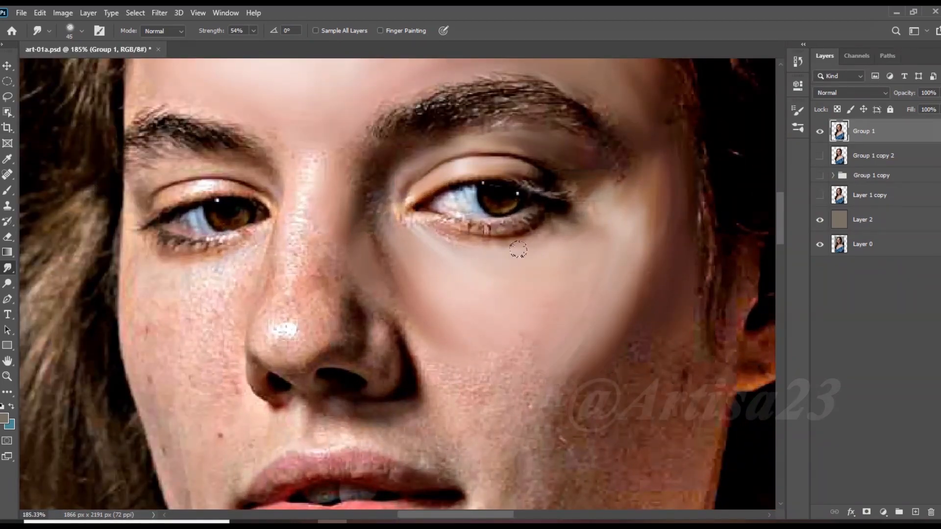
Smudge the shaded left cheek from beside the ear down toward the jaw and mouth
scroll(559, 333, down, 1)
scroll(559, 334, up, 2)
scroll(539, 255, down, 3)
key(bracketright)
key(bracketright)
drag(640, 249, 584, 408)
mouse_move(547, 299)
mouse_down()
mouse_move(519, 363)
mouse_move(560, 398)
mouse_up()
key(bracketright)
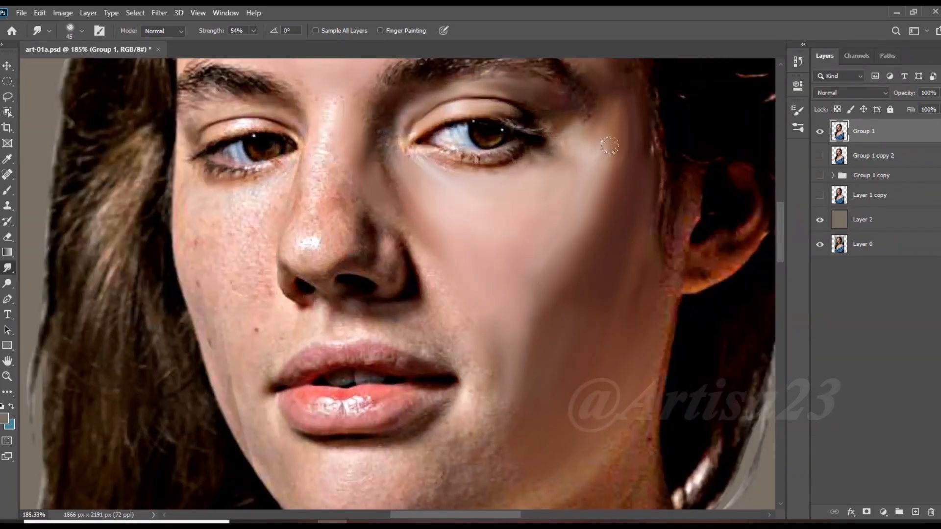
Use a smaller Smudge brush to smooth the lower lid and inner corner of her left eye
scroll(508, 159, up, 4)
key(bracketleft)
mouse_move(565, 178)
mouse_down()
mouse_move(463, 191)
mouse_move(397, 179)
mouse_up()
mouse_move(568, 171)
mouse_down()
mouse_move(510, 216)
mouse_move(353, 191)
mouse_up()
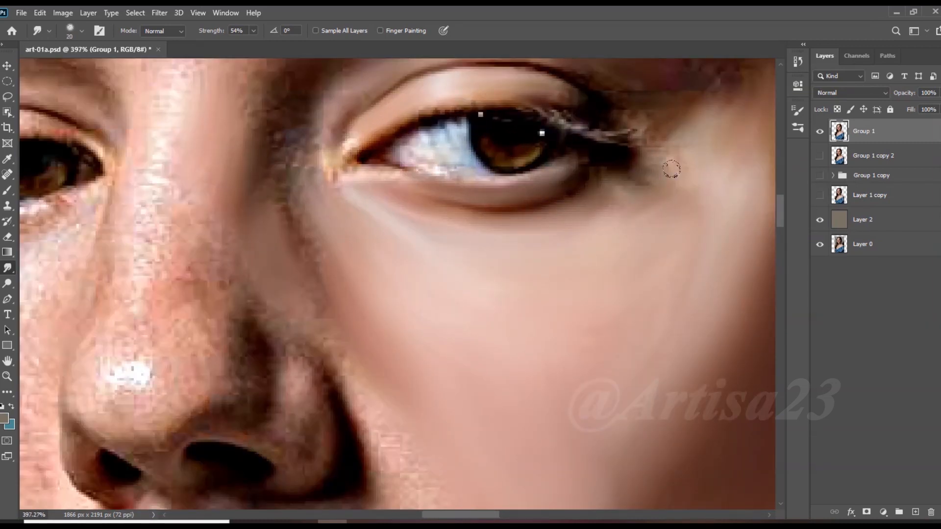
drag(344, 154, 327, 171)
key(bracketright)
key(bracketright)
key(bracketright)
drag(296, 118, 313, 250)
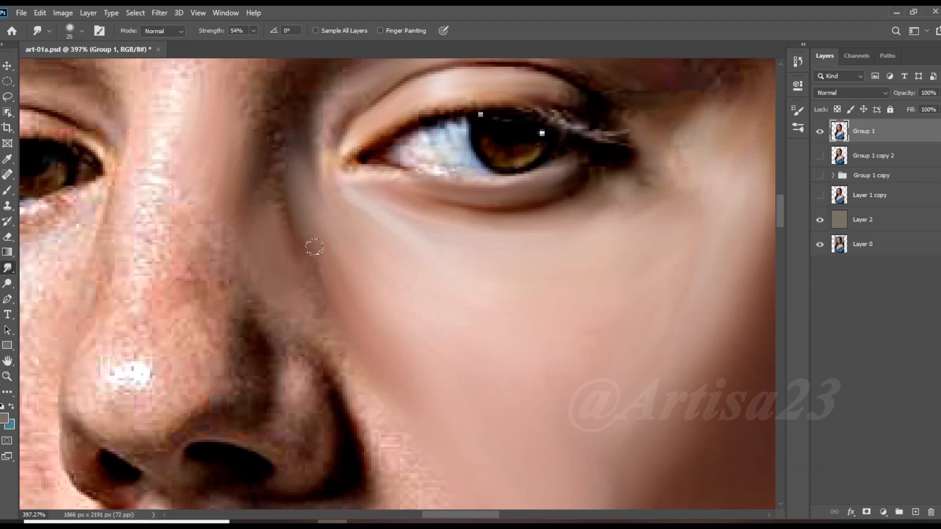
Blend the skin along the bridge of the nose and beside its shaded side
scroll(335, 322, down, 1)
drag(335, 322, 431, 364)
drag(374, 142, 377, 279)
scroll(294, 235, down, 1)
mouse_move(289, 240)
mouse_down()
mouse_move(325, 210)
mouse_move(292, 212)
mouse_up()
mouse_move(334, 273)
mouse_down()
mouse_move(370, 250)
mouse_move(365, 277)
mouse_up()
Enlarge the Smudge brush and smooth the right cheek below her right eye
mouse_move(227, 264)
mouse_down()
mouse_move(317, 216)
mouse_move(301, 191)
mouse_move(197, 218)
mouse_up()
key(bracketright)
key(bracketright)
scroll(197, 218, down, 1)
mouse_move(323, 255)
mouse_down()
mouse_move(372, 237)
mouse_move(316, 222)
mouse_move(248, 289)
mouse_move(273, 325)
mouse_move(283, 424)
mouse_up()
Smudge the lower right cheek along the face edge and between the nostril and mouth corner
scroll(353, 208, down, 4)
scroll(353, 208, up, 2)
drag(353, 208, 355, 124)
key(bracketleft)
drag(318, 304, 318, 374)
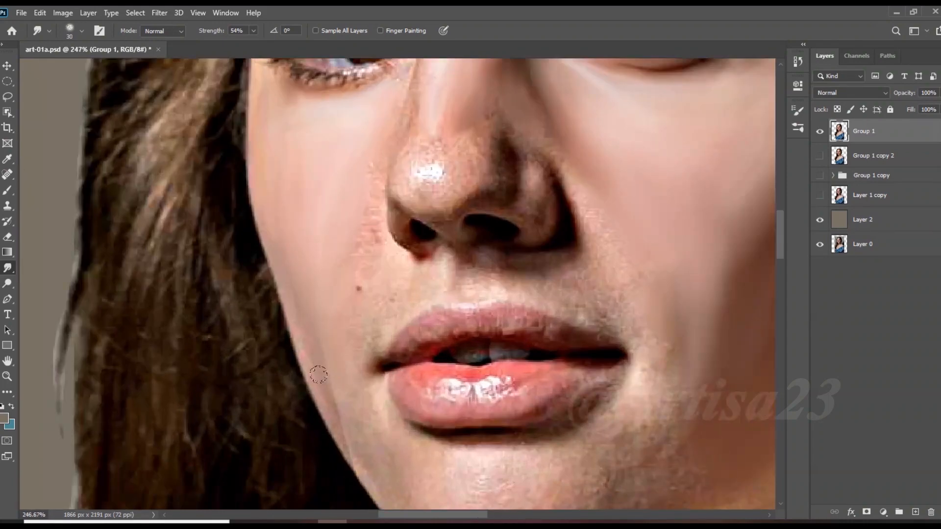
scroll(370, 283, up, 1)
mouse_move(357, 293)
mouse_down()
mouse_move(403, 281)
mouse_move(390, 240)
mouse_up()
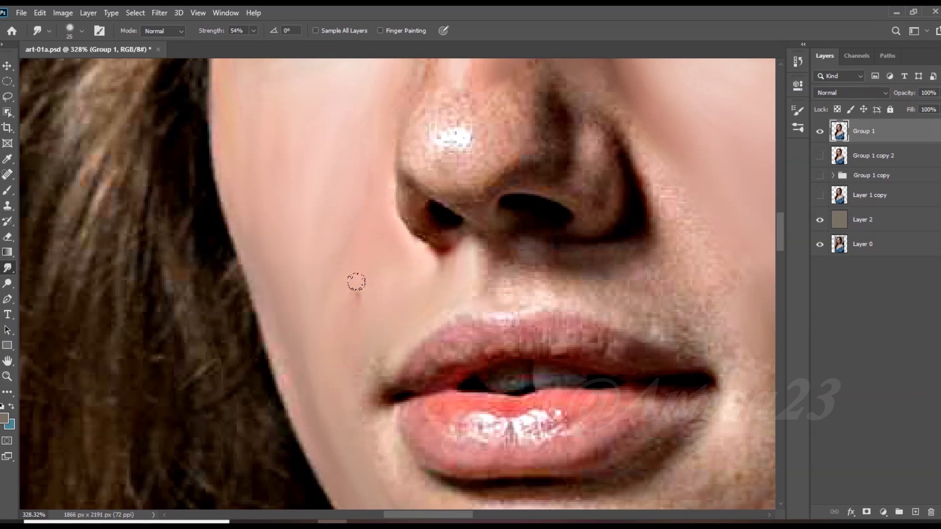
Smooth the upper lid, under-eye skin and brow area around her right eye with a small Smudge brush
scroll(373, 206, up, 3)
scroll(387, 147, up, 1)
key(bracketright)
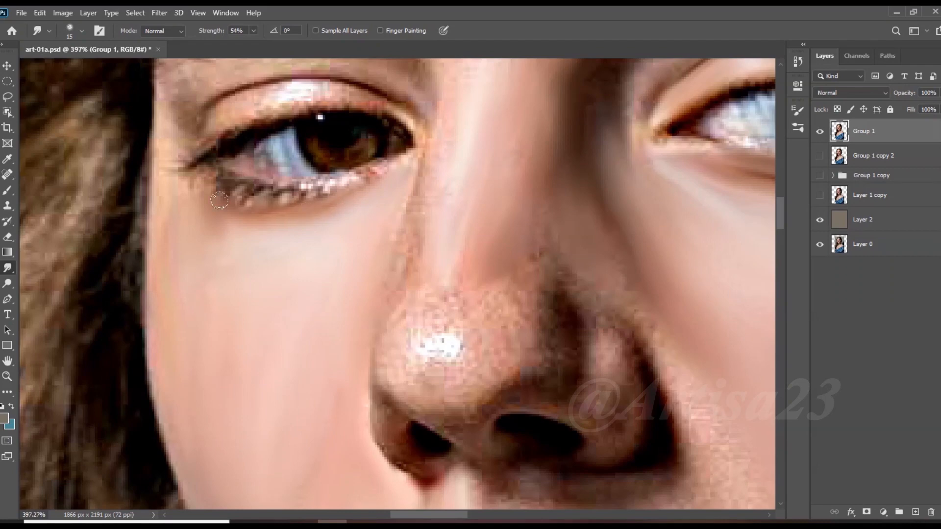
mouse_move(400, 107)
mouse_down()
mouse_move(313, 90)
mouse_move(177, 113)
mouse_move(171, 92)
mouse_up()
scroll(325, 289, down, 4)
key(bracketright)
scroll(245, 117, up, 4)
mouse_move(391, 176)
mouse_down()
mouse_move(289, 156)
mouse_move(237, 165)
mouse_up()
scroll(299, 163, down, 3)
scroll(510, 132, up, 3)
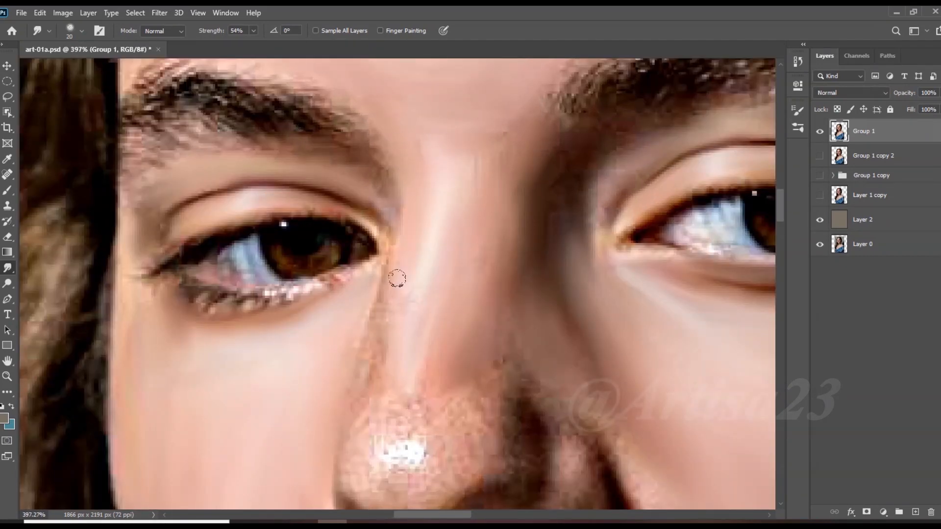
Smudge the lit side and tip of the nose, blending the speckled highlight
scroll(441, 275, down, 3)
scroll(410, 248, up, 3)
scroll(436, 248, down, 3)
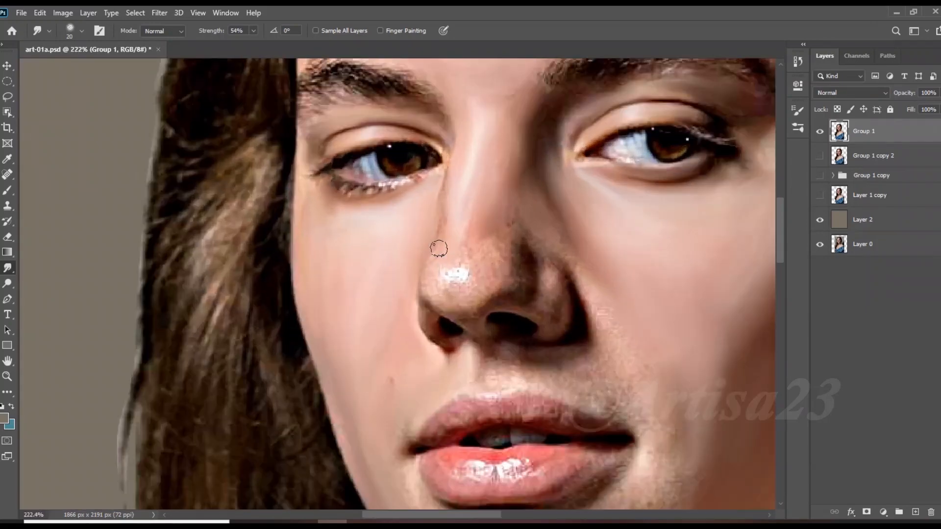
scroll(441, 254, up, 3)
mouse_move(520, 273)
mouse_down()
mouse_move(414, 294)
mouse_move(540, 273)
mouse_move(531, 217)
mouse_up()
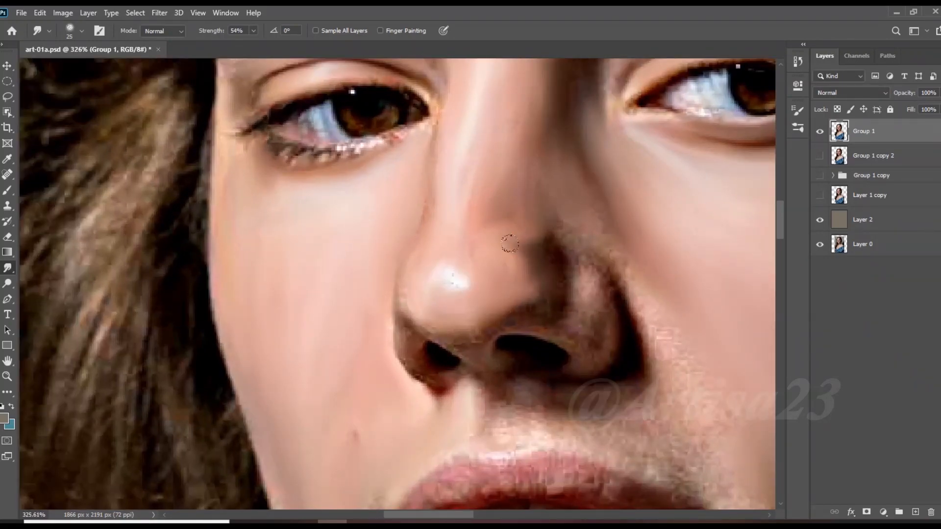
Smooth the shaded left wing of the nose and the skin around its nostril
mouse_move(610, 250)
mouse_down()
mouse_move(640, 343)
mouse_move(635, 380)
mouse_up()
mouse_move(597, 307)
mouse_down()
mouse_move(579, 322)
mouse_move(576, 267)
mouse_move(563, 339)
mouse_up()
key(bracketleft)
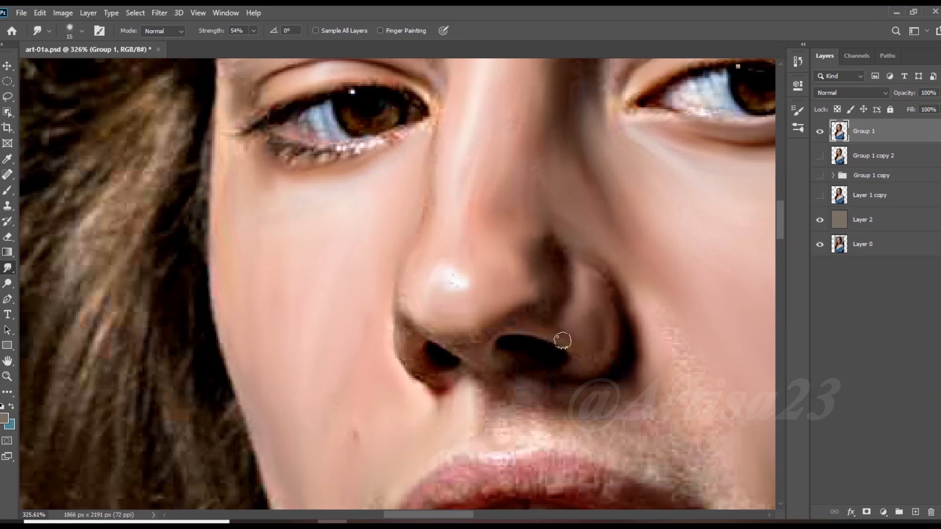
Blend the skin between the nose and upper lip and along the lower edge of the nose
key(bracketright)
mouse_move(599, 397)
mouse_down()
mouse_move(565, 425)
mouse_move(660, 309)
mouse_move(683, 449)
mouse_move(612, 440)
mouse_up()
mouse_move(521, 422)
mouse_down()
mouse_move(500, 411)
mouse_move(503, 387)
mouse_up()
key(bracketleft)
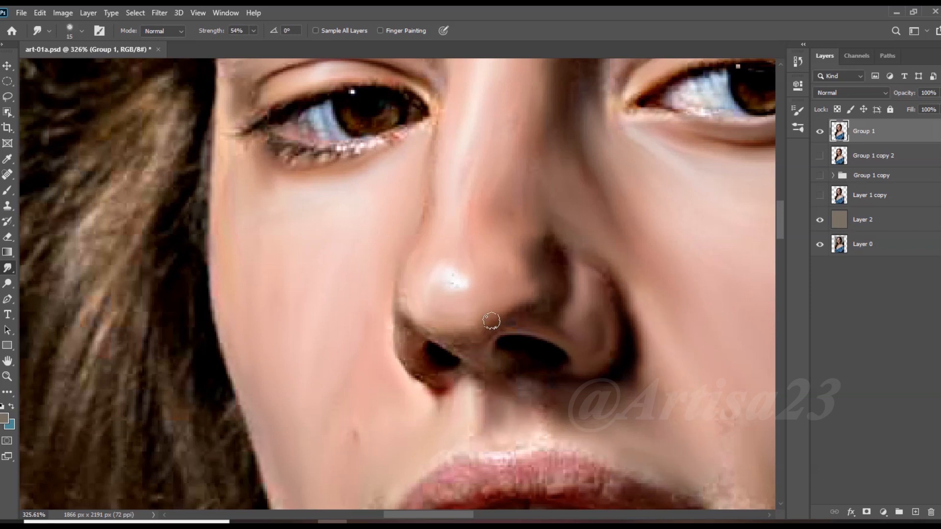
drag(431, 331, 409, 294)
key(bracketright)
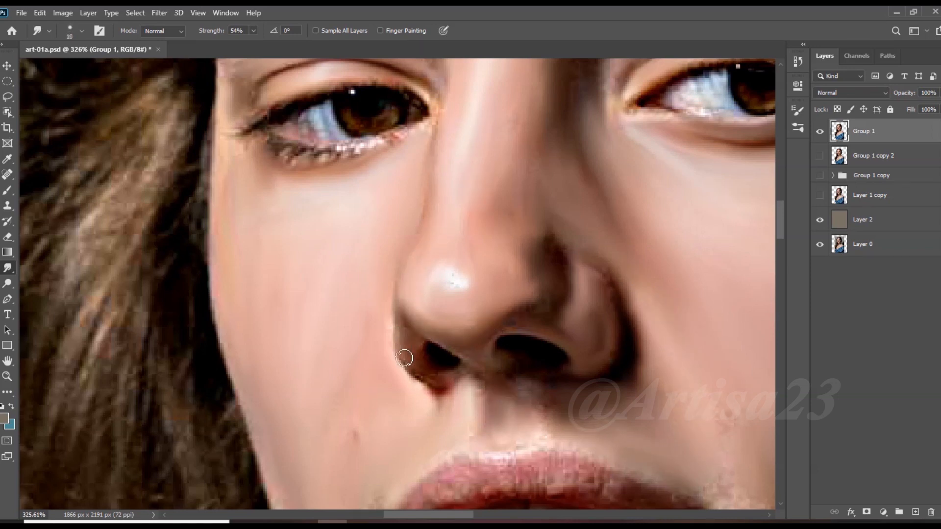
drag(536, 412, 541, 427)
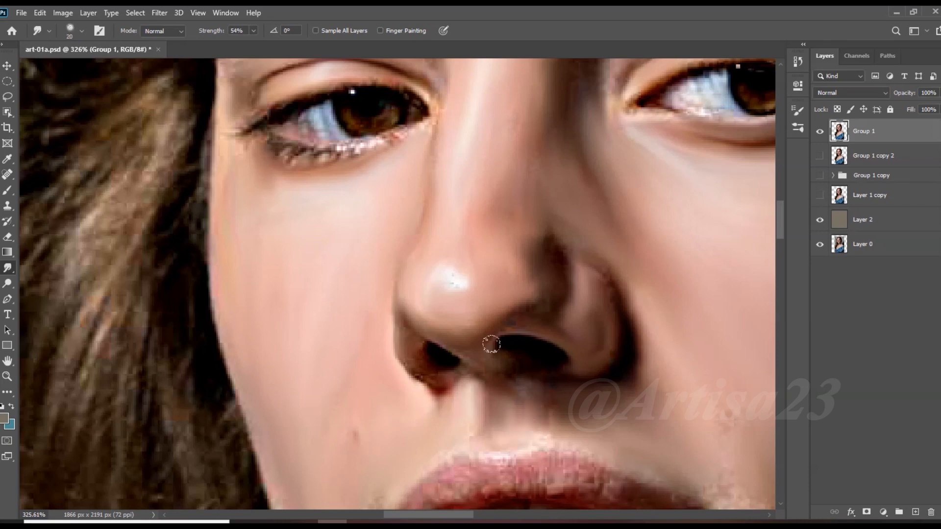
Smudge the skin around the mouth corners and below the lower lip along the right jaw
scroll(508, 376, down, 4)
drag(412, 478, 439, 330)
scroll(625, 306, up, 2)
key(bracketright)
mouse_move(657, 319)
mouse_down()
mouse_move(618, 402)
mouse_move(430, 433)
mouse_up()
key(bracketleft)
drag(349, 376, 387, 426)
scroll(341, 315, down, 2)
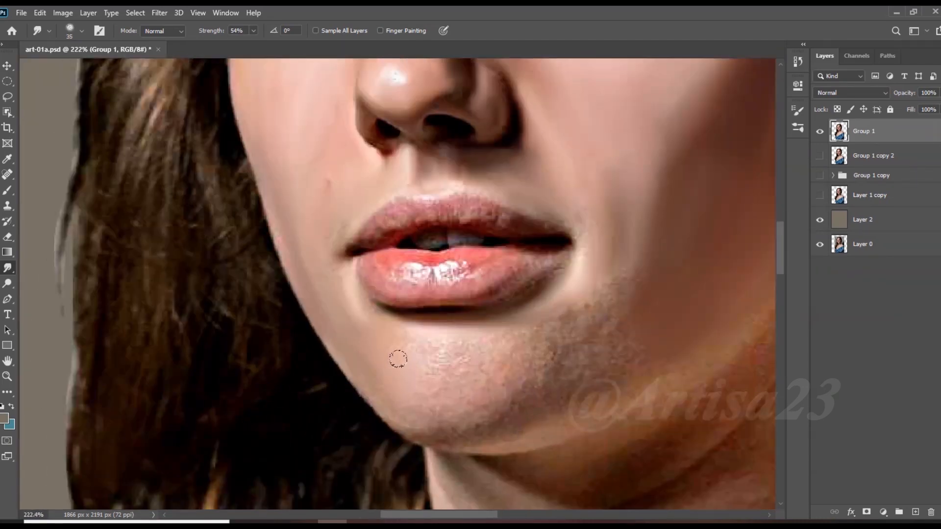
Smooth the chin and the shaded area beside it with a larger Smudge brush
mouse_move(544, 323)
mouse_down()
mouse_move(601, 275)
mouse_move(609, 331)
mouse_up()
key(bracketright)
drag(482, 420, 407, 417)
key(bracketright)
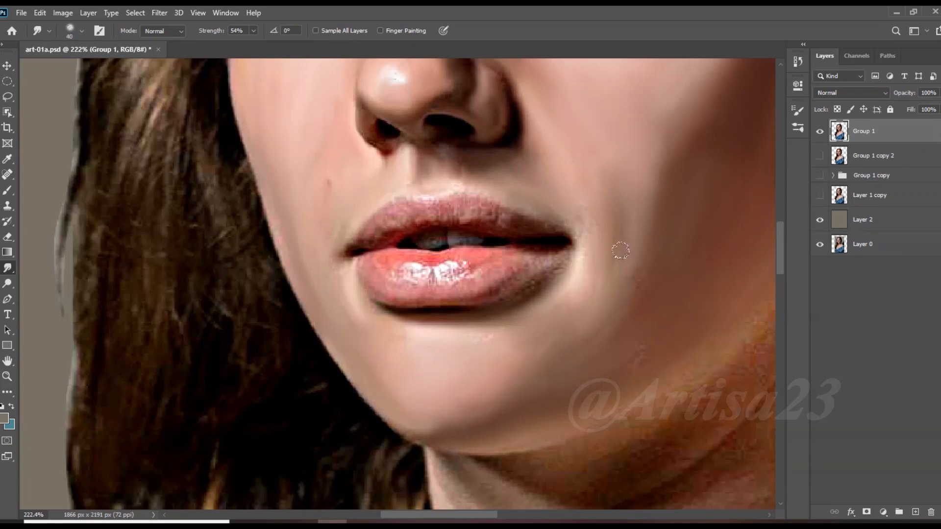
Smudge the left jawline up toward the ear and the shadowed upper neck beneath the chin
scroll(741, 292, down, 2)
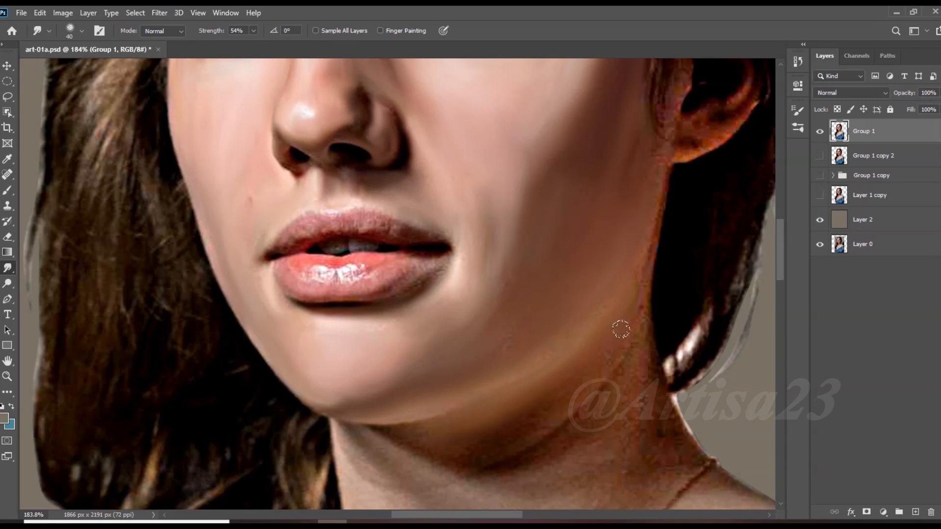
scroll(602, 399, up, 1)
key(bracketleft)
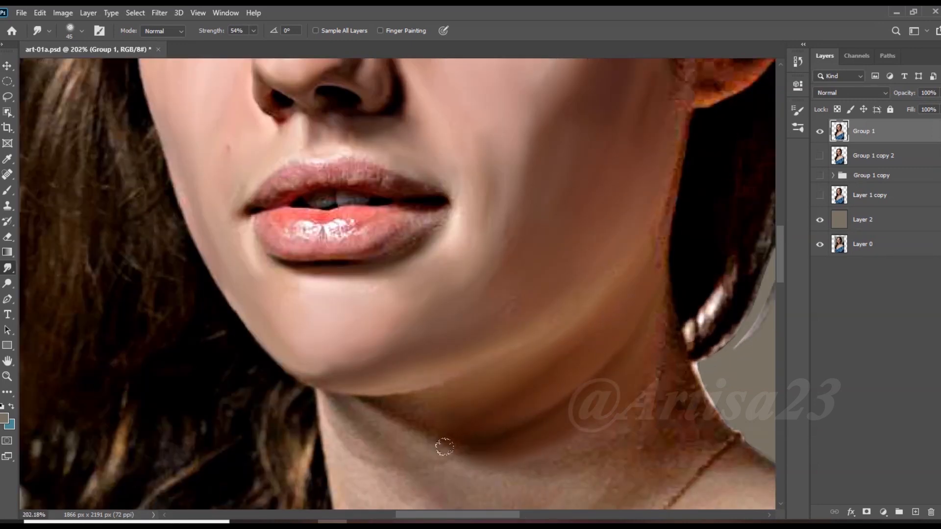
mouse_move(419, 411)
mouse_down()
mouse_move(611, 398)
mouse_move(433, 455)
mouse_move(560, 460)
mouse_move(653, 431)
mouse_up()
key(bracketright)
key(bracketright)
key(bracketright)
drag(610, 248, 637, 177)
mouse_move(591, 396)
mouse_down()
mouse_move(407, 418)
mouse_move(531, 444)
mouse_up()
scroll(615, 441, down, 2)
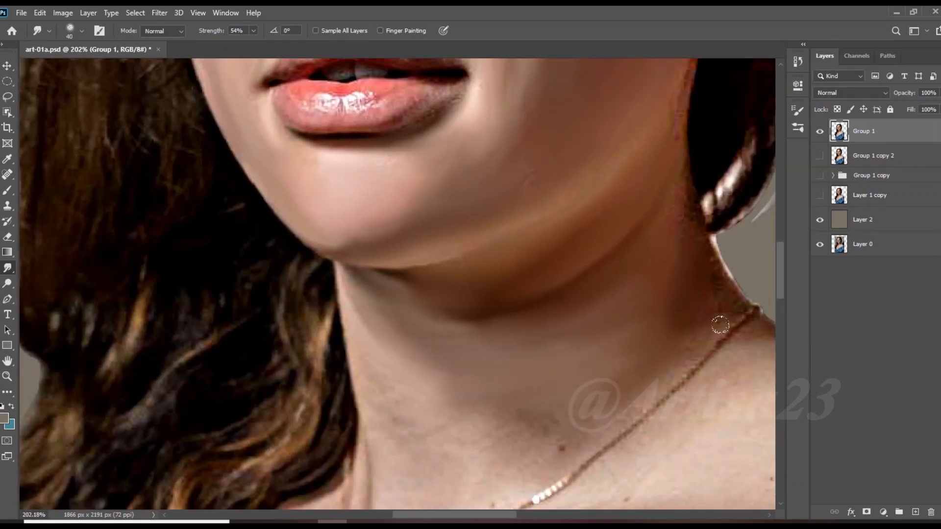
Smooth the rest of the neck skin down to the necklace chain
key(bracketright)
key(bracketright)
mouse_move(585, 433)
mouse_down()
mouse_move(553, 429)
mouse_move(565, 400)
mouse_move(479, 413)
mouse_move(433, 410)
mouse_up()
key(bracketright)
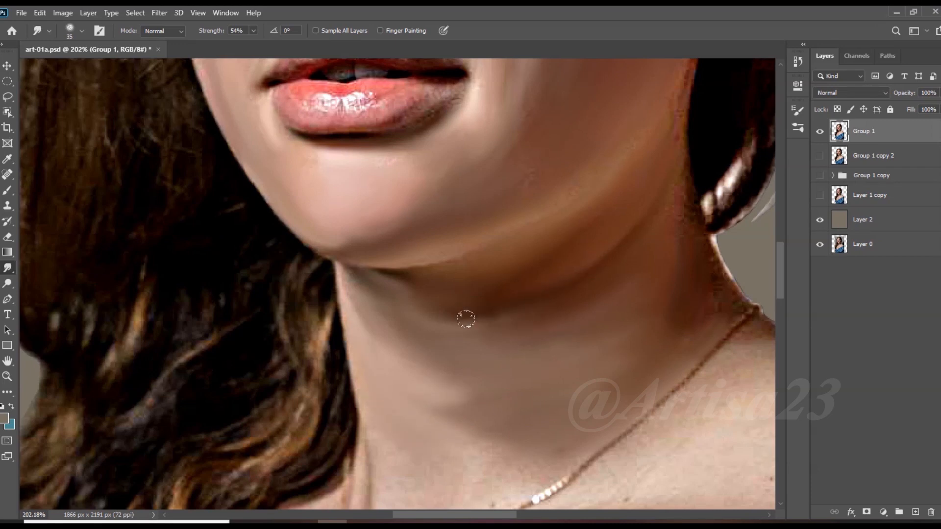
key(bracketright)
scroll(539, 353, down, 3)
scroll(387, 387, down, 1)
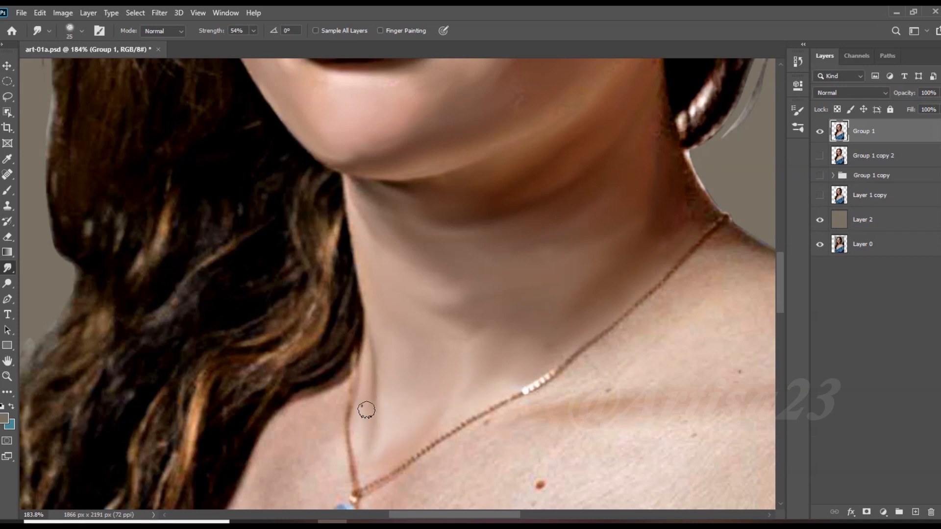
Smudge the left shoulder skin between the necklace chain and the collarbone shadow with a larger brush
scroll(305, 416, down, 2)
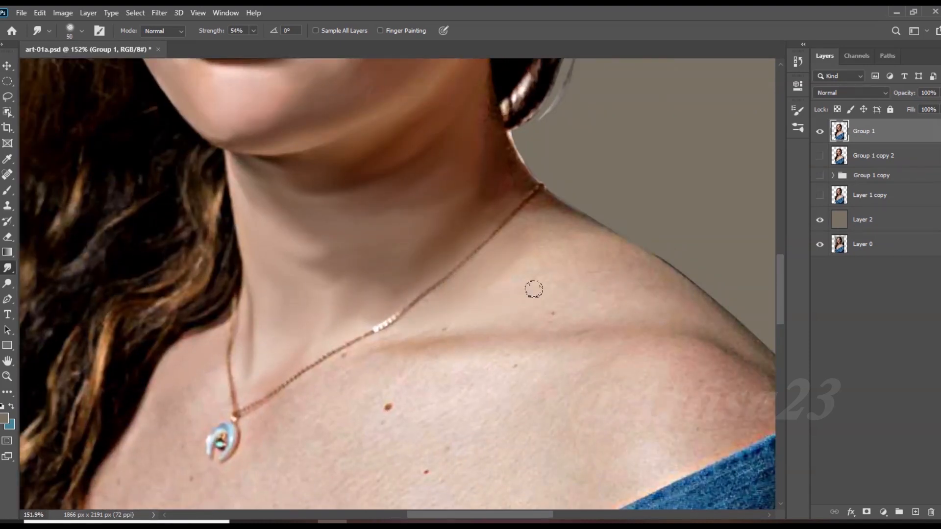
key(bracketright)
key(bracketright)
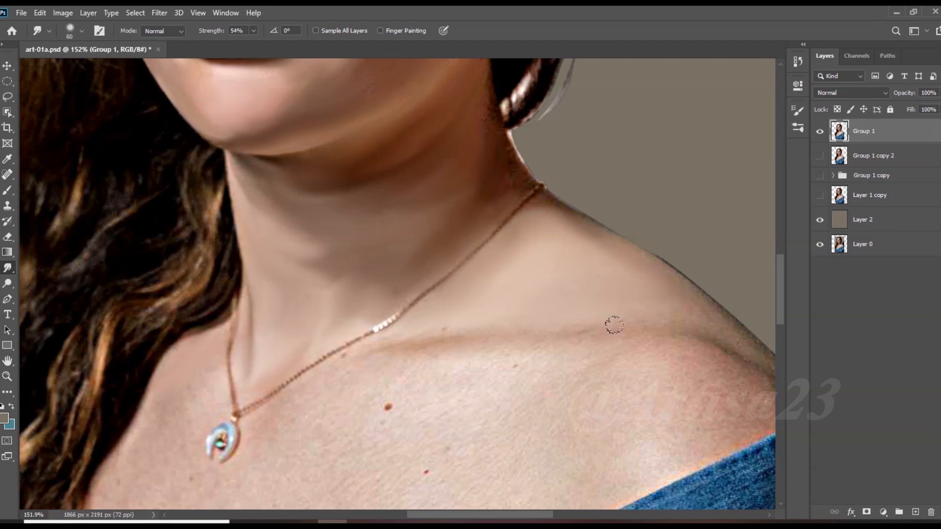
Smooth the chest and remaining shoulder skin down to the denim shirt and around the necklace pendant
scroll(561, 356, down, 3)
key(bracketright)
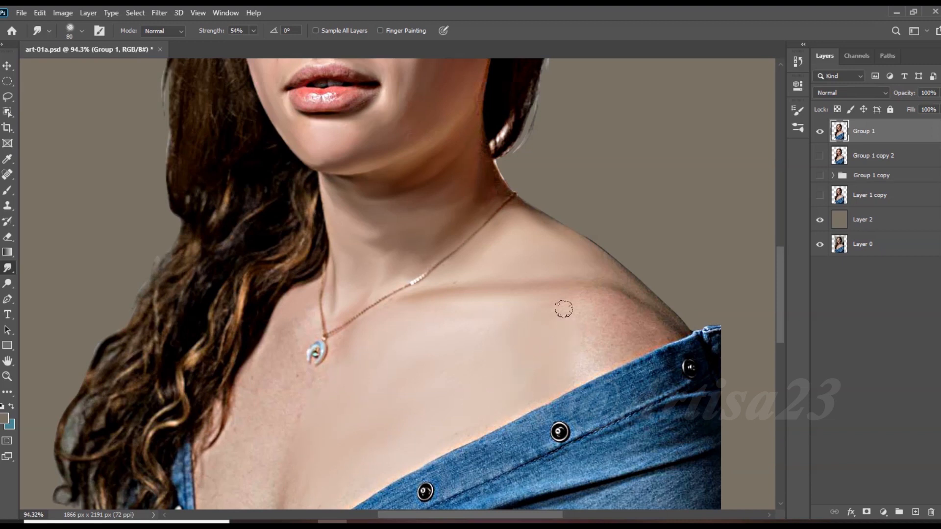
mouse_move(542, 295)
mouse_down()
mouse_move(577, 325)
mouse_move(620, 317)
mouse_up()
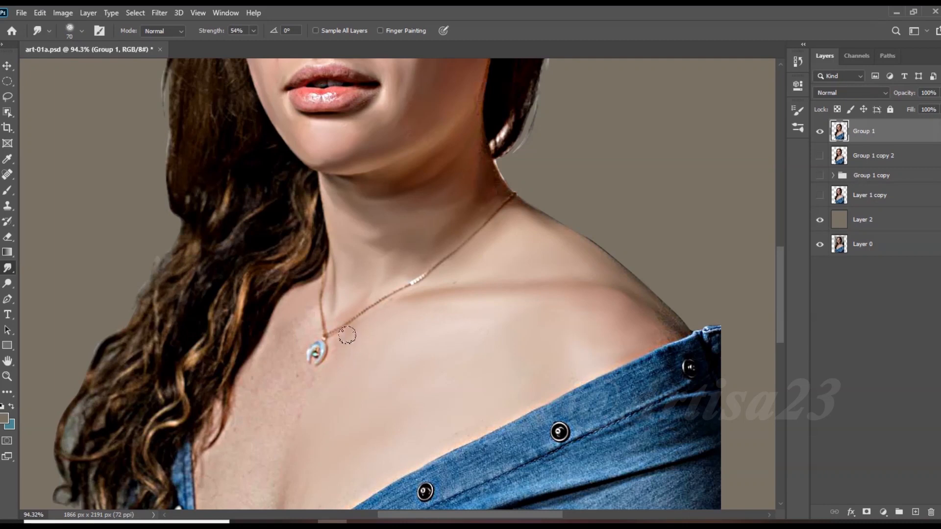
scroll(311, 373, up, 5)
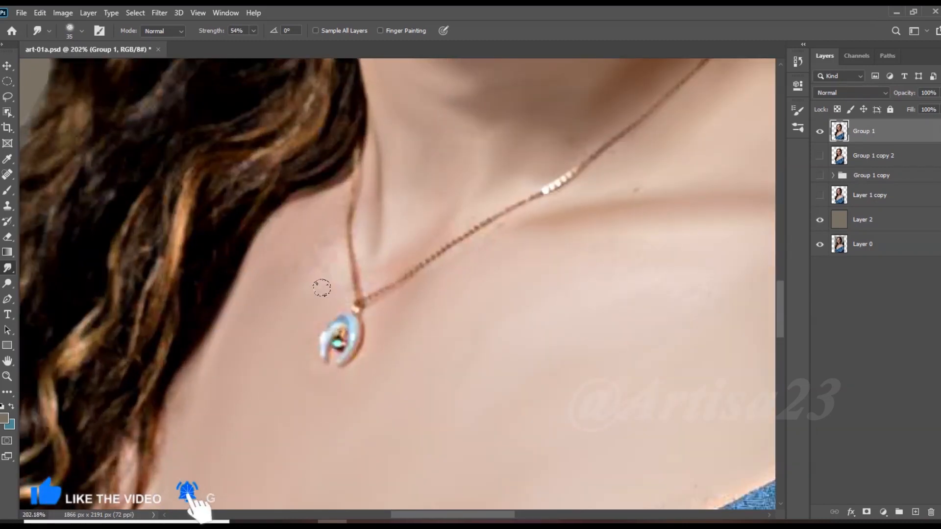
scroll(318, 281, up, 1)
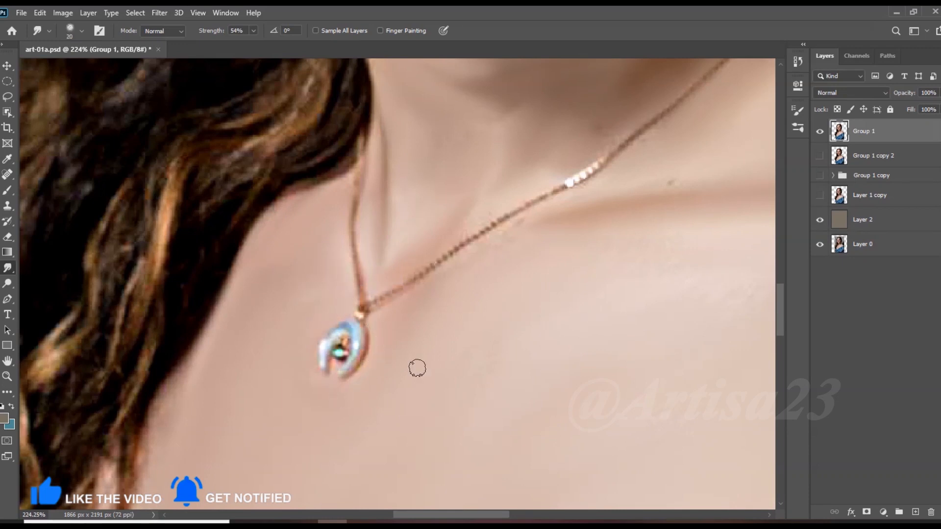
Smudge the leftover blemishes around the collarbone and the chest skin down to the edge of the denim neckline
scroll(597, 250, down, 1)
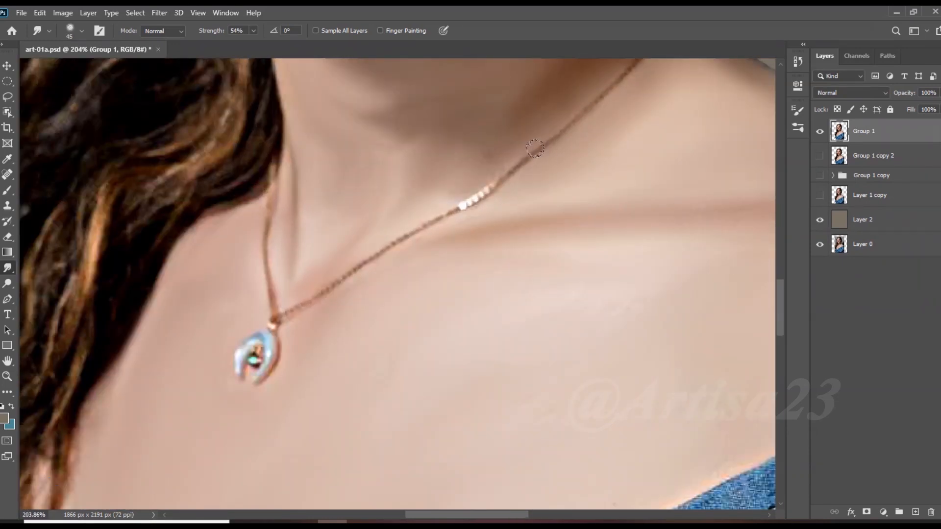
scroll(451, 168, down, 3)
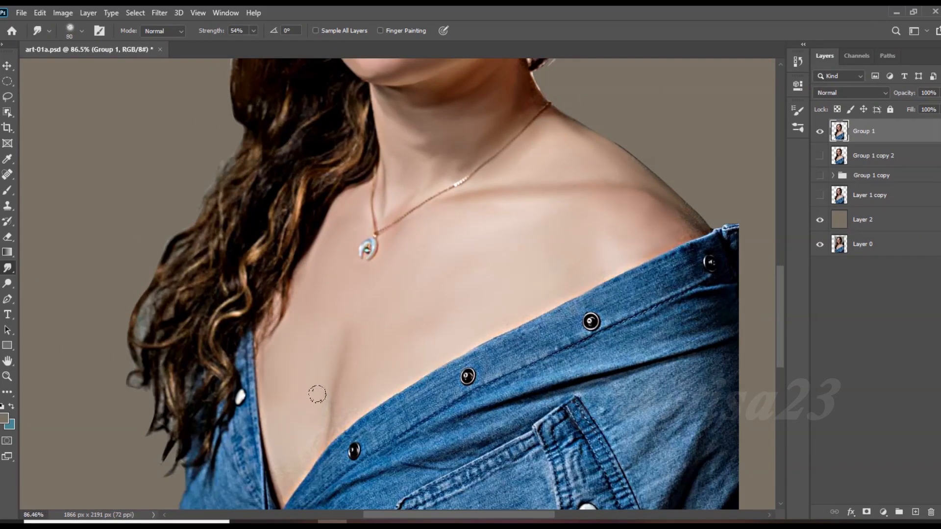
scroll(369, 336, up, 3)
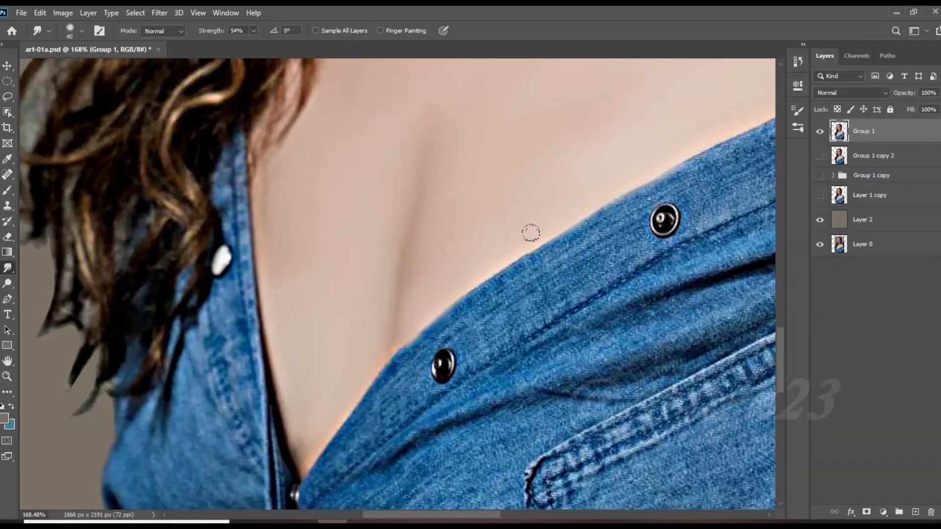
scroll(459, 266, down, 2)
scroll(557, 235, up, 1)
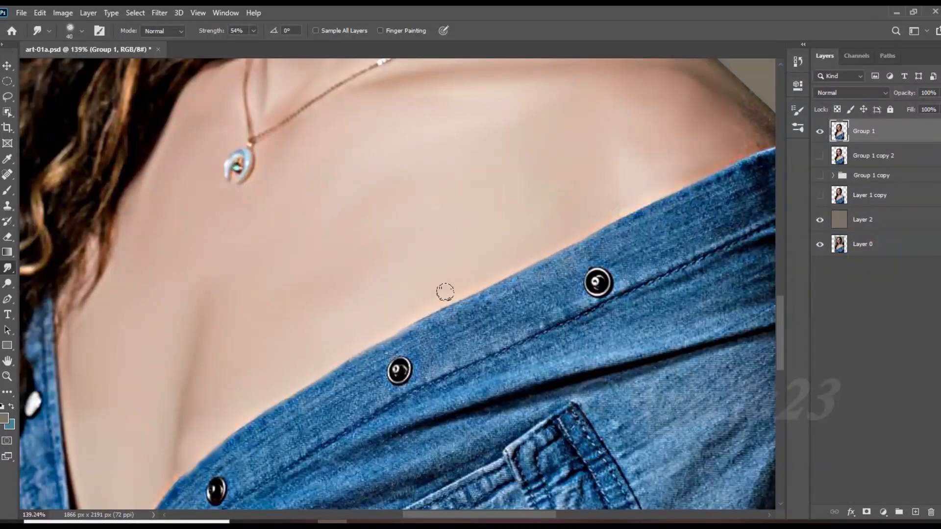
scroll(462, 285, down, 3)
scroll(485, 266, up, 3)
scroll(522, 223, down, 4)
scroll(613, 247, up, 4)
Smudge the cut-off denim collar at the right shoulder outward over the background and save the document
drag(592, 202, 631, 198)
mouse_move(596, 212)
mouse_down()
mouse_move(612, 229)
mouse_move(622, 212)
mouse_up()
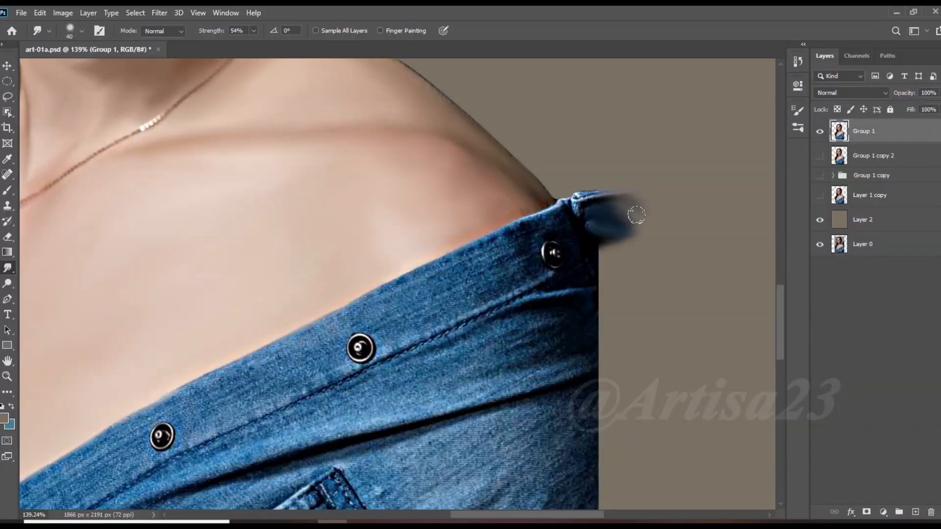
scroll(630, 250, down, 6)
scroll(418, 133, up, 3)
key(ctrl+s)
Smudge the left eyebrow hairs into smooth painted strokes with a smaller brush
scroll(352, 189, up, 5)
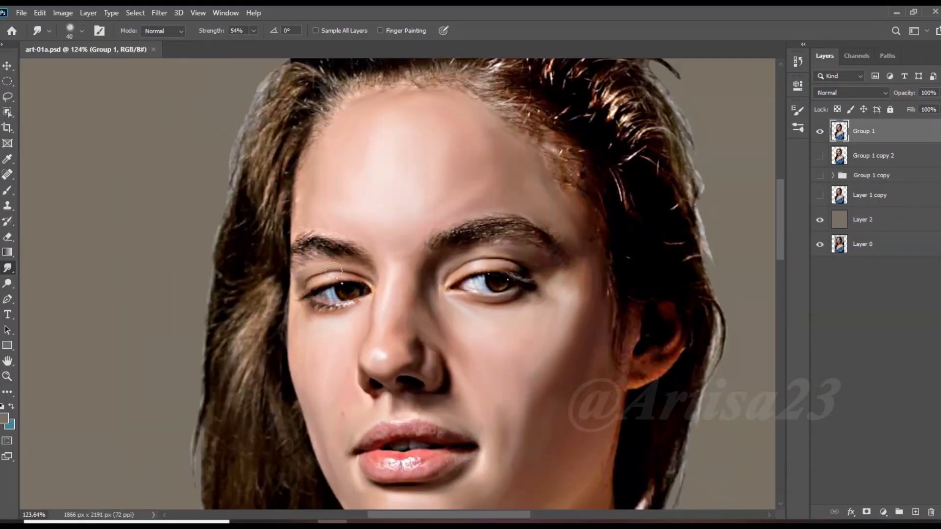
scroll(353, 269, up, 2)
key(bracketleft)
scroll(311, 284, up, 3)
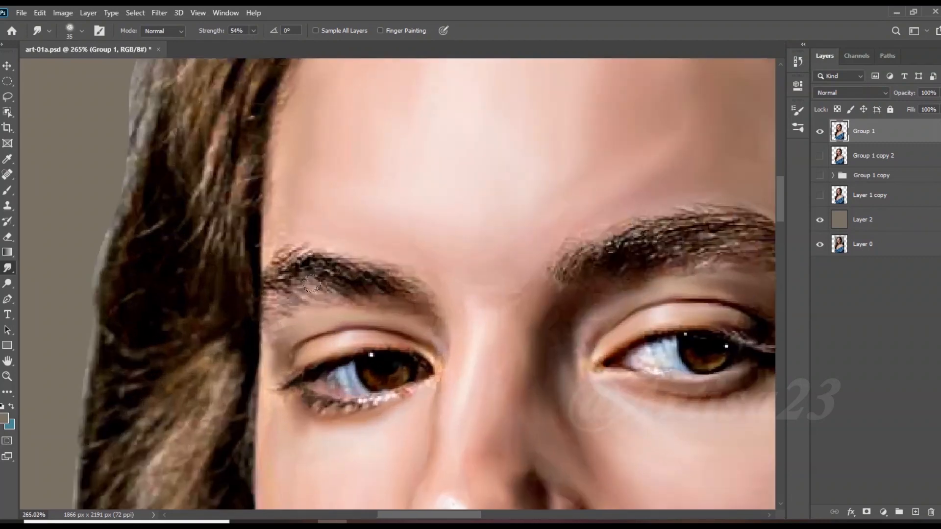
drag(290, 286, 284, 263)
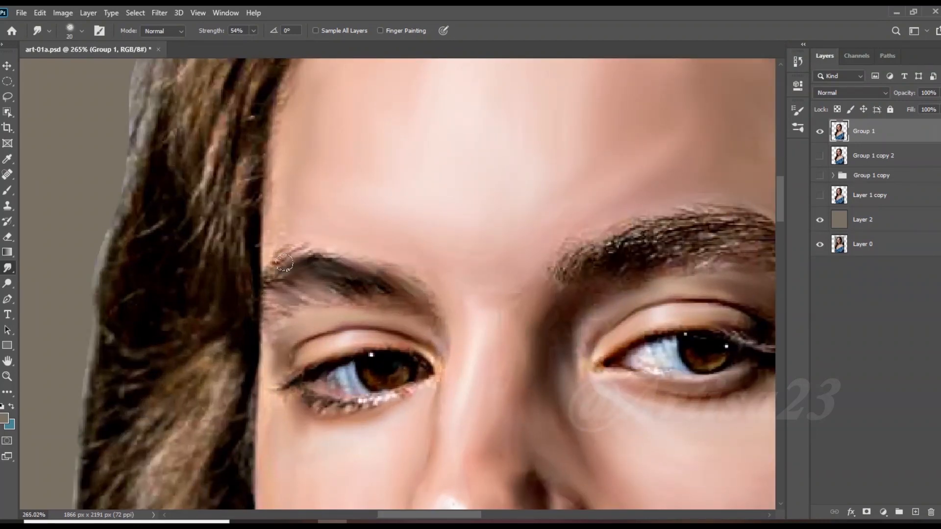
Smudge the right eyebrow along its arch to the outer tail and save the document
mouse_move(570, 275)
mouse_down()
mouse_move(622, 248)
mouse_move(679, 252)
mouse_move(696, 239)
mouse_move(632, 225)
mouse_move(697, 237)
mouse_move(708, 258)
mouse_up()
scroll(563, 249, down, 3)
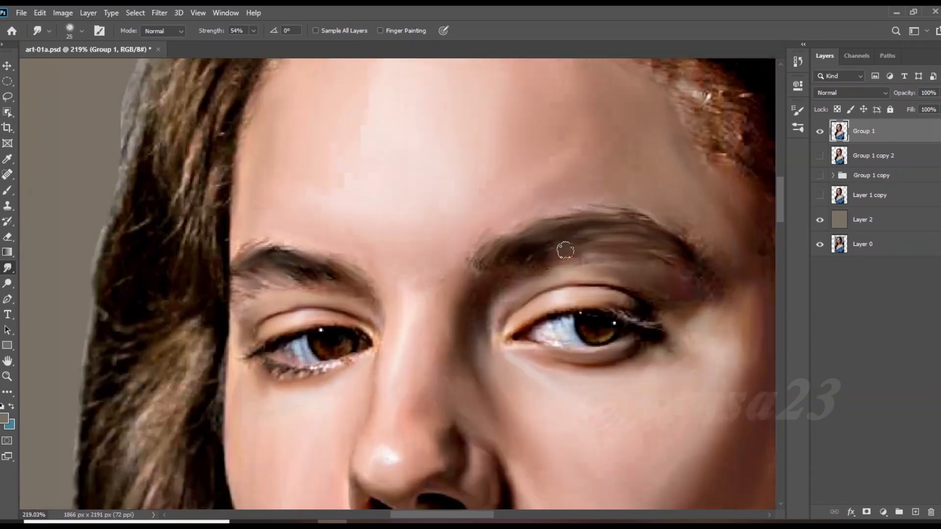
scroll(740, 251, up, 3)
drag(655, 223, 701, 265)
drag(676, 236, 695, 297)
key(ctrl+s)
Smudge the left eye's lash lines, white and lower lid smooth with a brush of 10 to 15 px
scroll(695, 296, down, 2)
scroll(480, 343, up, 2)
scroll(394, 288, down, 1)
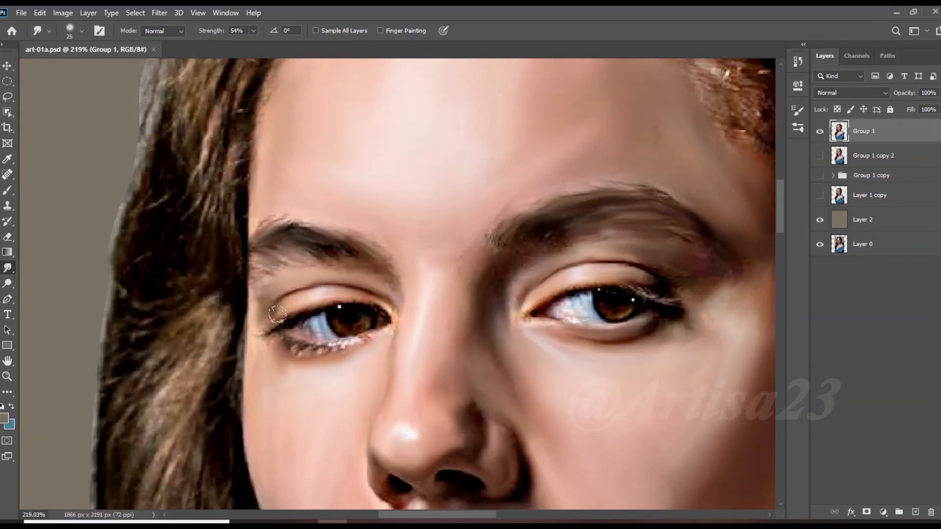
scroll(277, 313, up, 3)
key(bracketleft)
key(bracketleft)
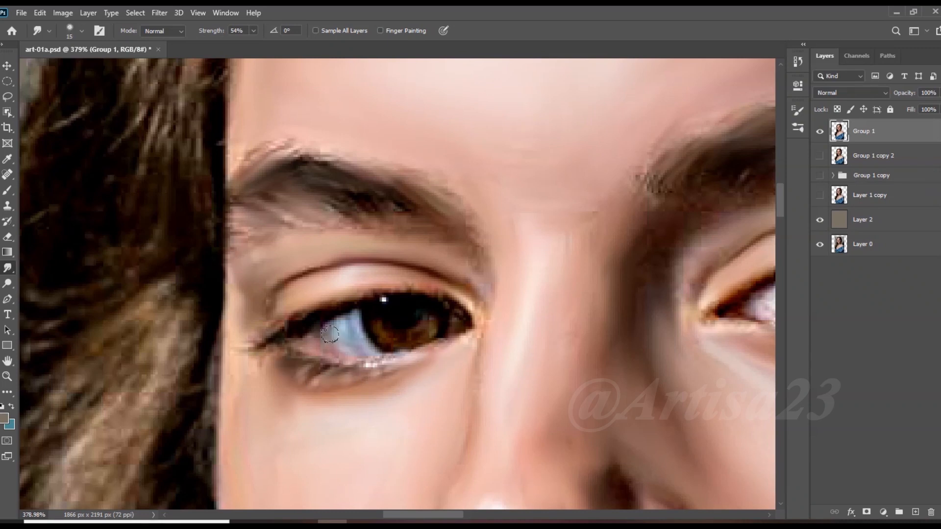
key(bracketright)
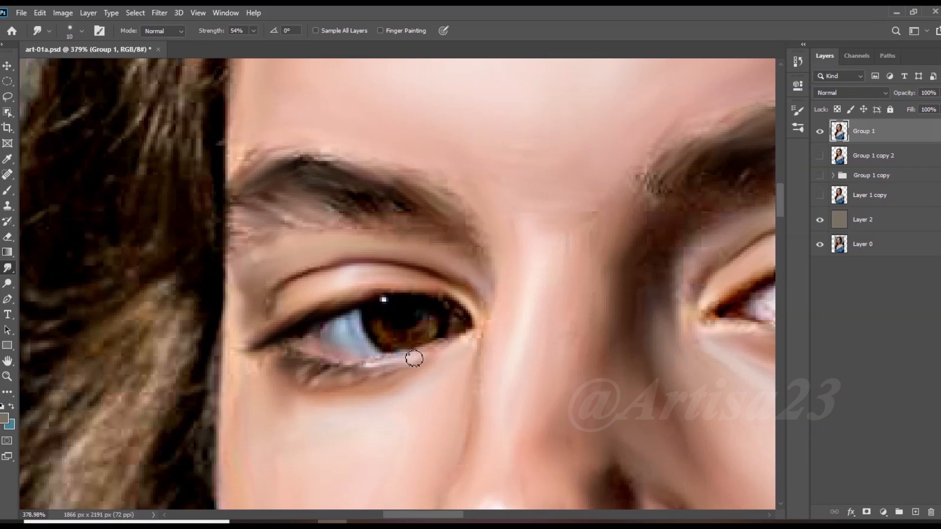
Smudge the right eye's lids, corners and lash line with a 10 px brush and save the document
scroll(196, 287, down, 5)
scroll(561, 304, up, 8)
mouse_move(573, 307)
mouse_down()
mouse_move(594, 267)
mouse_move(540, 267)
mouse_up()
scroll(441, 236, down, 3)
scroll(678, 259, up, 3)
mouse_move(678, 260)
mouse_down()
mouse_move(648, 233)
mouse_move(645, 212)
mouse_up()
scroll(444, 224, down, 3)
scroll(504, 294, up, 3)
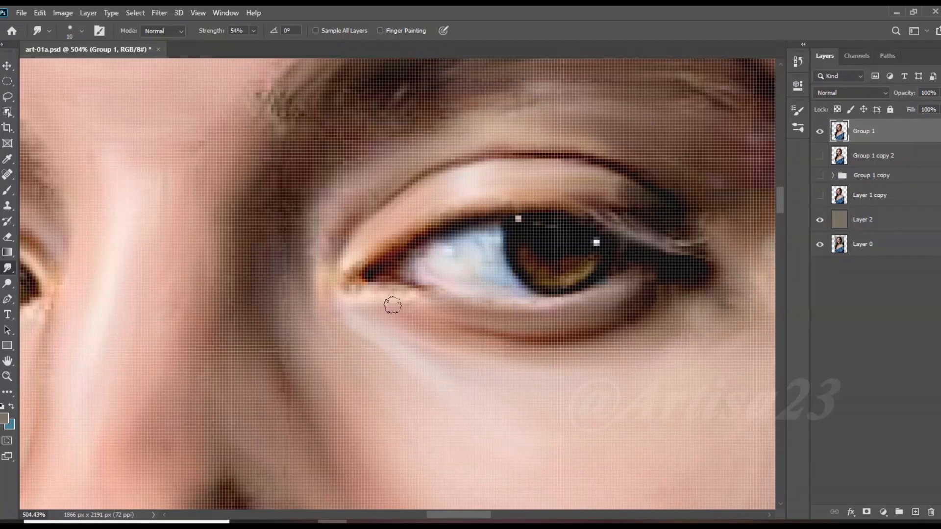
scroll(500, 263, down, 5)
scroll(485, 263, down, 3)
key(ctrl+s)
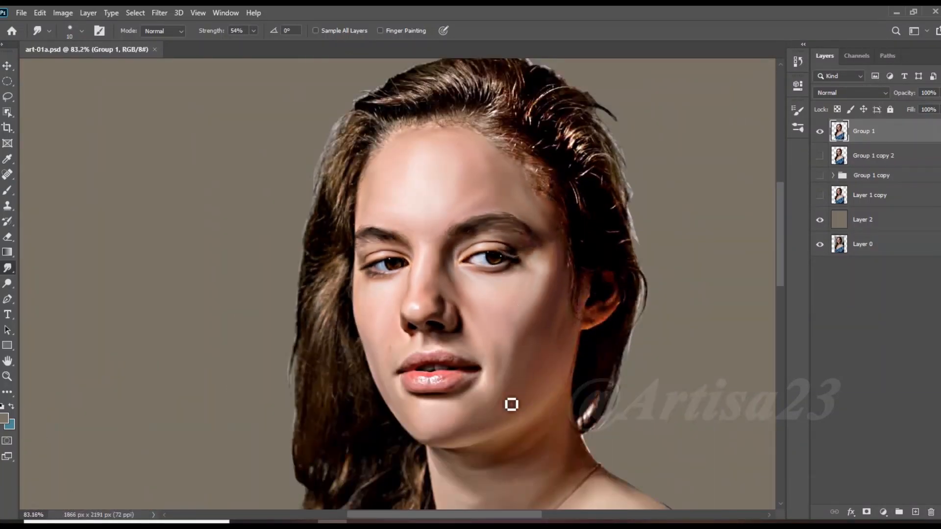
Smudge the lips, blending the glossy highlights and texture of the lower lip into smooth paint
scroll(461, 386, up, 5)
drag(463, 284, 361, 268)
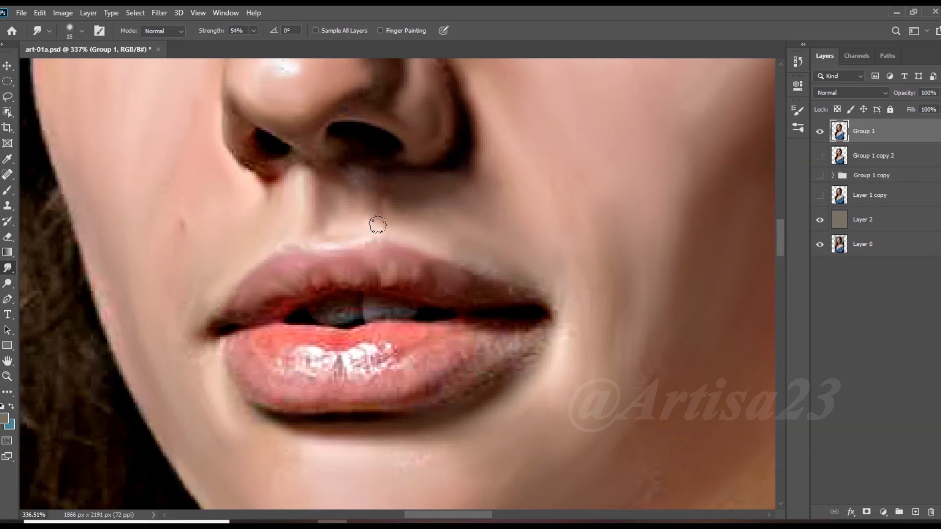
key([)
drag(503, 360, 426, 398)
mouse_move(368, 348)
mouse_down()
mouse_move(409, 365)
mouse_move(275, 373)
mouse_up()
drag(343, 339, 457, 341)
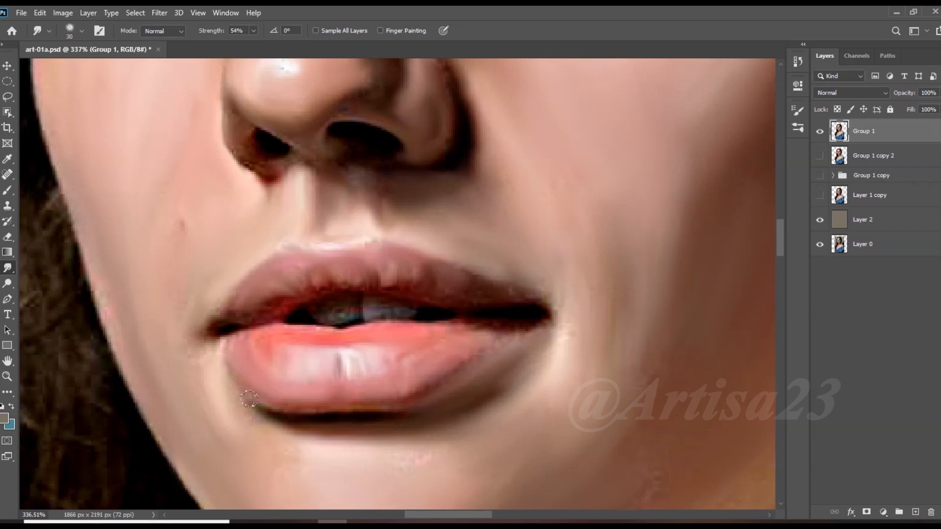
Smudge the rough patches on the chin below the lower lip and along the shadowed jaw
scroll(249, 399, down, 5)
scroll(164, 239, up, 6)
scroll(418, 334, down, 4)
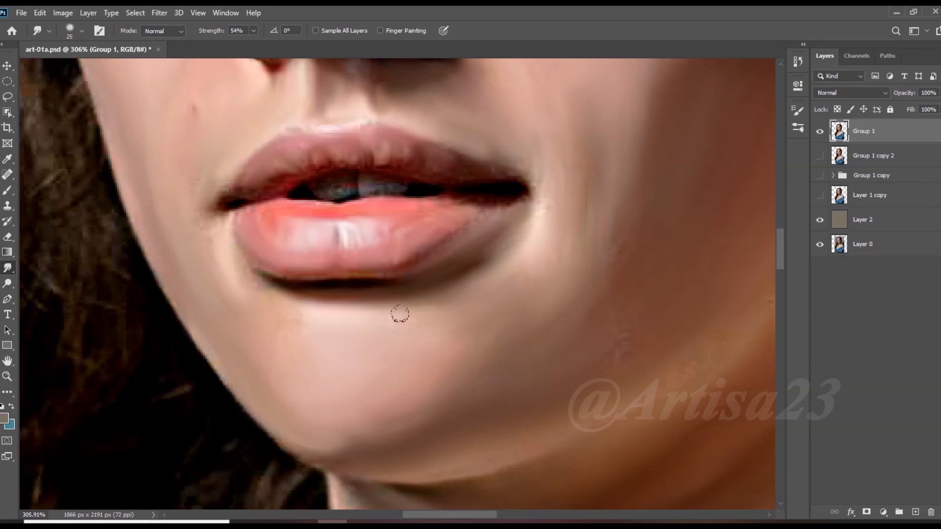
scroll(294, 296, down, 3)
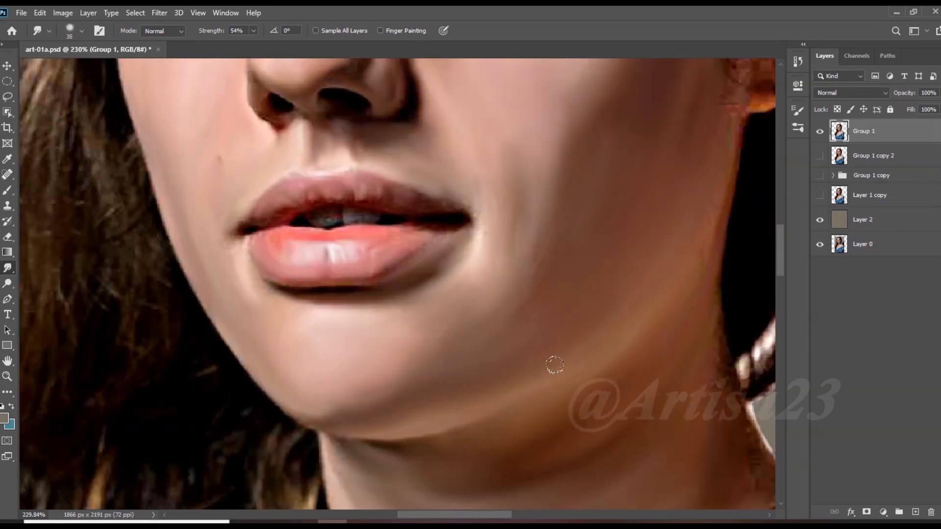
Smudge the ear and the fine hair strands in front of it smooth with a smaller brush
scroll(365, 352, down, 11)
scroll(512, 252, up, 11)
key(bracketleft)
key(bracketleft)
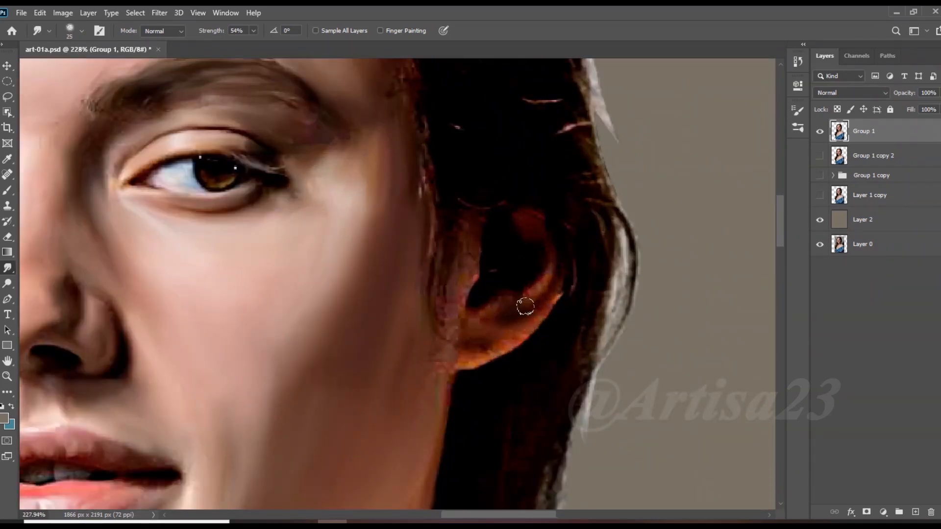
drag(417, 200, 424, 161)
scroll(492, 357, down, 11)
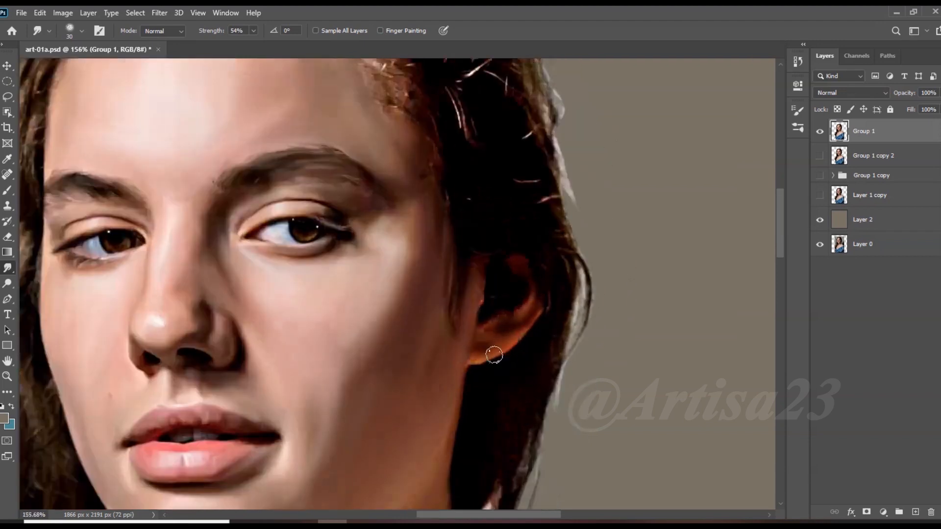
Smudge the hairline at the right temple into the dark hair with a larger brush
scroll(451, 212, up, 10)
key(bracketright)
drag(431, 290, 457, 300)
drag(412, 260, 451, 286)
drag(416, 232, 464, 251)
drag(442, 240, 464, 279)
Blend the hairline along the upper right forehead and its top edge into the hair roots
drag(389, 212, 433, 198)
drag(369, 187, 421, 184)
mouse_move(334, 164)
mouse_down()
mouse_move(447, 181)
mouse_move(344, 129)
mouse_move(385, 198)
mouse_up()
key(bracketleft)
mouse_move(305, 141)
mouse_down()
mouse_move(345, 146)
mouse_move(343, 124)
mouse_up()
mouse_move(286, 130)
mouse_down()
mouse_move(280, 98)
mouse_move(246, 99)
mouse_up()
drag(230, 127, 210, 112)
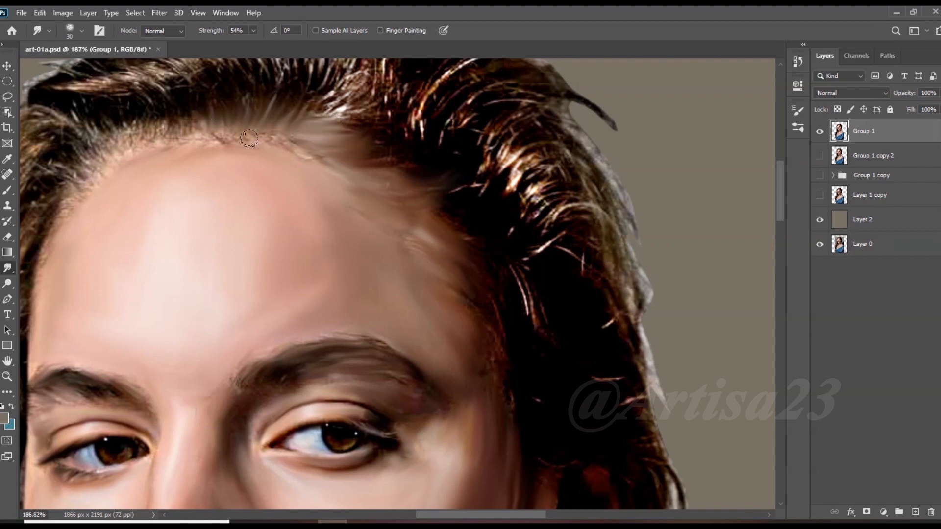
Smudge the swept-back strands above the middle of the forehead with a 30 px brush and save the document
scroll(392, 274, down, 8)
scroll(347, 186, up, 9)
drag(367, 203, 372, 242)
drag(339, 202, 346, 232)
drag(278, 207, 293, 232)
mouse_move(380, 194)
mouse_down()
mouse_move(386, 232)
mouse_move(406, 237)
mouse_up()
drag(416, 184, 419, 232)
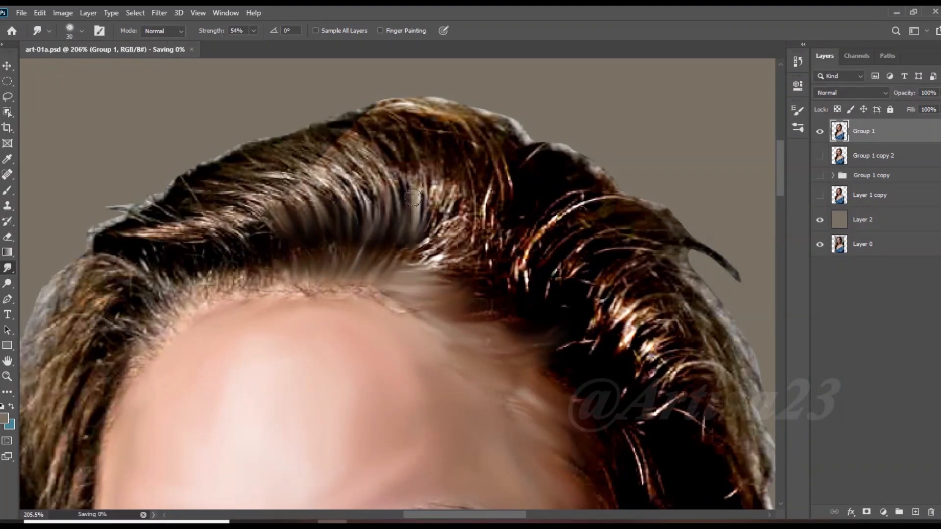
Smudge the top hair strands along their curve from the crown toward the left side of the head
drag(375, 136, 410, 184)
drag(347, 141, 387, 191)
drag(313, 155, 359, 216)
drag(289, 164, 345, 200)
mouse_move(229, 171)
mouse_down()
mouse_move(314, 199)
mouse_move(191, 223)
mouse_up()
drag(245, 213, 127, 240)
Pull the skin edge of the upper left hairline into the dark roots with short smudge strokes of a smaller brush
scroll(359, 245, up, 3)
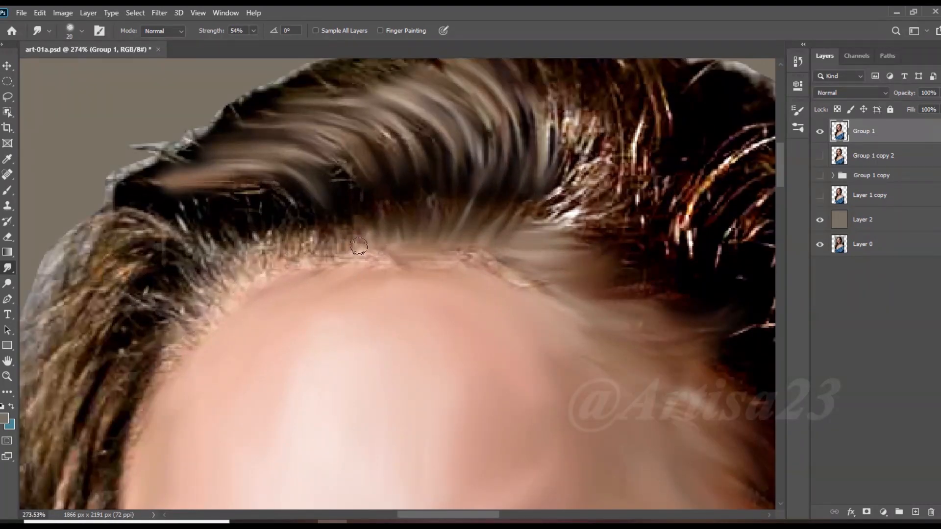
drag(363, 250, 338, 227)
drag(323, 256, 314, 223)
drag(276, 257, 269, 233)
drag(255, 265, 236, 236)
drag(309, 264, 336, 244)
mouse_move(281, 261)
mouse_down()
mouse_move(289, 240)
mouse_move(275, 246)
mouse_up()
drag(240, 270, 182, 229)
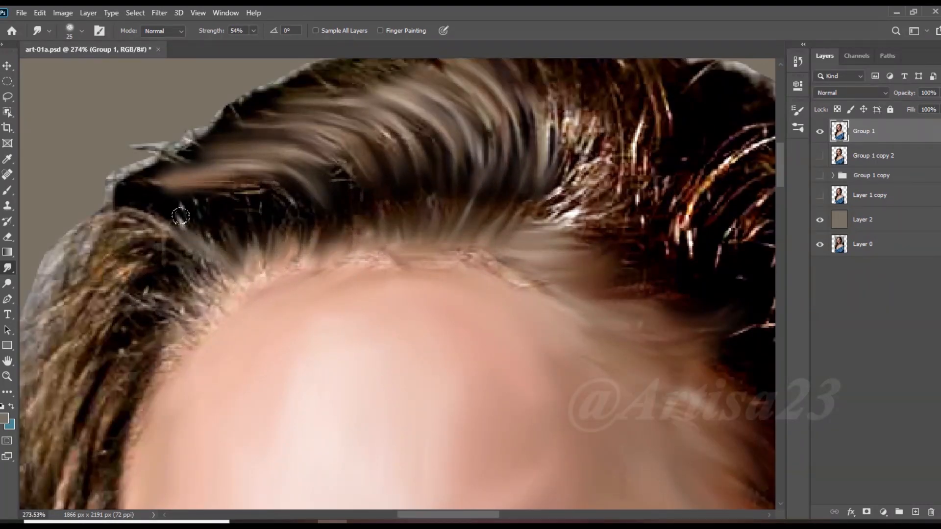
Smudge the hair at the upper left corner of the head into soft strands curving down toward the side
drag(216, 187, 116, 181)
drag(200, 244, 137, 221)
mouse_move(132, 236)
mouse_down()
mouse_move(79, 262)
mouse_move(207, 209)
mouse_move(173, 270)
mouse_up()
key(])
mouse_move(226, 191)
mouse_down()
mouse_move(169, 235)
mouse_move(151, 272)
mouse_up()
drag(184, 260, 134, 312)
drag(262, 246, 188, 274)
mouse_move(311, 269)
mouse_down()
mouse_move(245, 248)
mouse_move(238, 274)
mouse_up()
Blend the hairline at the left temple into the side hair with a smaller brush
key([)
mouse_move(341, 228)
mouse_down()
mouse_move(268, 202)
mouse_move(314, 223)
mouse_up()
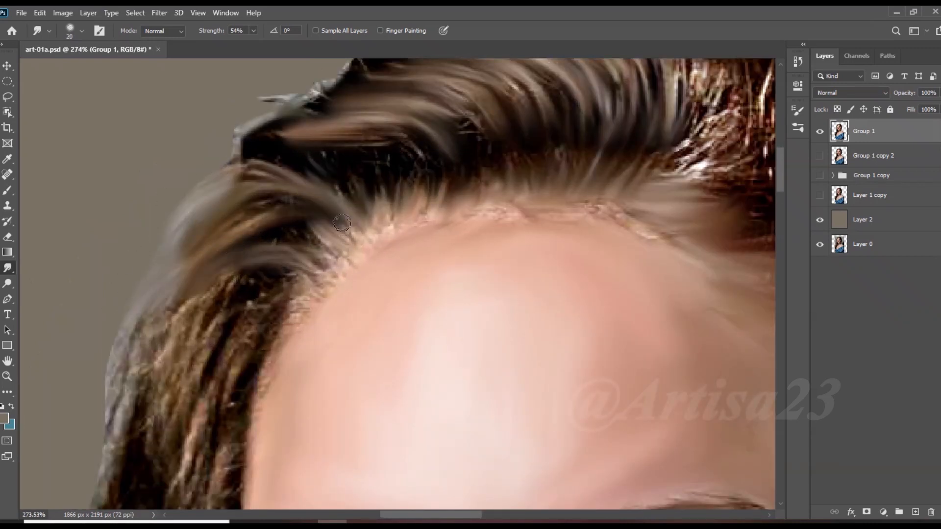
drag(345, 257, 367, 236)
drag(316, 321, 283, 296)
drag(293, 292, 251, 336)
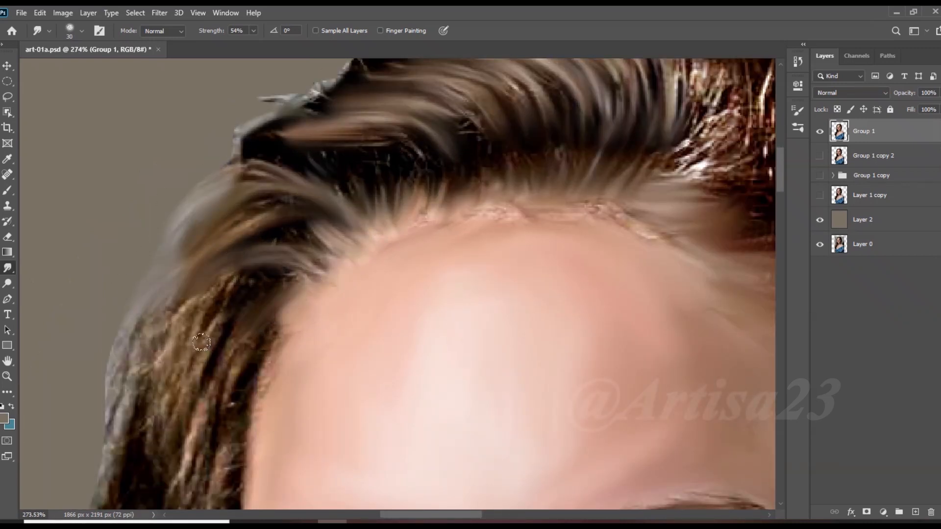
Smudge the left side hair beside the forehead into long strands running downward
drag(245, 289, 158, 370)
drag(184, 308, 126, 409)
drag(208, 329, 182, 421)
scroll(267, 190, down, 4)
key(])
key(])
Smudge the left side hair down beside the eye with a larger brush
drag(254, 309, 212, 390)
mouse_move(231, 311)
mouse_down()
mouse_move(191, 416)
mouse_move(210, 372)
mouse_move(196, 401)
mouse_up()
key(])
key(])
drag(139, 474, 178, 352)
drag(214, 378, 169, 438)
scroll(227, 367, down, 7)
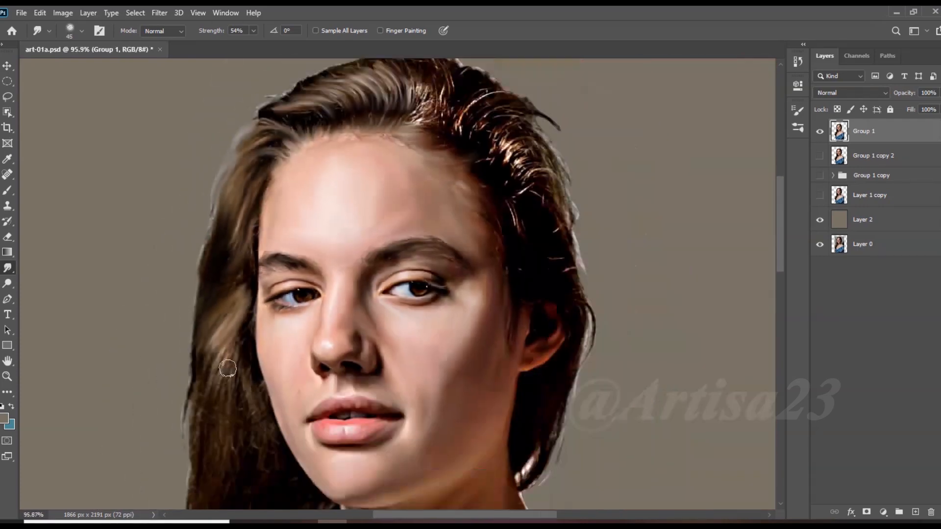
Smudge the lighter hair strands beside the left cheek with long vertical strokes
scroll(227, 368, up, 5)
drag(201, 403, 183, 336)
scroll(184, 338, down, 2)
drag(229, 436, 233, 368)
Enlarge the smudge brush and smooth the long hair beside the left cheek and jaw into flowing strands
key(])
key(])
key(])
drag(216, 307, 196, 392)
drag(170, 343, 171, 418)
drag(241, 321, 249, 407)
drag(243, 434, 246, 294)
drag(214, 338, 215, 384)
drag(176, 313, 183, 387)
Smudge the long hair falling beside the neck and over the shoulder into soft downward strands
drag(258, 321, 229, 394)
drag(329, 381, 304, 473)
mouse_move(297, 452)
mouse_down()
mouse_move(294, 315)
mouse_move(247, 429)
mouse_up()
drag(267, 330, 244, 422)
drag(228, 289, 182, 374)
mouse_move(188, 308)
mouse_down()
mouse_move(129, 437)
mouse_move(167, 323)
mouse_up()
drag(287, 348, 244, 414)
drag(198, 327, 147, 386)
mouse_move(172, 321)
mouse_down()
mouse_move(134, 386)
mouse_move(111, 459)
mouse_up()
Smudge the long hair beside the left cheek and jaw into soft strands, reducing the brush for the finer parts
drag(221, 219, 188, 283)
drag(152, 434, 216, 288)
mouse_move(226, 298)
mouse_down()
mouse_move(191, 333)
mouse_move(191, 424)
mouse_up()
mouse_move(240, 376)
mouse_down()
mouse_move(215, 414)
mouse_move(260, 384)
mouse_up()
key([)
drag(253, 326, 282, 377)
drag(262, 346, 271, 300)
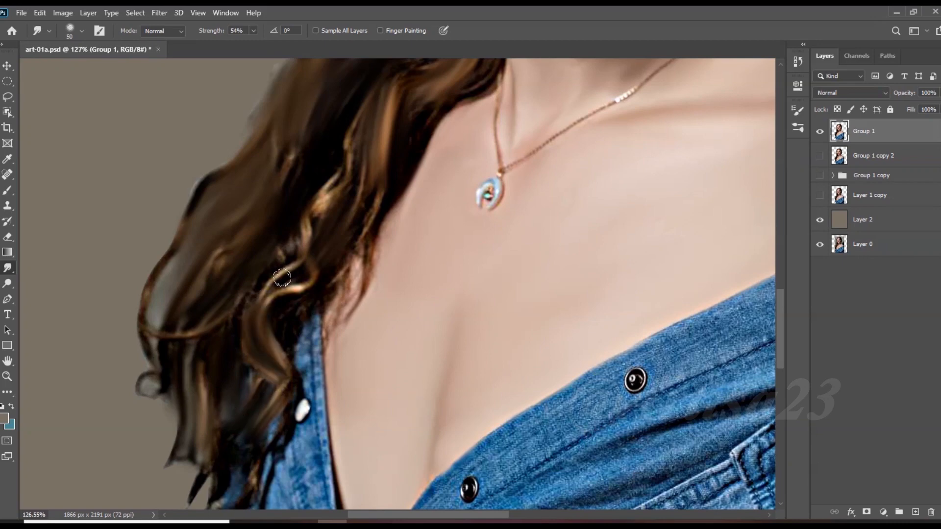
Smudge the highlighted curls and outer loop of hair lying over the shoulder beside the chest
drag(297, 265, 264, 295)
drag(310, 221, 343, 169)
drag(229, 248, 208, 287)
drag(174, 308, 159, 340)
Smudge the hair tips hanging over the denim shirt with a smaller brush, and save the document
key([)
key([)
drag(204, 418, 189, 458)
scroll(203, 297, up, 1)
mouse_move(196, 387)
mouse_down()
mouse_move(203, 296)
mouse_move(149, 306)
mouse_up()
drag(217, 477, 220, 348)
scroll(221, 348, down, 3)
scroll(221, 353, up, 1)
scroll(244, 313, down, 5)
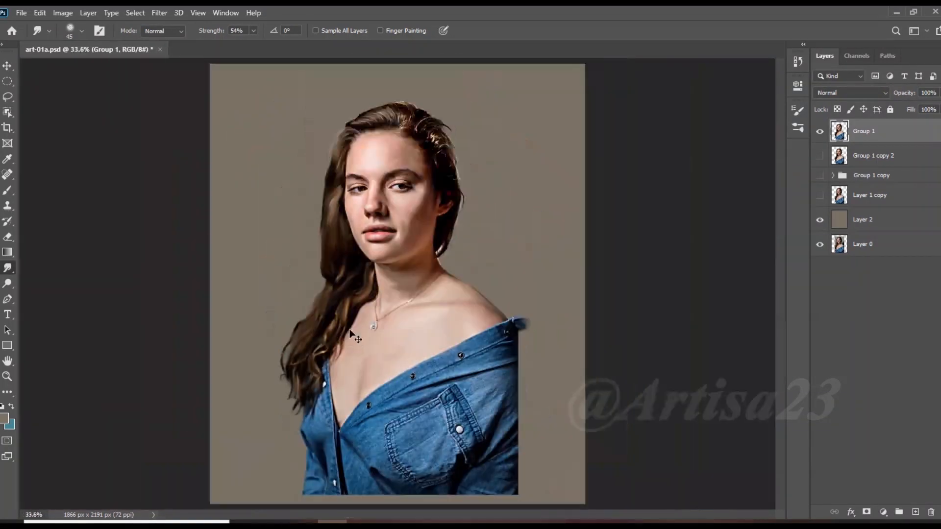
key(ctrl+s)
Reduce the smudge brush to 30 and smooth the swept-back hair along the top of the head
scroll(437, 101, up, 6)
key([)
key([)
key([)
drag(314, 291, 240, 259)
drag(309, 241, 370, 193)
mouse_move(314, 223)
mouse_down()
mouse_move(358, 174)
mouse_move(310, 128)
mouse_up()
mouse_move(370, 193)
mouse_down()
mouse_move(387, 120)
mouse_move(314, 74)
mouse_up()
drag(317, 76, 238, 88)
drag(411, 102, 363, 79)
drag(350, 81, 282, 98)
scroll(264, 152, down, 3)
mouse_move(209, 98)
mouse_down()
mouse_move(147, 117)
mouse_move(143, 144)
mouse_move(106, 173)
mouse_up()
Smudge the strands at the crown and right hairline with short strokes following their curve
scroll(122, 171, up, 4)
drag(494, 242, 426, 243)
drag(464, 191, 426, 255)
drag(473, 186, 458, 255)
drag(400, 211, 338, 225)
drag(439, 167, 414, 206)
drag(524, 155, 463, 196)
drag(564, 147, 481, 152)
drag(490, 245, 453, 232)
drag(485, 194, 446, 243)
drag(532, 223, 495, 254)
mouse_move(546, 258)
mouse_down()
mouse_move(508, 293)
mouse_move(524, 314)
mouse_up()
drag(583, 290, 543, 322)
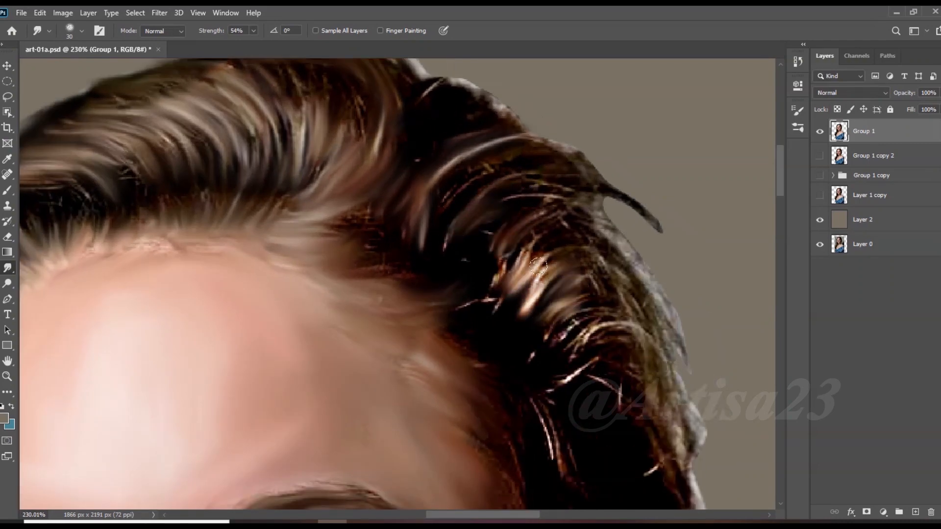
Smudge the bright strands and outer edge of the hair right of the crown, pulling wisps into the background
drag(574, 233, 522, 279)
drag(574, 208, 522, 245)
drag(577, 188, 502, 196)
drag(578, 157, 603, 176)
drag(596, 203, 629, 251)
drag(603, 184, 668, 236)
drag(600, 201, 661, 289)
mouse_move(659, 289)
mouse_down()
mouse_move(686, 339)
mouse_move(610, 239)
mouse_up()
mouse_move(559, 216)
mouse_down()
mouse_move(590, 255)
mouse_move(505, 273)
mouse_up()
drag(532, 234, 489, 278)
drag(515, 216, 456, 257)
drag(447, 214, 421, 240)
Smudge the remaining bright strands and dark hair between the right temple and the outer hair edge above the ear
scroll(424, 200, down, 1)
drag(469, 316, 496, 371)
drag(554, 347, 543, 352)
mouse_move(468, 263)
mouse_down()
mouse_move(539, 279)
mouse_move(599, 335)
mouse_up()
drag(563, 238, 585, 286)
drag(559, 198, 591, 255)
drag(637, 410, 607, 334)
drag(561, 254, 578, 326)
drag(566, 304, 595, 368)
drag(554, 259, 576, 326)
drag(543, 243, 573, 296)
drag(526, 327, 545, 330)
drag(523, 271, 495, 276)
drag(437, 243, 433, 203)
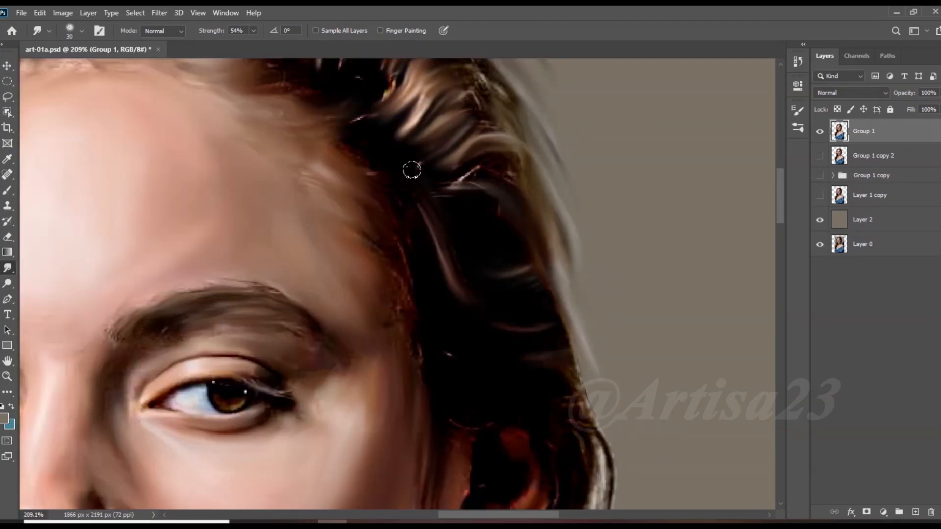
drag(472, 164, 448, 182)
Smooth the ear's edge and the hair around and behind it, using a smudge brush of size 20
scroll(427, 220, down, 6)
scroll(515, 339, up, 6)
mouse_move(559, 324)
mouse_down()
mouse_move(535, 311)
mouse_move(553, 287)
mouse_up()
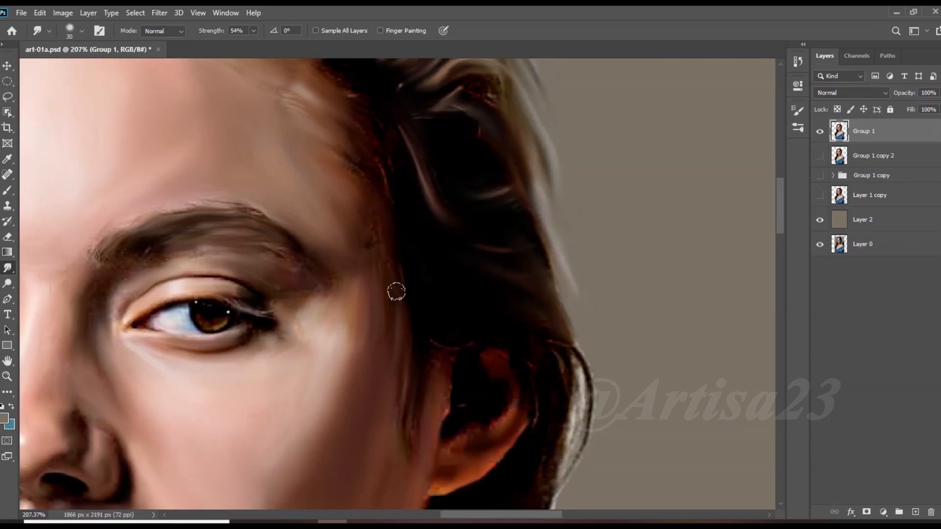
scroll(417, 253, up, 6)
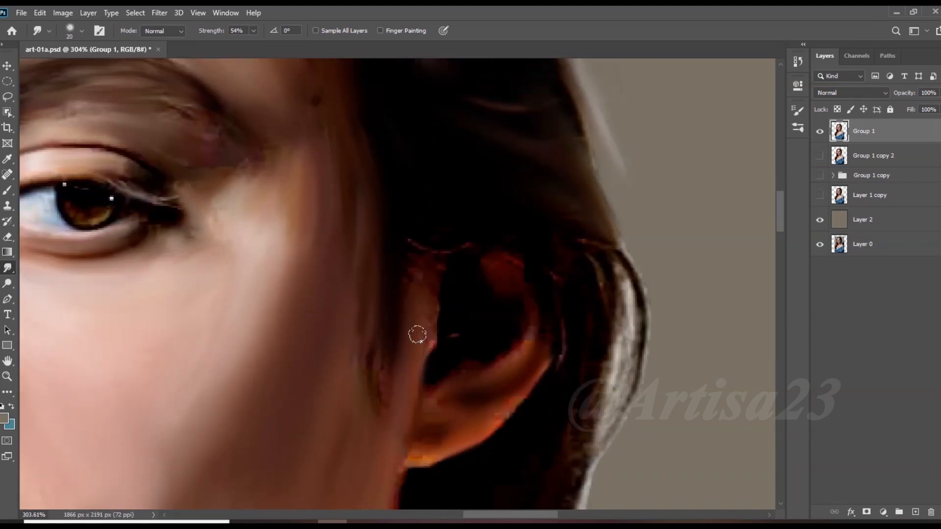
drag(519, 393, 485, 421)
drag(612, 341, 595, 422)
drag(628, 269, 600, 432)
Enlarge the smudge brush and blend the dark hair behind the ear down along the neck
scroll(600, 233, down, 6)
key(bracketright)
key(bracketright)
key(bracketright)
drag(594, 358, 581, 407)
drag(552, 441, 548, 348)
mouse_move(530, 406)
mouse_down()
mouse_move(513, 434)
mouse_move(514, 403)
mouse_move(494, 453)
mouse_up()
drag(497, 319, 508, 208)
scroll(505, 216, up, 1)
drag(493, 392, 451, 325)
drag(492, 367, 504, 434)
drag(483, 417, 438, 309)
Smooth the bare shoulder's outline from the necklace down to the denim collar with a size 25 smudge brush
key(bracketleft)
drag(632, 463, 425, 270)
scroll(538, 356, up, 1)
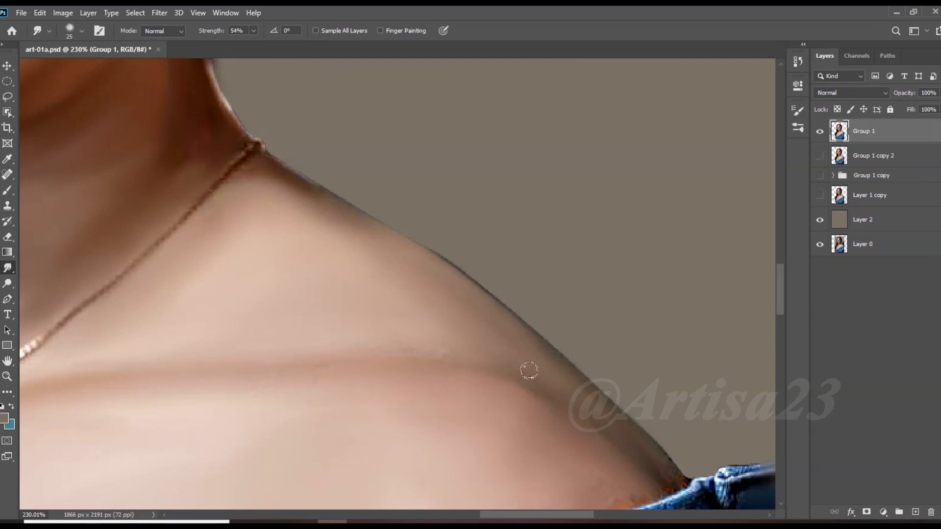
scroll(380, 281, up, 2)
mouse_move(270, 162)
mouse_down()
mouse_move(380, 282)
mouse_move(463, 333)
mouse_up()
scroll(438, 356, down, 5)
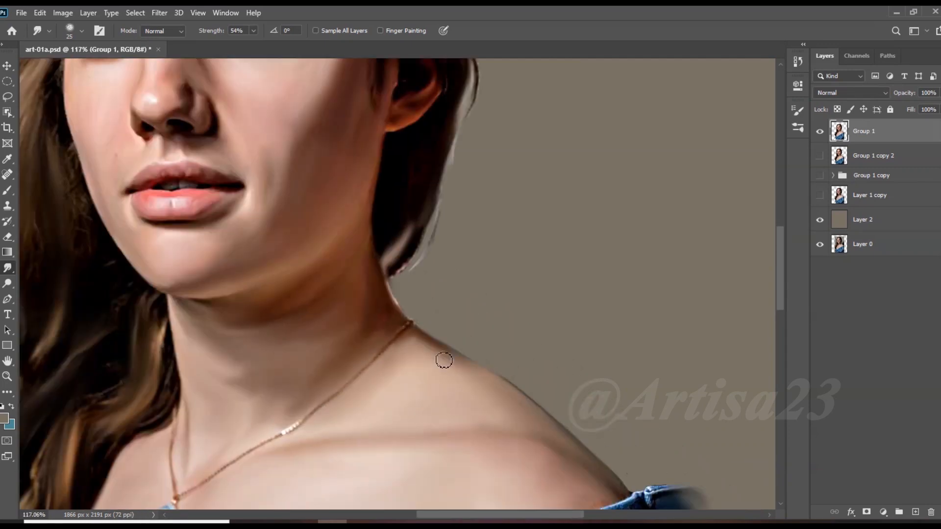
Smudge the light hair tips behind the neck and the outer right hair edge into soft wisps with brush size 35
scroll(441, 343, up, 1)
drag(420, 177, 412, 254)
drag(465, 103, 447, 227)
drag(455, 171, 447, 254)
drag(453, 198, 428, 285)
scroll(412, 358, down, 3)
drag(412, 196, 441, 349)
scroll(438, 222, up, 2)
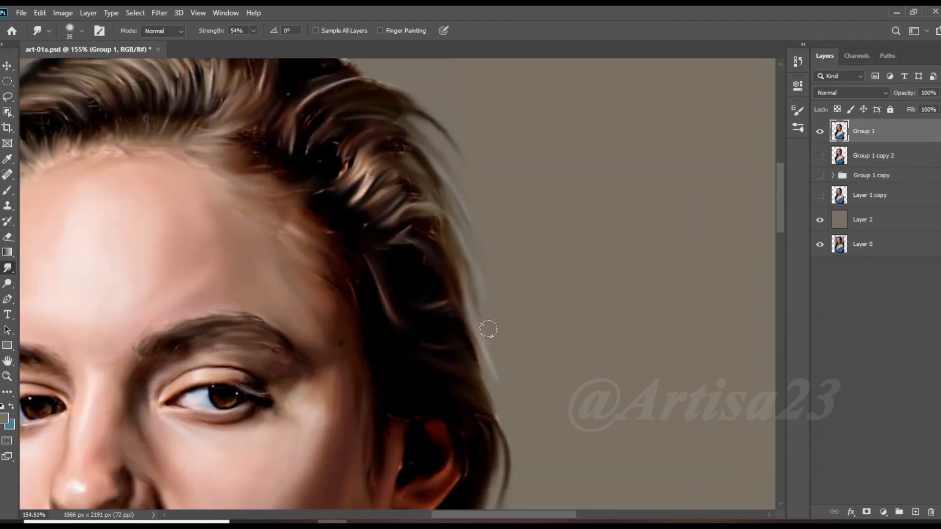
scroll(430, 319, down, 6)
scroll(380, 134, up, 5)
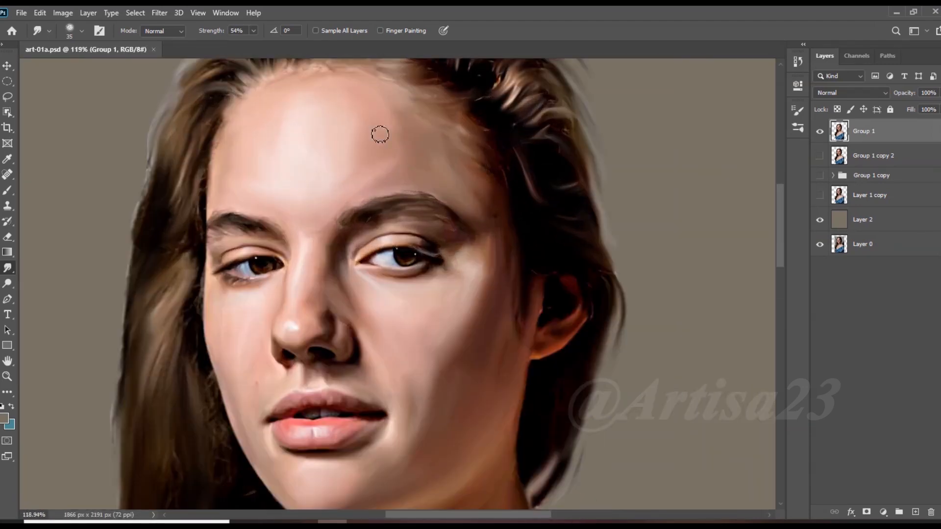
Smudge away the denim grain on the shirt's folded collar band between the upper buttons, reducing the smudge brush to size 45
scroll(510, 435, up, 3)
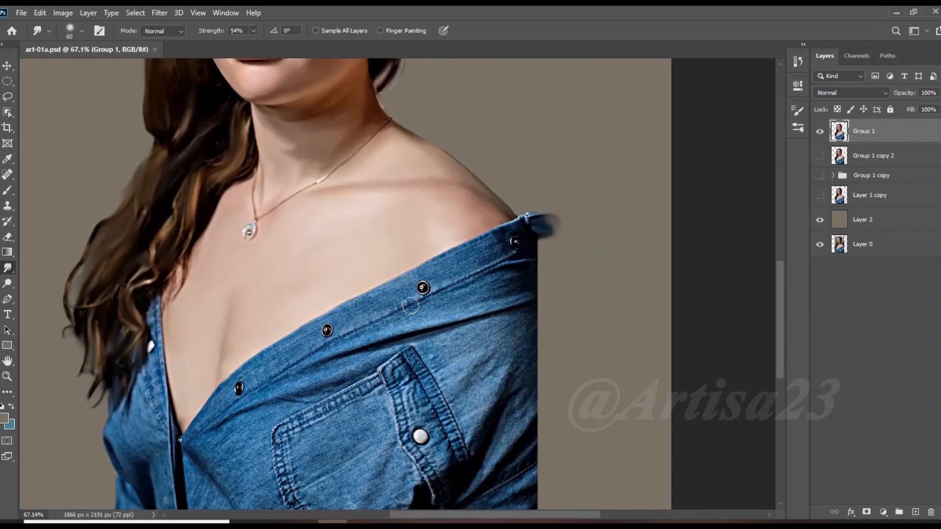
scroll(410, 306, up, 3)
drag(539, 211, 482, 236)
mouse_move(567, 231)
mouse_down()
mouse_move(580, 271)
mouse_move(360, 341)
mouse_move(387, 285)
mouse_up()
scroll(451, 255, up, 2)
key(bracketleft)
key(bracketleft)
key(bracketleft)
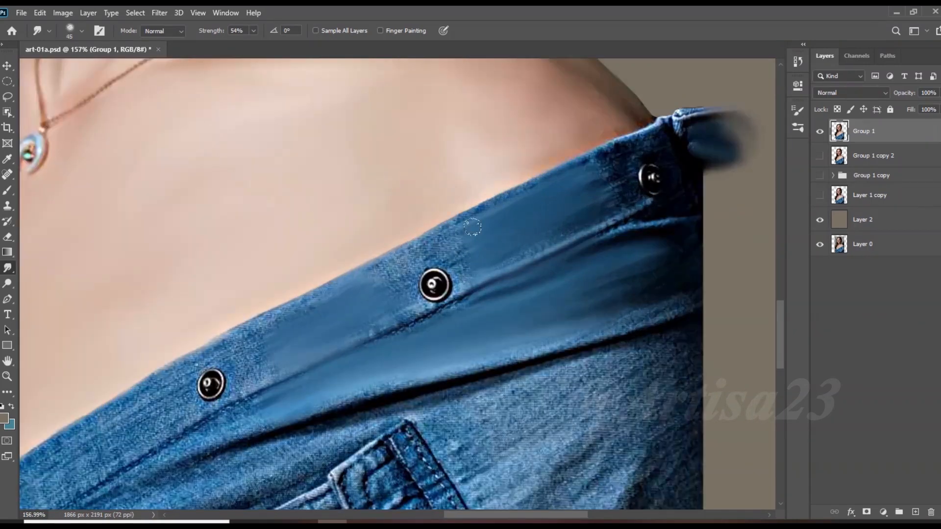
mouse_move(471, 239)
mouse_down()
mouse_move(588, 230)
mouse_move(475, 300)
mouse_move(412, 275)
mouse_move(255, 366)
mouse_up()
drag(281, 311, 220, 354)
mouse_move(245, 392)
mouse_down()
mouse_move(139, 406)
mouse_move(351, 267)
mouse_move(275, 300)
mouse_up()
scroll(139, 411, down, 2)
Blend the collar band and the long folds beneath it along their direction with a slightly larger smudge brush
scroll(344, 304, up, 3)
key(bracketright)
key(bracketright)
mouse_move(399, 238)
mouse_down()
mouse_move(261, 346)
mouse_move(324, 280)
mouse_up()
key(bracketright)
drag(409, 296, 573, 209)
drag(647, 191, 294, 361)
drag(340, 311, 245, 360)
mouse_move(554, 284)
mouse_down()
mouse_move(416, 321)
mouse_move(282, 387)
mouse_up()
mouse_move(276, 389)
mouse_down()
mouse_move(354, 300)
mouse_move(279, 365)
mouse_up()
Smooth the lower end of the collar and the denim front between the lowest black button and the chest pocket
drag(319, 270, 245, 319)
drag(314, 211, 223, 343)
drag(225, 362, 301, 449)
key(bracketright)
drag(250, 338, 294, 382)
drag(402, 338, 324, 356)
drag(416, 358, 334, 444)
drag(331, 407, 296, 425)
Smudge the shirt's lower front and the bottom of the button placket down into the background with brush size 100
scroll(327, 270, down, 4)
mouse_move(372, 387)
mouse_down()
mouse_move(297, 418)
mouse_move(310, 454)
mouse_up()
scroll(327, 273, down, 6)
key(bracketright)
key(bracketright)
key(bracketright)
mouse_move(329, 422)
mouse_down()
mouse_move(315, 417)
mouse_move(342, 431)
mouse_move(241, 431)
mouse_move(215, 390)
mouse_up()
key(bracketleft)
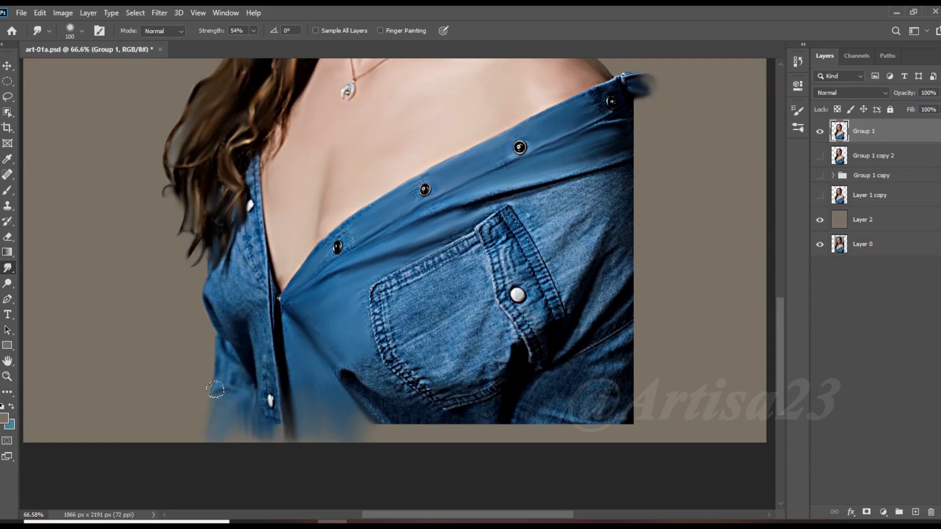
drag(260, 346, 263, 374)
Smooth the denim placket and shirt side below the long hair with a size 50 smudge brush
scroll(254, 227, up, 5)
key(bracketleft)
key(bracketleft)
key(bracketleft)
key(bracketleft)
mouse_move(253, 243)
mouse_down()
mouse_move(252, 302)
mouse_move(273, 349)
mouse_up()
mouse_move(193, 289)
mouse_down()
mouse_move(178, 363)
mouse_move(160, 362)
mouse_up()
scroll(260, 352, down, 4)
scroll(234, 137, up, 4)
mouse_move(321, 128)
mouse_down()
mouse_move(295, 179)
mouse_move(332, 242)
mouse_move(309, 288)
mouse_up()
drag(296, 248, 287, 326)
drag(269, 279, 278, 451)
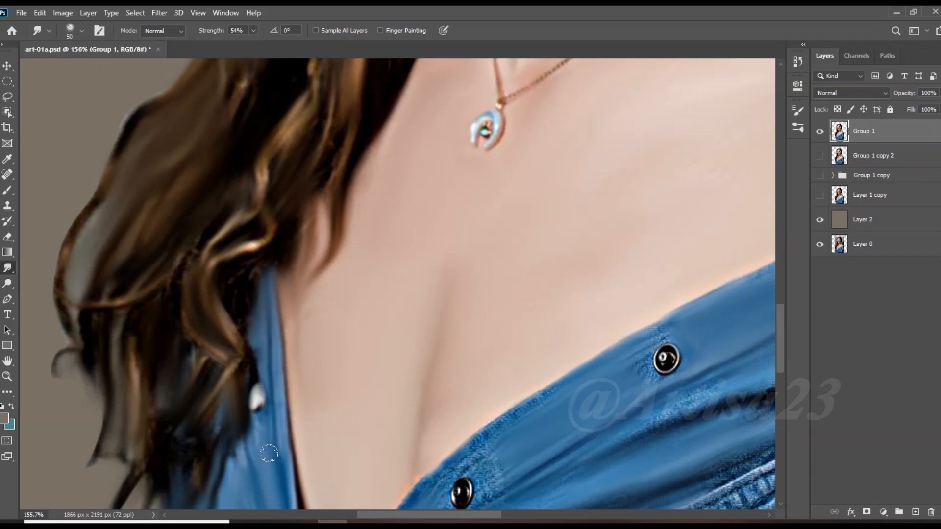
Smooth the remaining denim grain along the collar edge around the buttons with brush size 30 and save the file
scroll(299, 274, down, 3)
scroll(404, 392, up, 4)
key(bracketleft)
key(bracketleft)
key(bracketleft)
key(bracketleft)
drag(464, 274, 335, 368)
mouse_move(415, 342)
mouse_down()
mouse_move(370, 411)
mouse_move(329, 378)
mouse_up()
scroll(251, 281, down, 7)
key(ctrl+s)
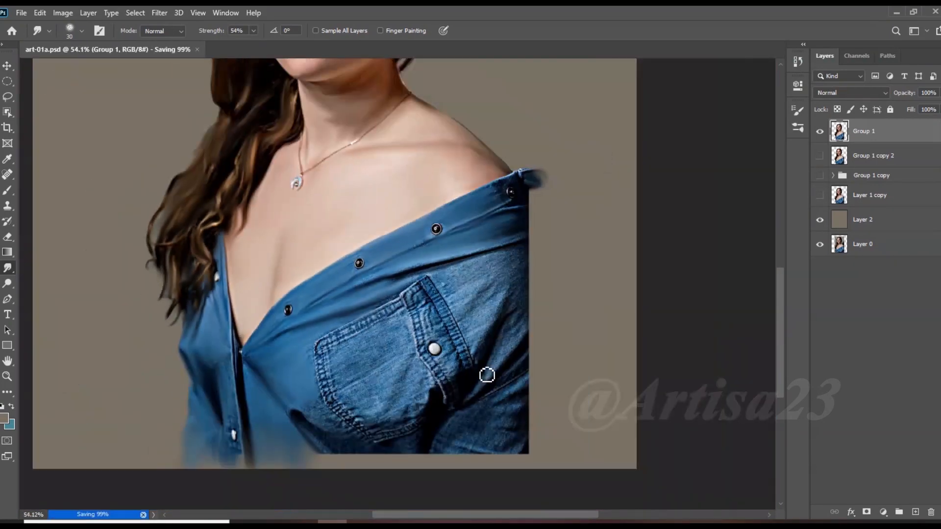
Enlarge the smudge brush and blend the denim folds on the upper sleeve below the off-shoulder collar
scroll(484, 340, up, 4)
key(bracketright)
key(bracketright)
key(bracketright)
key(bracketright)
key(bracketright)
key(bracketright)
key(bracketright)
drag(410, 226, 526, 170)
drag(410, 195, 534, 161)
drag(554, 157, 576, 141)
drag(497, 188, 577, 182)
mouse_move(534, 255)
mouse_down()
mouse_move(581, 223)
mouse_move(521, 260)
mouse_up()
Smudge the sleeve's straight-cut outer edge into a soft curved outline with brush size 100
scroll(534, 245, down, 4)
key(bracketright)
key(bracketright)
key(bracketright)
mouse_move(545, 147)
mouse_down()
mouse_move(556, 182)
mouse_move(556, 373)
mouse_move(564, 299)
mouse_up()
drag(558, 328, 563, 214)
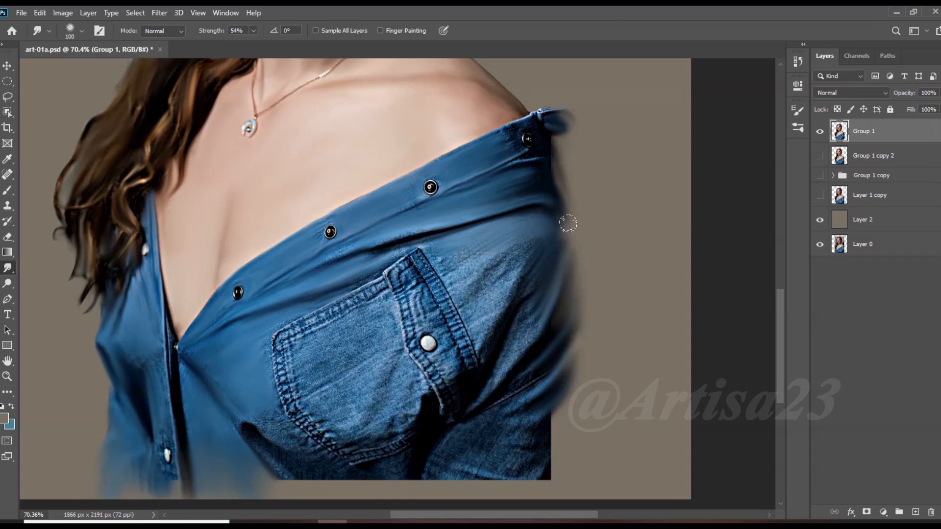
scroll(609, 184, down, 6)
mouse_move(564, 128)
mouse_down()
mouse_move(582, 137)
mouse_move(576, 172)
mouse_up()
Blend the hard lower edge of the shirt and sleeve down to the bottom of the canvas
scroll(605, 221, up, 4)
scroll(574, 181, down, 5)
scroll(569, 279, up, 4)
mouse_move(565, 305)
mouse_down()
mouse_move(559, 340)
mouse_move(421, 336)
mouse_move(393, 354)
mouse_move(350, 333)
mouse_move(505, 344)
mouse_up()
Smudge the denim below the chest pocket and across the pocket's inner fabric into smooth tones
scroll(466, 338, up, 4)
key(bracketleft)
key(bracketleft)
key(bracketleft)
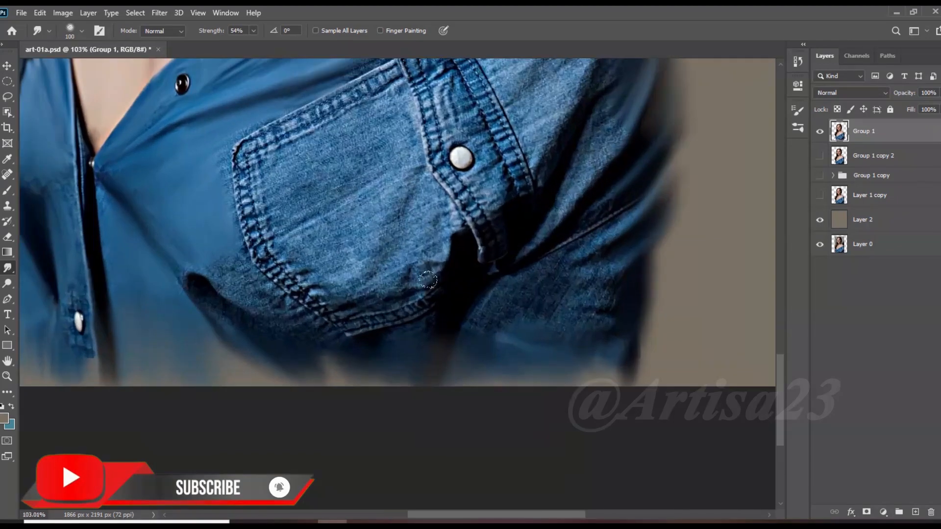
mouse_move(289, 305)
mouse_down()
mouse_move(268, 308)
mouse_move(208, 258)
mouse_up()
mouse_move(350, 279)
mouse_down()
mouse_move(408, 224)
mouse_move(390, 194)
mouse_move(300, 210)
mouse_move(369, 116)
mouse_move(270, 193)
mouse_move(319, 278)
mouse_move(425, 215)
mouse_move(430, 201)
mouse_move(371, 103)
mouse_up()
scroll(319, 83, up, 10)
drag(319, 84, 263, 149)
Reduce the smudge brush and smooth the stitched seam along the chest pocket's upper edge into clean lines
key(bracketleft)
key(bracketleft)
key(bracketleft)
key(bracketleft)
key(bracketleft)
key(bracketleft)
key(bracketleft)
mouse_move(453, 114)
mouse_down()
mouse_move(448, 130)
mouse_move(397, 166)
mouse_move(238, 245)
mouse_up()
drag(338, 223, 139, 311)
drag(401, 185, 338, 218)
drag(230, 245, 147, 282)
drag(453, 103, 80, 296)
Smudge the inner edge of the pocket's side seam below its upper corner with brush size 35
scroll(147, 235, down, 9)
scroll(59, 284, up, 7)
key(bracketright)
key(bracketright)
drag(235, 228, 200, 341)
scroll(248, 292, up, 4)
drag(316, 229, 288, 333)
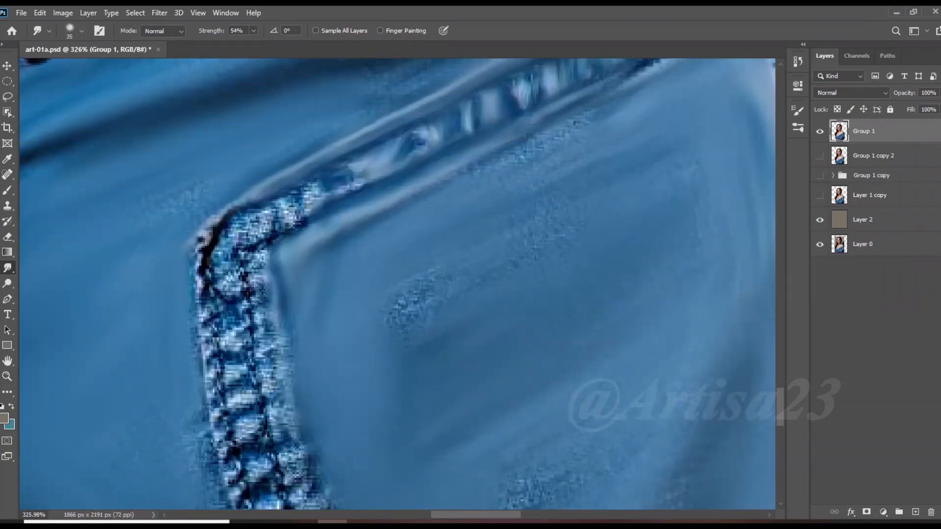
drag(257, 294, 283, 400)
Smooth the stitches and borders of the pocket's side seam down its length with a size 25 smudge brush
scroll(265, 186, down, 6)
scroll(289, 343, up, 5)
key(bracketleft)
key(bracketleft)
drag(268, 345, 308, 380)
drag(290, 407, 361, 462)
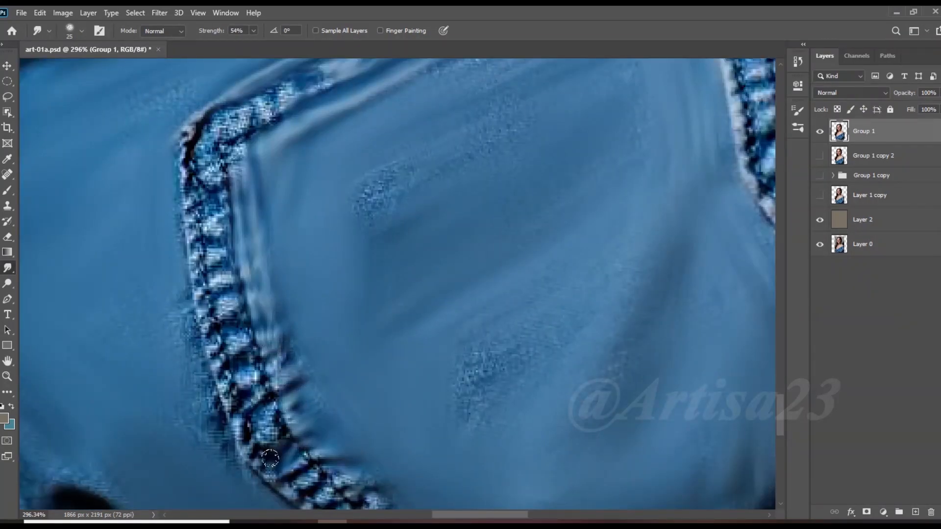
drag(270, 459, 238, 361)
mouse_move(218, 272)
mouse_down()
mouse_move(203, 154)
mouse_move(189, 123)
mouse_move(193, 317)
mouse_move(235, 429)
mouse_up()
Smudge the pocket's lower diagonal seam and blend the leftover grainy patches inside the pocket, enlarging the brush to size 40
key(bracketright)
scroll(232, 101, down, 5)
scroll(295, 357, up, 4)
drag(291, 326, 267, 342)
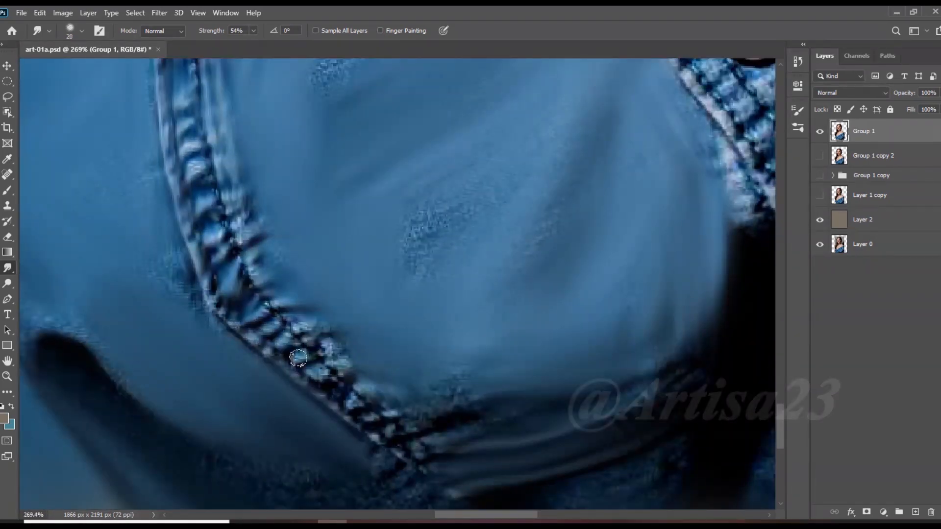
drag(342, 360, 465, 380)
drag(384, 244, 478, 207)
drag(402, 421, 378, 454)
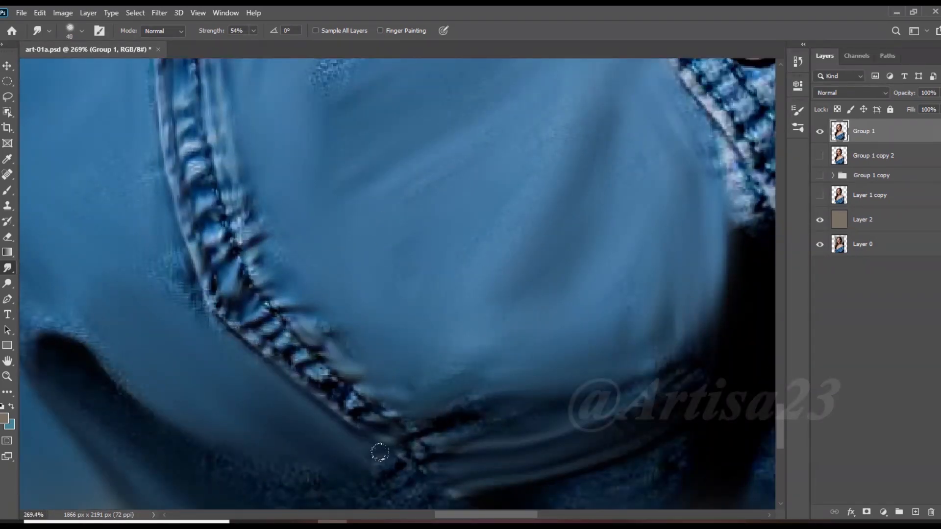
Enlarge the smudge brush and blend the grainy denim beside the chest pocket's lower diagonal seam
scroll(294, 242, down, 7)
key(bracketright)
key(bracketright)
key(bracketright)
key(bracketright)
key(bracketright)
scroll(257, 270, down, 6)
scroll(252, 145, up, 9)
drag(221, 243, 207, 267)
scroll(211, 256, down, 4)
scroll(470, 152, up, 4)
Smudge the remaining grainy fabric and small folds around the chest pocket, adjusting the brush size between strokes
mouse_move(468, 171)
mouse_down()
mouse_move(495, 233)
mouse_move(441, 135)
mouse_up()
mouse_move(512, 193)
mouse_down()
mouse_move(526, 270)
mouse_move(520, 347)
mouse_move(548, 408)
mouse_move(512, 411)
mouse_move(495, 344)
mouse_move(528, 310)
mouse_move(484, 268)
mouse_move(494, 237)
mouse_move(411, 124)
mouse_move(409, 161)
mouse_move(432, 247)
mouse_up()
key(bracketleft)
mouse_move(447, 288)
mouse_down()
mouse_move(469, 296)
mouse_move(524, 383)
mouse_move(495, 441)
mouse_move(435, 330)
mouse_up()
scroll(493, 343, down, 6)
scroll(544, 460, up, 5)
key(bracketright)
scroll(435, 330, down, 8)
scroll(453, 151, up, 10)
Enlarge the smudge brush considerably and soften the shirt's broad folds with long strokes
mouse_move(346, 167)
mouse_down()
mouse_move(399, 250)
mouse_move(416, 299)
mouse_move(471, 361)
mouse_move(469, 402)
mouse_move(486, 446)
mouse_move(323, 161)
mouse_up()
key(bracketright)
key(bracketright)
key(bracketright)
key(bracketright)
key(bracketright)
key(bracketright)
key(bracketright)
mouse_move(387, 137)
mouse_down()
mouse_move(514, 397)
mouse_move(625, 113)
mouse_move(493, 289)
mouse_up()
drag(608, 132, 444, 203)
mouse_move(457, 137)
mouse_down()
mouse_move(330, 111)
mouse_move(215, 123)
mouse_up()
scroll(438, 174, down, 3)
drag(147, 177, 203, 148)
Reduce the smudge brush to size 50 and blend the grainy fabric of the sleeve beside the pocket flap
scroll(204, 148, down, 5)
scroll(384, 173, up, 5)
key(bracketleft)
key(bracketleft)
key(bracketleft)
drag(483, 154, 406, 271)
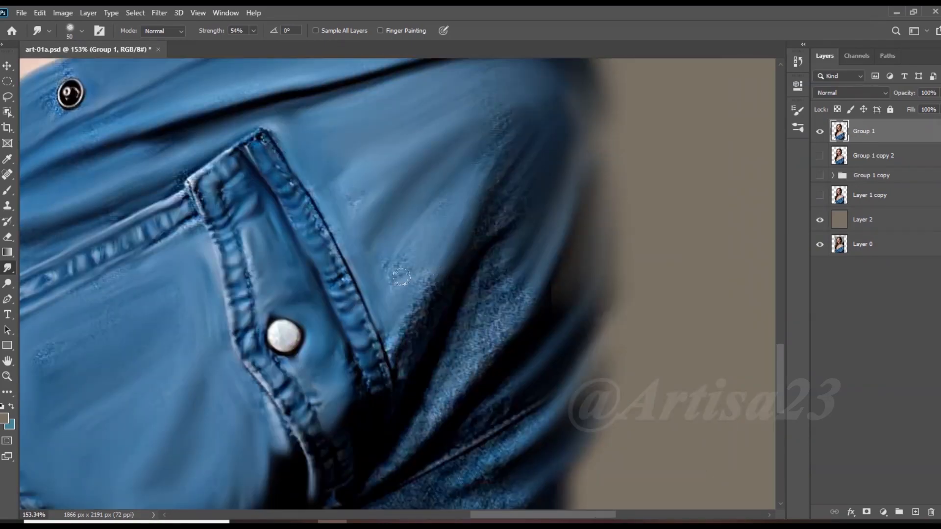
Smudge the dark folds down the sleeve with a larger brush and save the file
scroll(406, 272, down, 3)
key(bracketright)
key(bracketright)
mouse_move(482, 201)
mouse_down()
mouse_move(490, 343)
mouse_move(431, 434)
mouse_move(438, 490)
mouse_up()
scroll(441, 447, down, 3)
scroll(450, 166, up, 6)
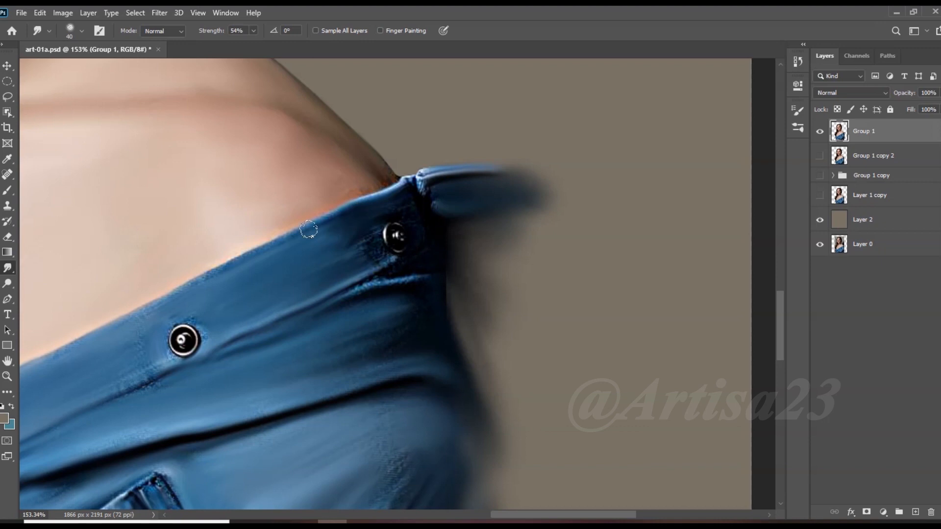
scroll(534, 264, down, 5)
key(ctrl+s)
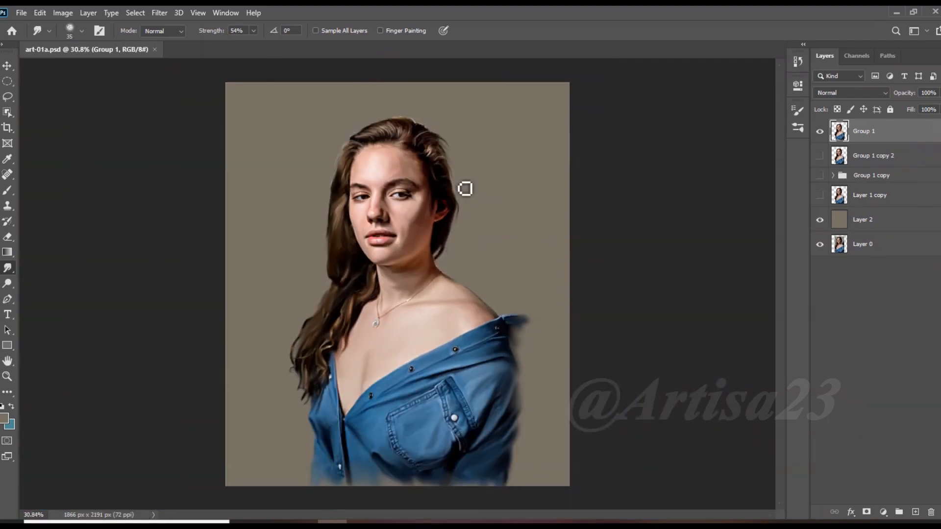
Move Layer 2 directly beneath Group 1 and create an empty layer above it
drag(863, 214, 862, 145)
click(915, 512)
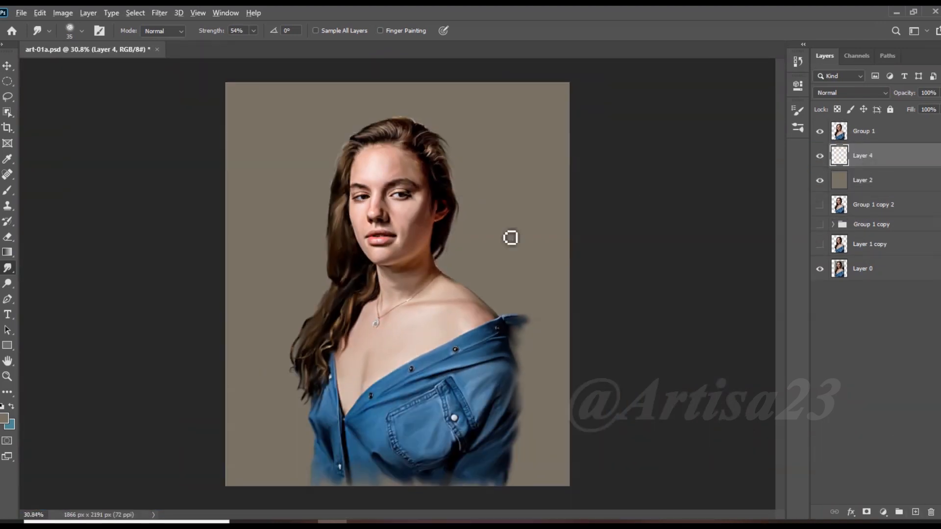
Extend the canvas at the sides and top to 2144 x 2234 px with the Crop tool
scroll(522, 236, up, 1)
scroll(523, 232, down, 2)
key(c)
drag(556, 270, 579, 269)
drag(406, 100, 405, 93)
key(Return)
Fill Layer 2 with the grey-brown foreground colour, reselect Layer 4 and save the file
click(882, 182)
key(alt+BackSpace)
click(891, 157)
key(ctrl+s)
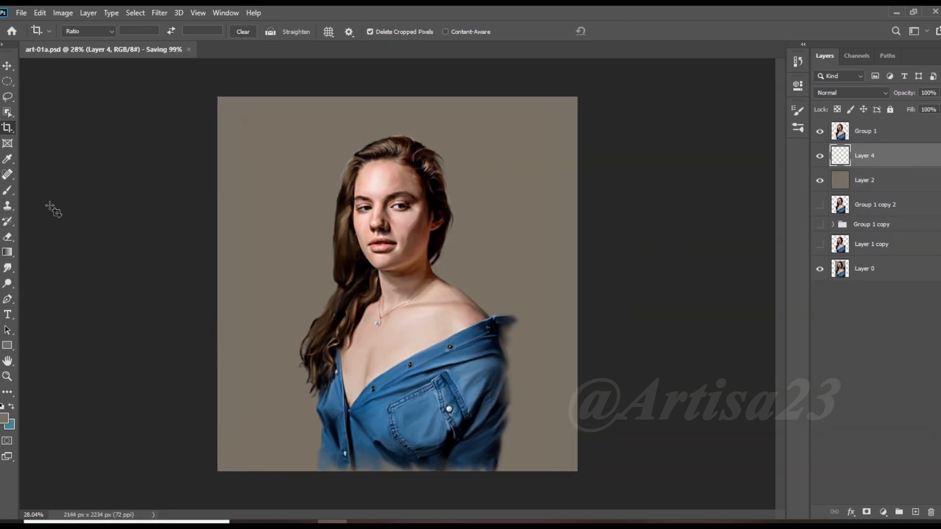
Choose a 300 px textured background paint brush and set its opacity to 66%
key(b)
click(97, 31)
click(638, 106)
scroll(669, 282, down, 5)
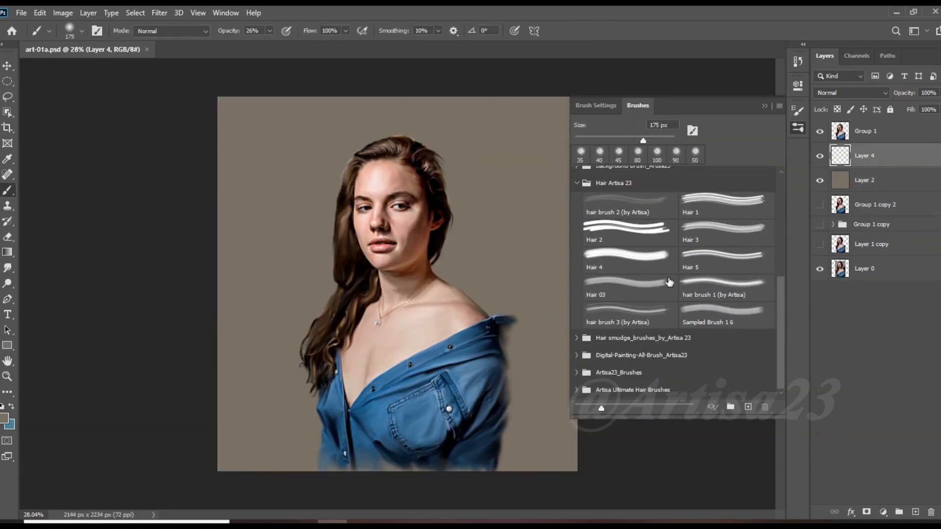
scroll(584, 363, up, 1)
click(578, 212)
click(620, 256)
click(798, 128)
click(270, 31)
click(293, 44)
Pick a light tan foreground colour and paint a textured patch on Layer 4 behind the long-hair side of the head
scroll(408, 228, up, 2)
click(5, 418)
click(156, 177)
click(387, 109)
mouse_move(333, 138)
mouse_down()
mouse_move(275, 181)
mouse_move(279, 119)
mouse_move(249, 182)
mouse_up()
scroll(260, 157, down, 3)
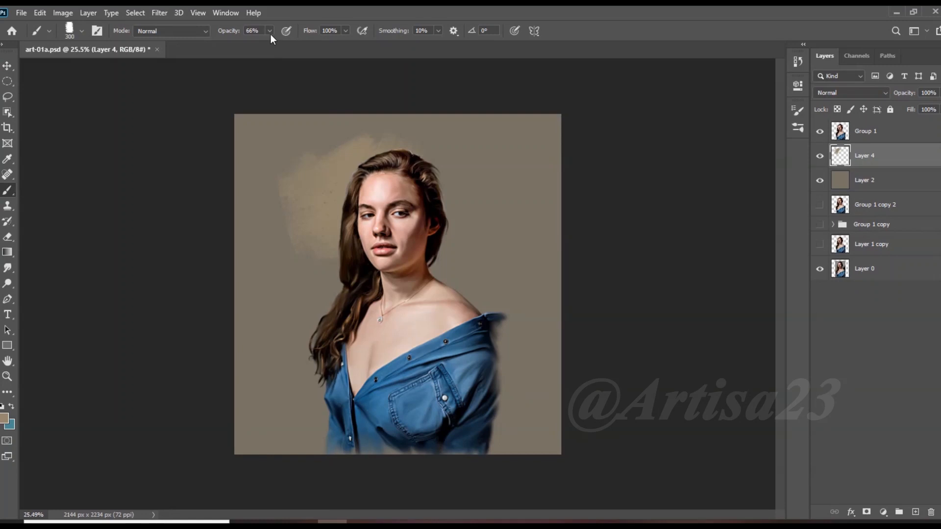
Set the brush opacity to 76% and paint a tan patch beside the hair and a dark blue-grey patch above the bare shoulder
click(270, 31)
drag(270, 44, 275, 44)
scroll(429, 150, up, 2)
mouse_move(450, 131)
mouse_down()
mouse_move(485, 206)
mouse_move(551, 287)
mouse_up()
alt+click(520, 329)
alt+click(464, 243)
drag(464, 244, 549, 220)
Paint sampled grey-brown tones beside the sleeve, across the background's top edge and down the long-hair side
alt+click(481, 262)
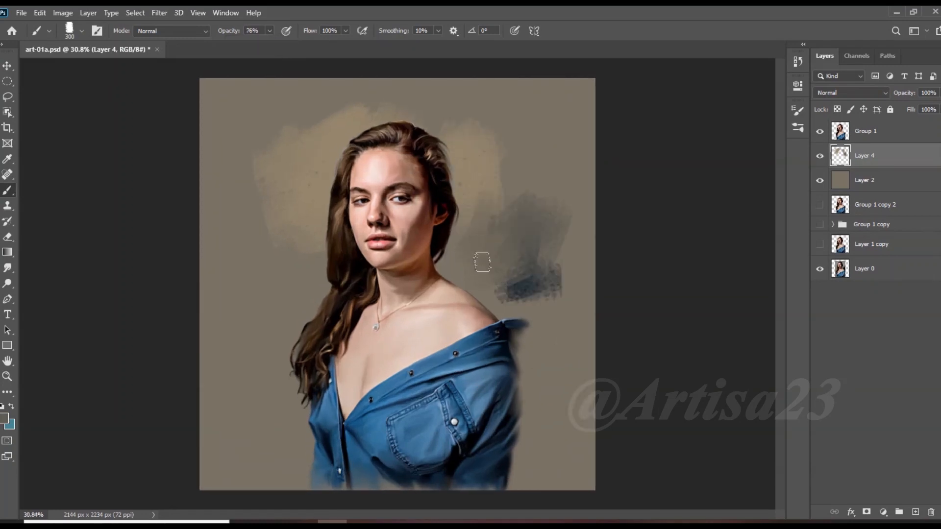
mouse_move(482, 263)
mouse_down()
mouse_move(530, 288)
mouse_move(534, 407)
mouse_up()
mouse_move(287, 422)
mouse_down()
mouse_move(319, 325)
mouse_move(271, 204)
mouse_move(253, 246)
mouse_move(295, 126)
mouse_up()
mouse_move(430, 125)
mouse_down()
mouse_move(314, 103)
mouse_move(267, 93)
mouse_up()
alt+click(287, 146)
drag(287, 146, 278, 253)
alt+click(278, 252)
mouse_move(277, 253)
mouse_down()
mouse_move(218, 307)
mouse_move(260, 451)
mouse_move(296, 466)
mouse_up()
Sample a dark shirt shade and paint darker tones over the lower background beneath the long hair
alt+click(511, 338)
mouse_move(292, 360)
mouse_down()
mouse_move(250, 412)
mouse_move(282, 397)
mouse_move(259, 431)
mouse_up()
alt+click(276, 355)
alt+click(248, 377)
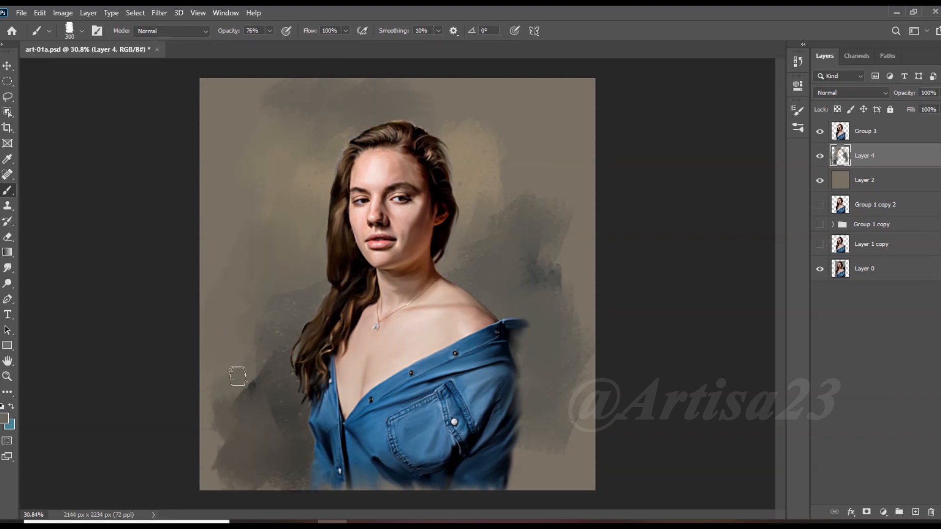
mouse_move(248, 378)
mouse_down()
mouse_move(250, 433)
mouse_move(231, 470)
mouse_up()
Paint sampled dark grey tones beside the sleeve and carry them up the background's right side to the upper corner
alt+click(517, 335)
mouse_move(527, 343)
mouse_down()
mouse_move(510, 365)
mouse_move(535, 392)
mouse_move(517, 472)
mouse_move(497, 456)
mouse_move(540, 422)
mouse_move(558, 426)
mouse_move(558, 372)
mouse_up()
alt+click(502, 454)
alt+click(558, 428)
alt+click(555, 340)
mouse_move(555, 340)
mouse_down()
mouse_move(568, 201)
mouse_move(548, 197)
mouse_up()
alt+click(555, 282)
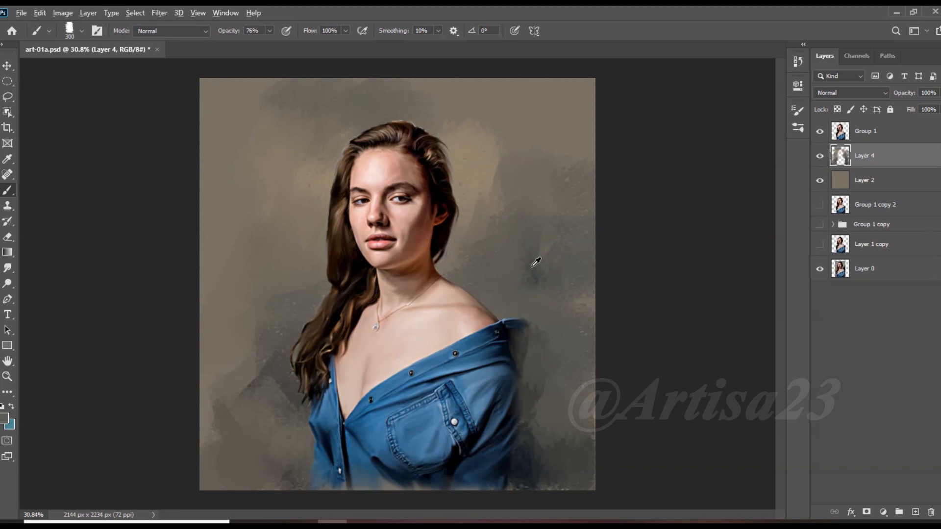
drag(558, 129, 550, 143)
Sample the shirt's blue and paint a soft blue patch in the background at upper right of the head
alt+click(484, 348)
drag(495, 159, 522, 194)
alt+click(508, 149)
mouse_move(509, 148)
mouse_down()
mouse_move(487, 204)
mouse_move(518, 144)
mouse_up()
Reduce the brush to 250 px, blend sampled tan-grey tones above the head and paint a soft blue patch beside the long hair
alt+click(467, 153)
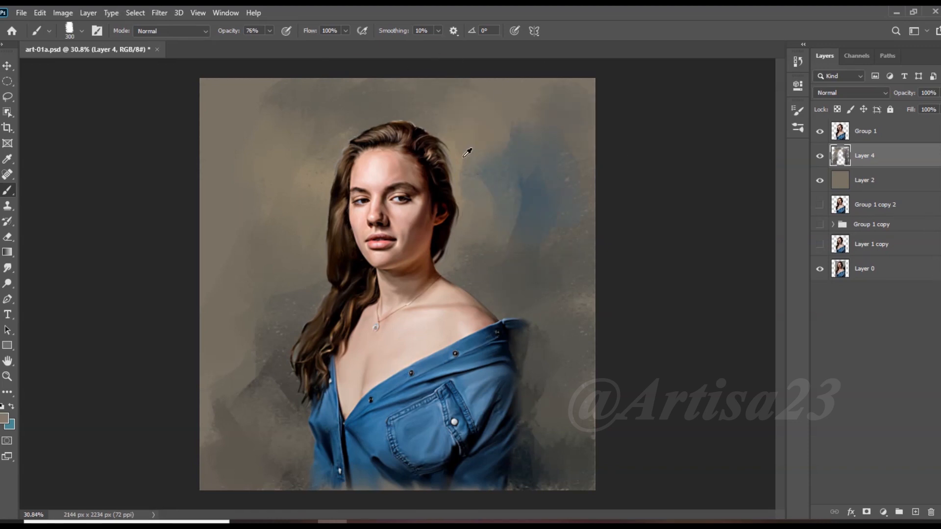
key([)
drag(408, 103, 352, 137)
alt+click(381, 115)
drag(379, 86, 418, 100)
drag(334, 91, 360, 98)
drag(223, 98, 259, 118)
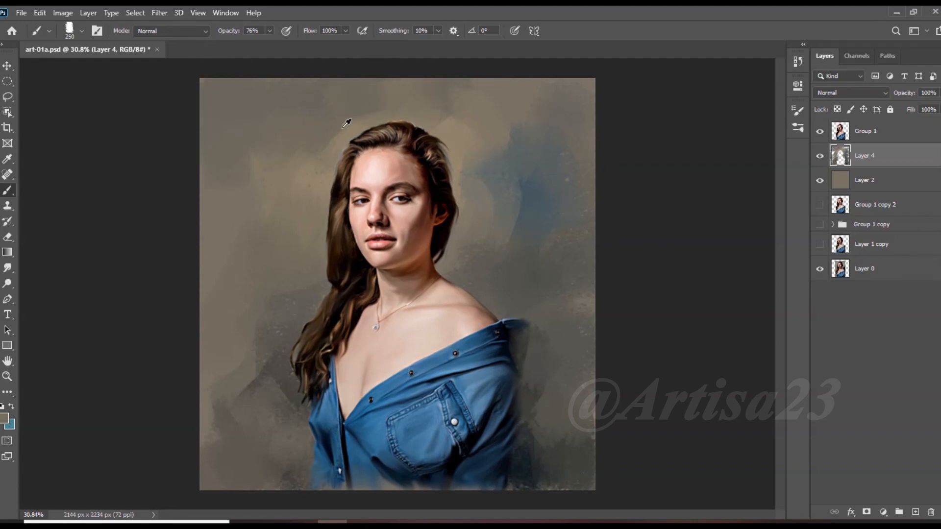
alt+click(264, 271)
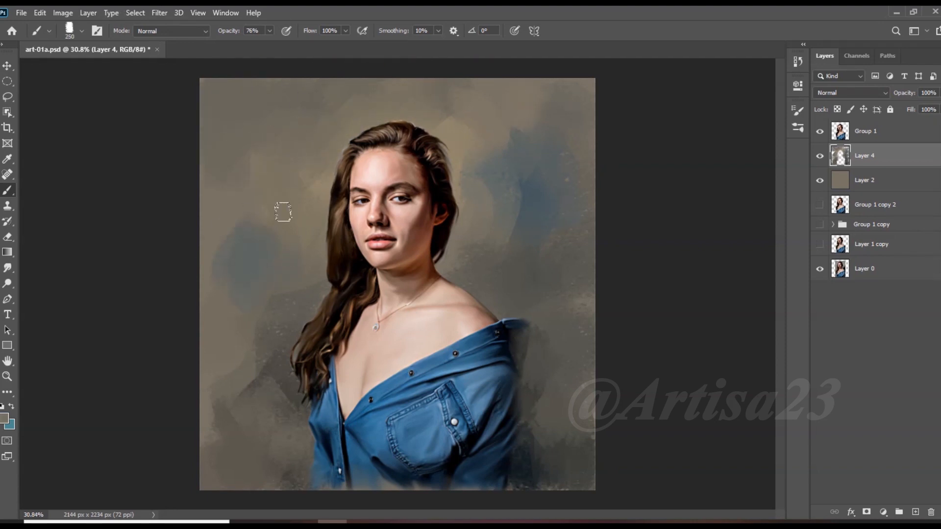
Paint sampled dark grey tones over the lower background beside the sleeve, down to the bottom edge
alt+click(541, 443)
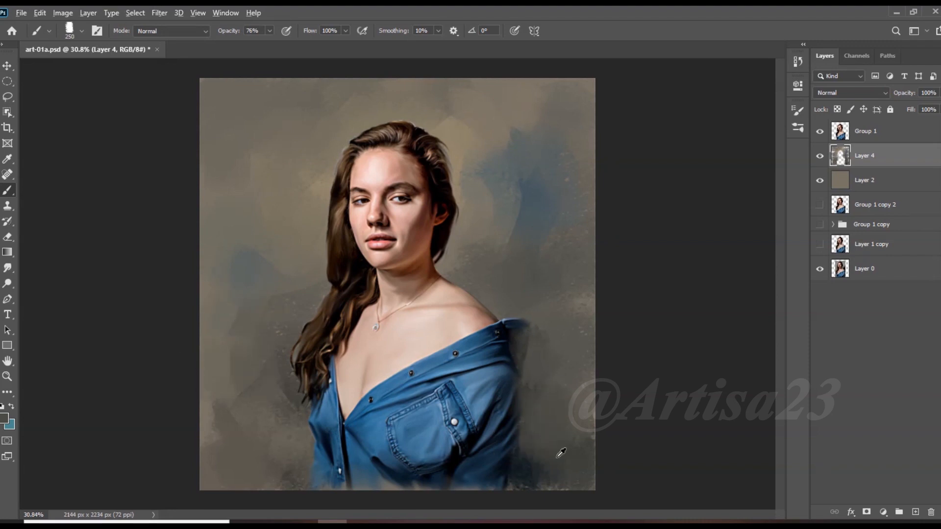
mouse_move(531, 441)
mouse_down()
mouse_move(555, 403)
mouse_move(584, 413)
mouse_up()
alt+click(531, 468)
drag(583, 473, 520, 491)
Darken the lower background beside the shirt front and under the long hair with repeatedly sampled dark tones
mouse_move(318, 479)
mouse_down()
mouse_move(289, 460)
mouse_move(281, 441)
mouse_move(297, 441)
mouse_up()
alt+click(291, 451)
alt+click(284, 444)
drag(271, 380, 273, 406)
mouse_move(266, 442)
mouse_down()
mouse_move(213, 484)
mouse_move(203, 373)
mouse_move(260, 407)
mouse_up()
alt+click(237, 450)
alt+click(233, 418)
scroll(460, 101, down, 3)
alt+click(273, 178)
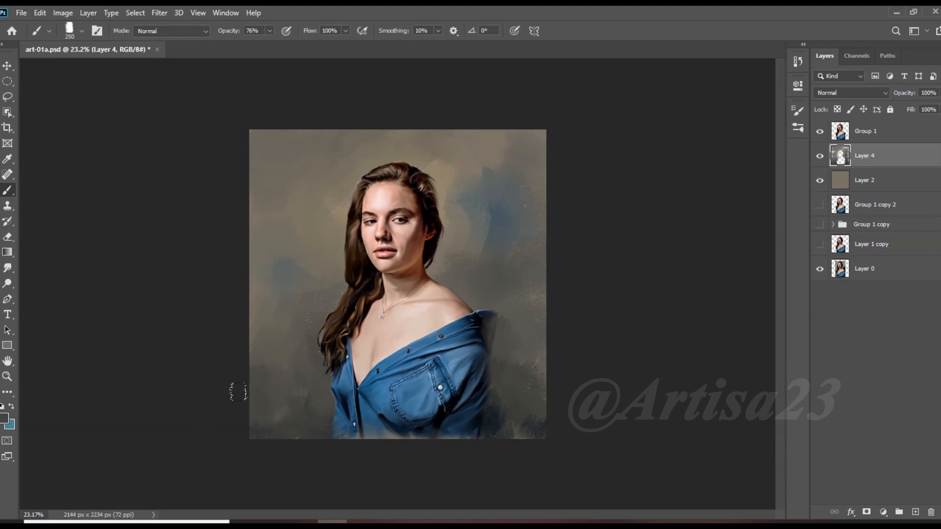
Enlarge the canvas to 2304 x 2401 px and paint matching background tones over the new margins
scroll(510, 280, up, 1)
scroll(539, 371, down, 3)
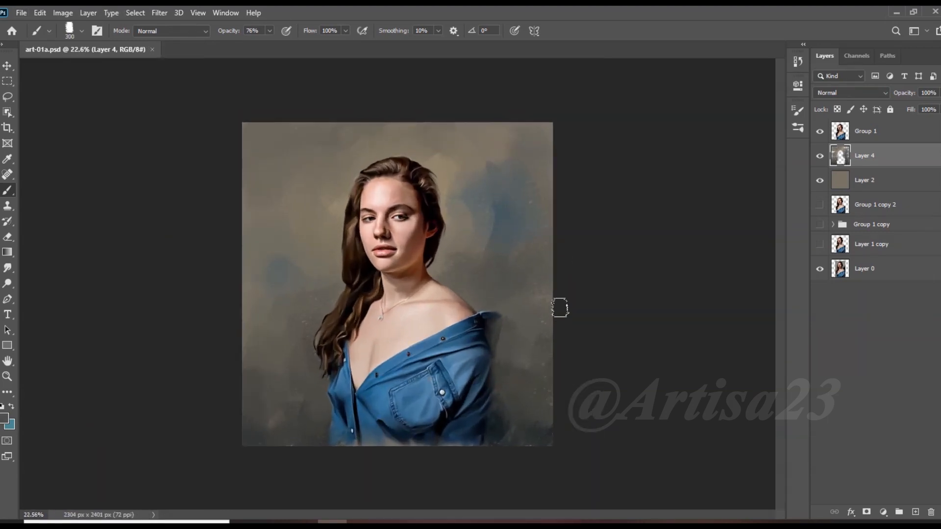
scroll(558, 307, up, 1)
scroll(535, 345, down, 1)
scroll(361, 443, up, 1)
scroll(362, 444, down, 1)
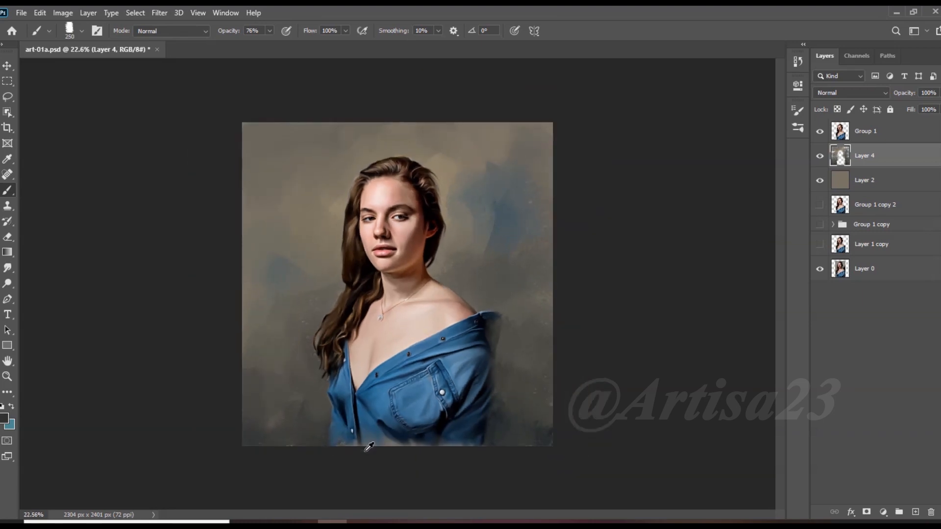
Select Group 1 and smudge the shirt's faded lower edge with a size 125 brush
click(862, 132)
click(7, 268)
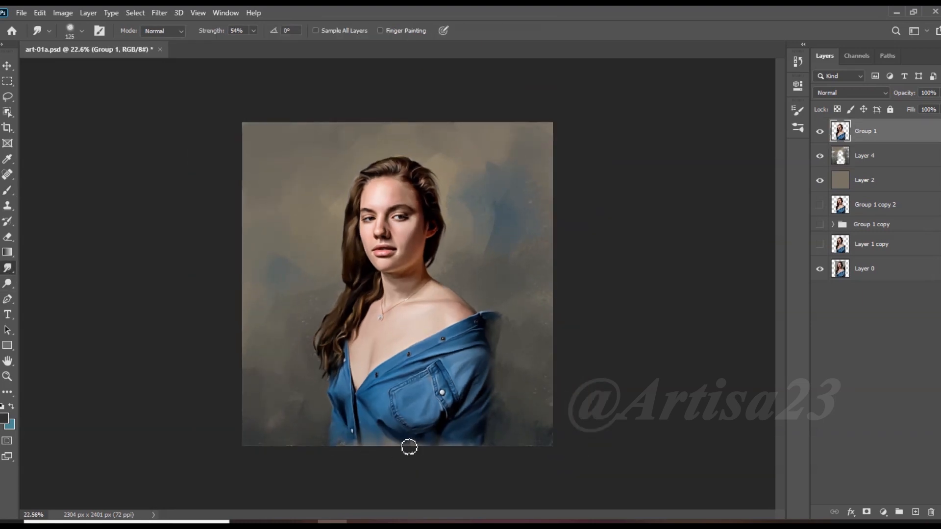
scroll(409, 447, up, 3)
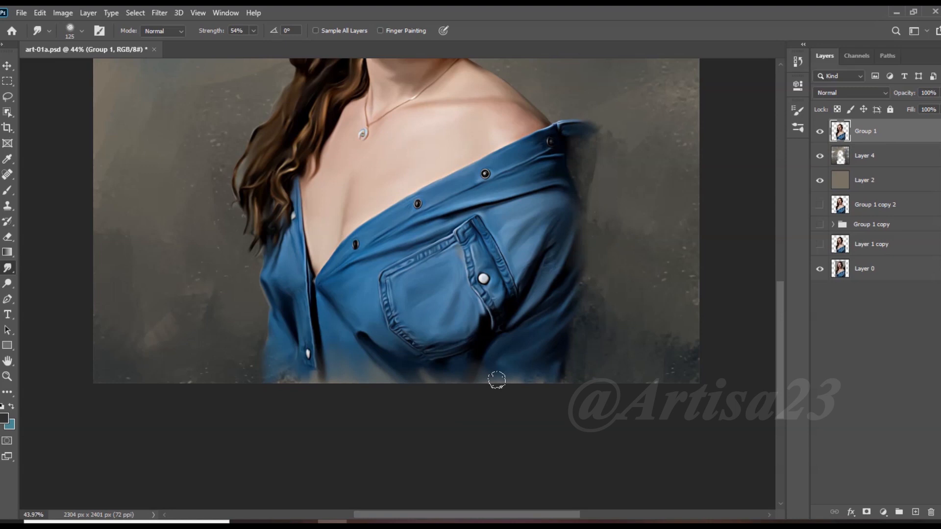
scroll(604, 172, up, 2)
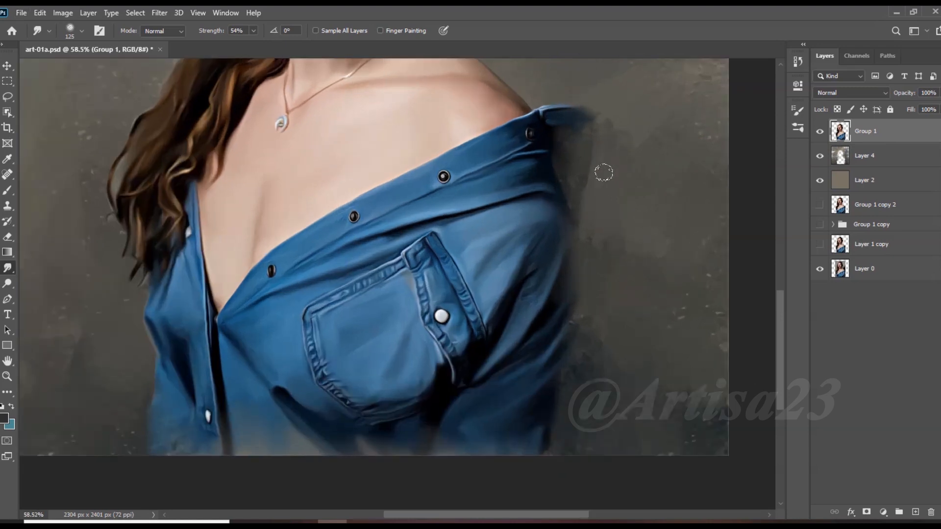
Smudge the Layer 4 background around the outer sleeve so it blends into the shirt's soft edge
click(882, 159)
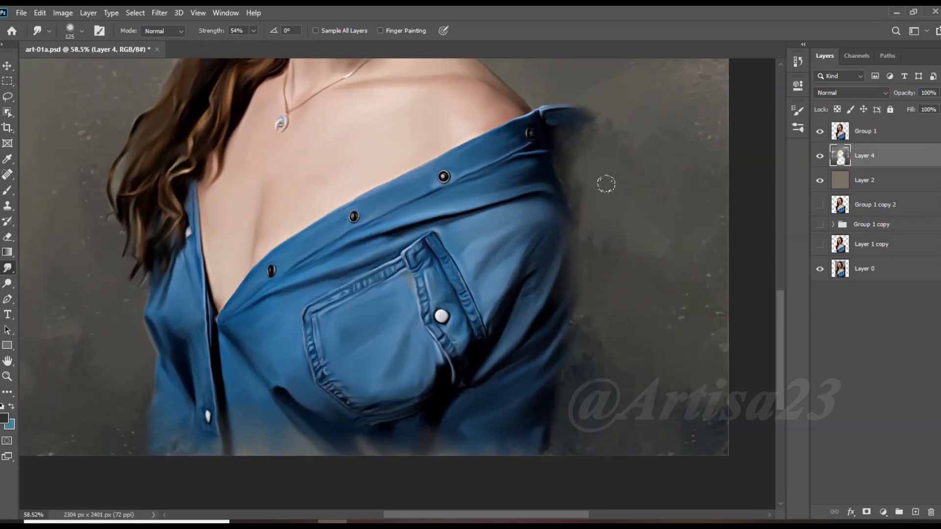
key(alt+bracketright)
key(alt+bracketleft)
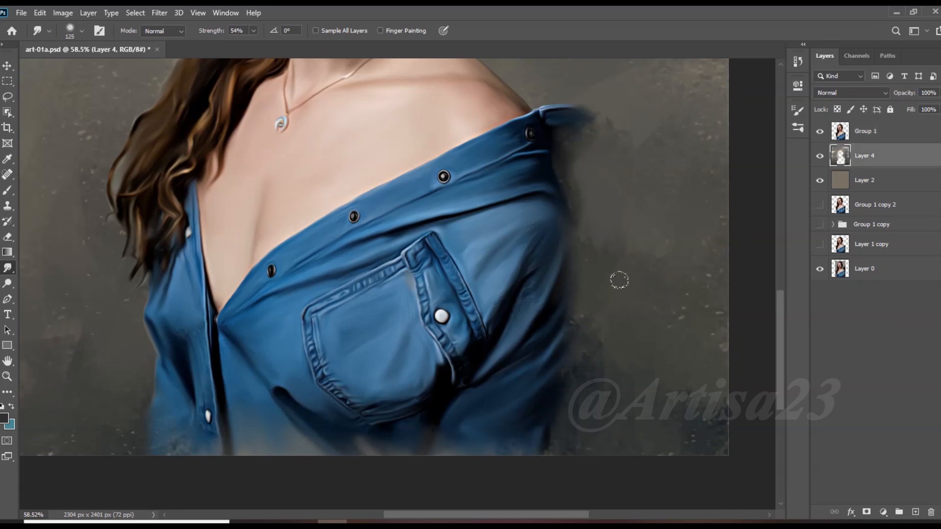
Smudge the shirt's lower side and bottom edge on Group 1, and blend Layer 4 behind it with a size 200 brush
scroll(553, 430, down, 3)
key(alt+bracketright)
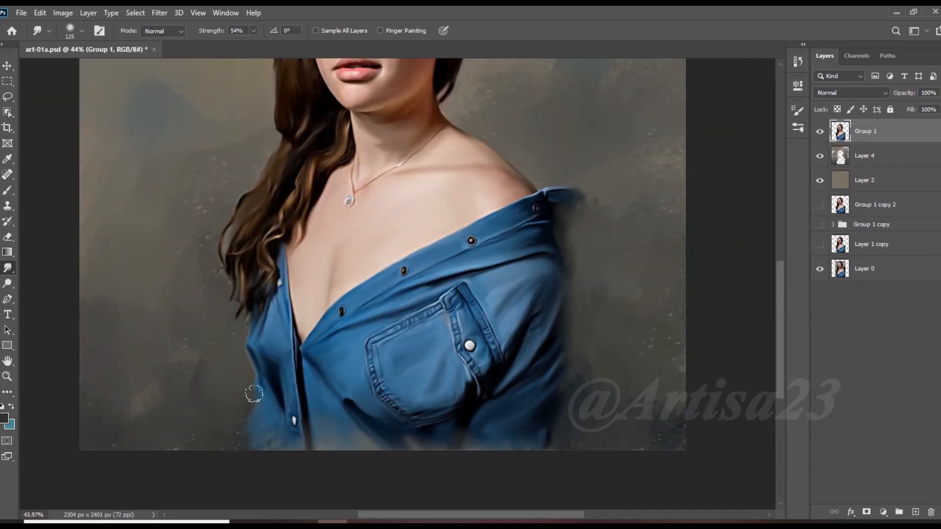
key(alt+bracketleft)
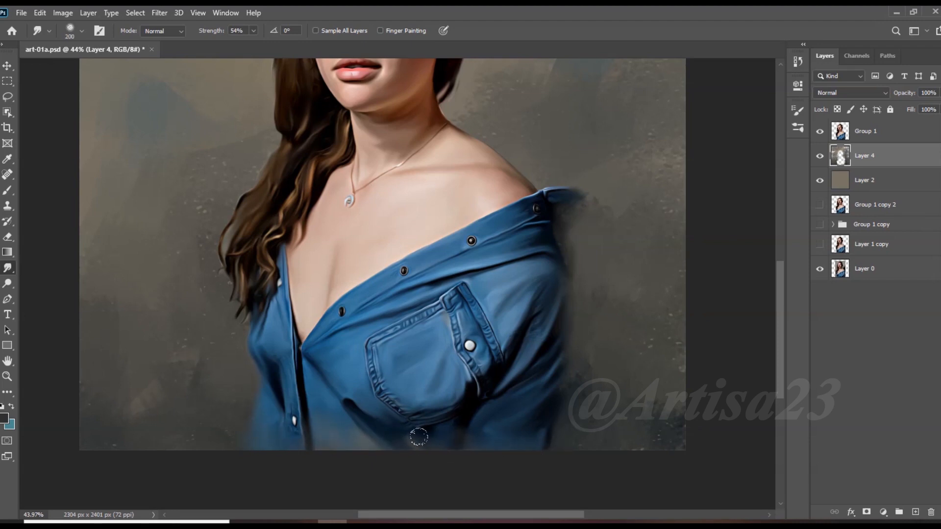
Smudge the Layer 4 background around the head and hair with the size 200 brush, and save the file
scroll(419, 438, down, 2)
scroll(472, 242, up, 1)
scroll(441, 105, down, 1)
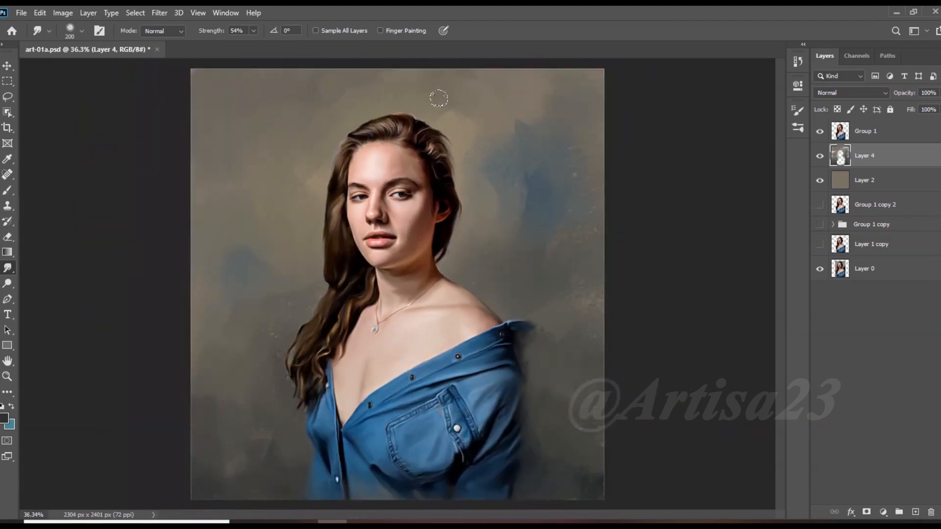
scroll(343, 162, up, 2)
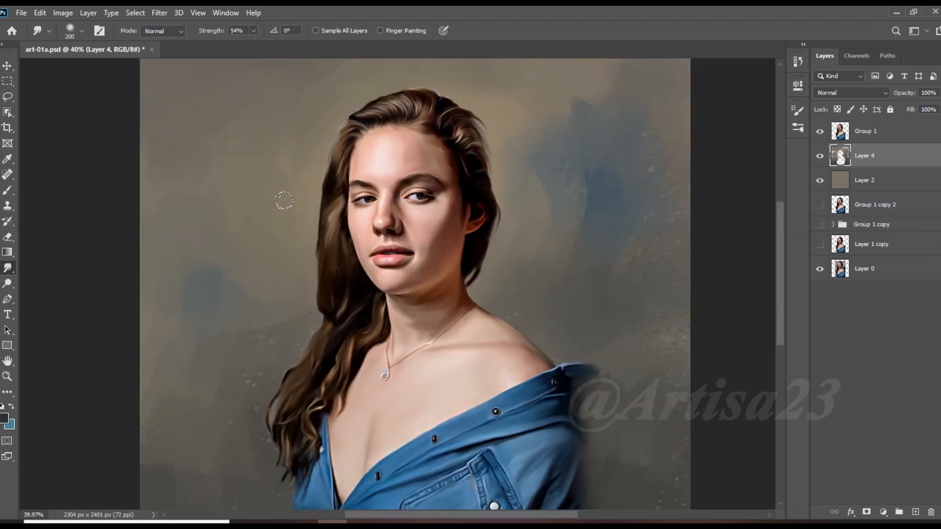
scroll(298, 333, down, 2)
scroll(291, 287, down, 1)
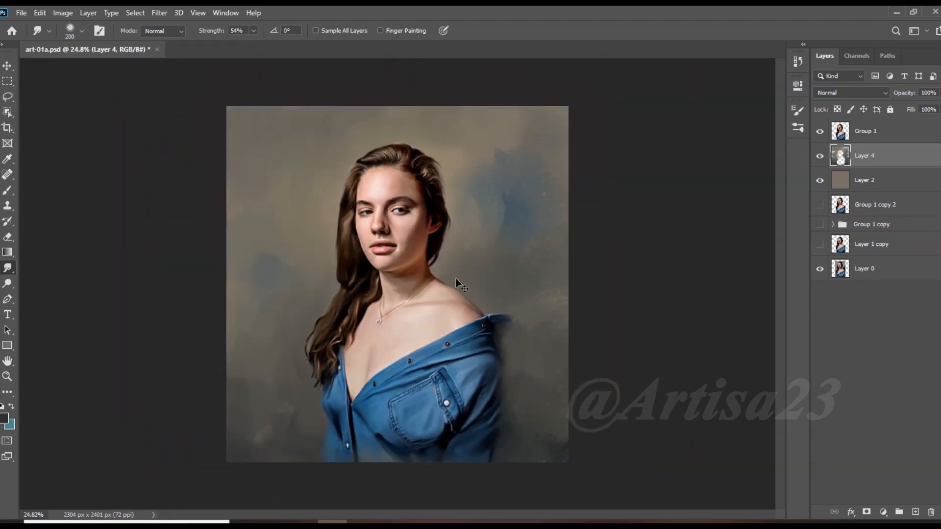
scroll(456, 279, up, 3)
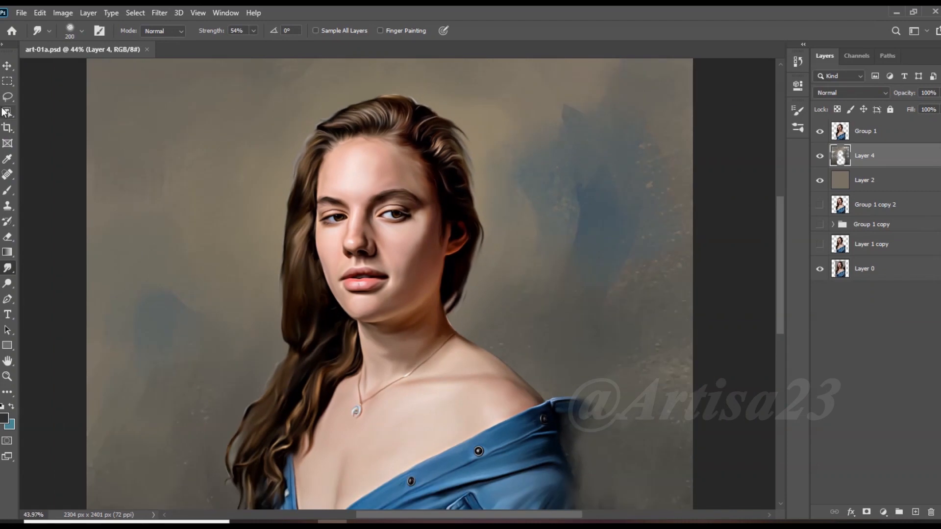
Select Group 1 and start a pen path around the nose, above the eyebrow and down the shaded cheek
click(7, 66)
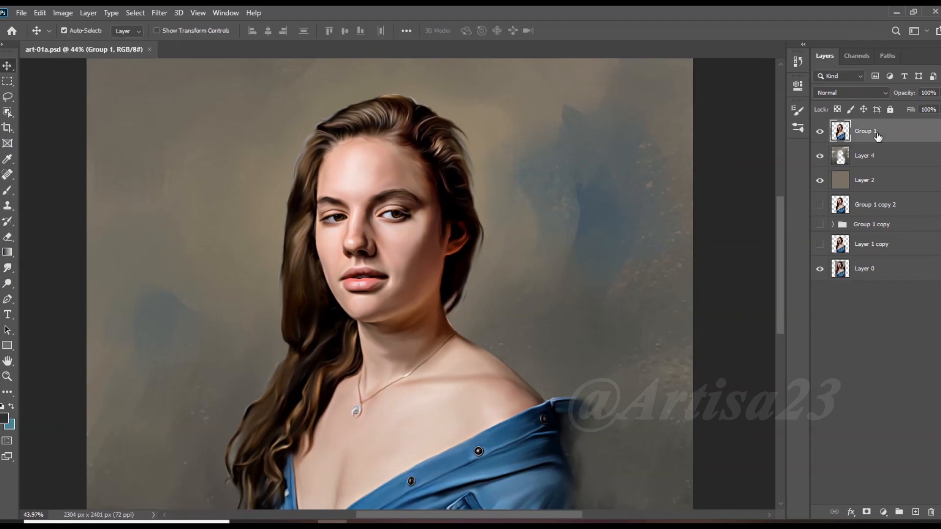
click(882, 134)
scroll(421, 164, up, 3)
scroll(362, 225, up, 2)
click(9, 299)
scroll(385, 231, up, 2)
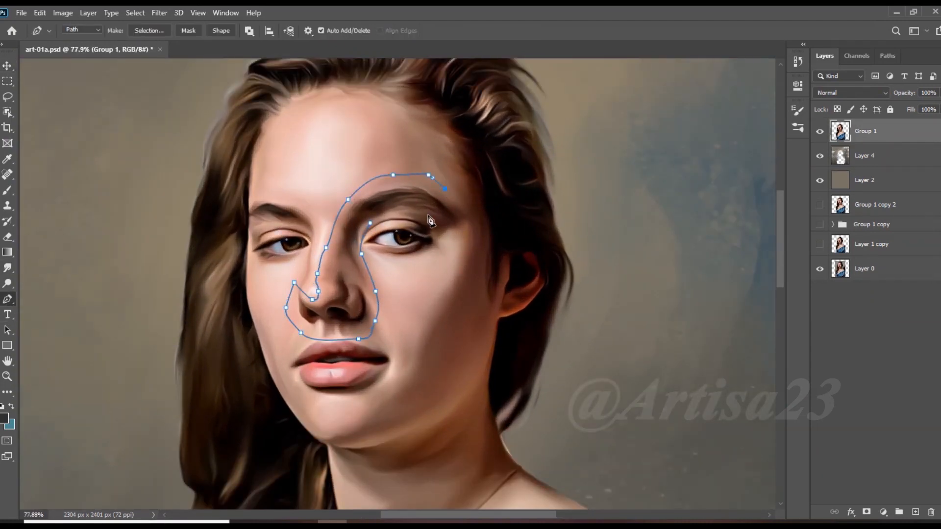
scroll(430, 221, down, 2)
drag(465, 215, 470, 236)
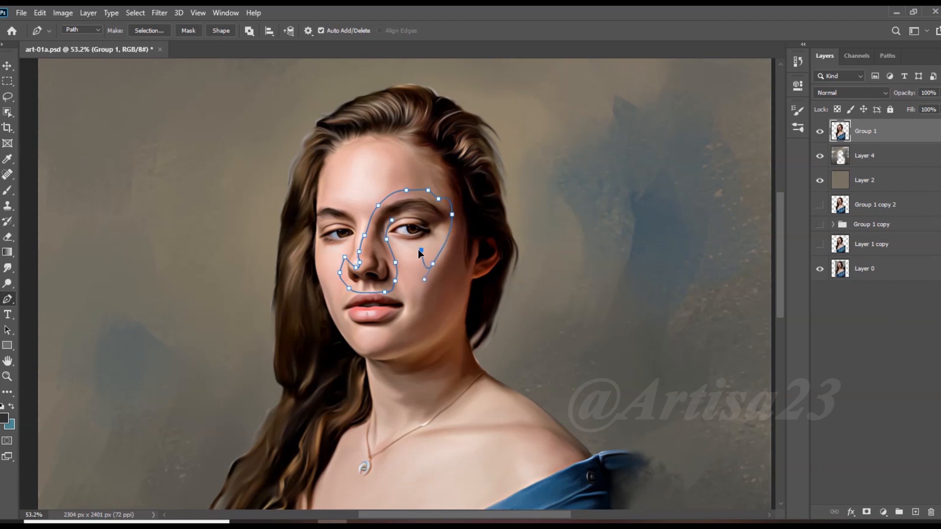
Close the path, convert it to a selection and copy that face area to a new layer
click(392, 220)
right_click(413, 201)
click(452, 252)
click(539, 142)
key(ctrl+j)
scroll(425, 251, up, 2)
Brighten Layer 5 with a Curves adjustment and shift its Color Balance slightly toward magenta
click(62, 13)
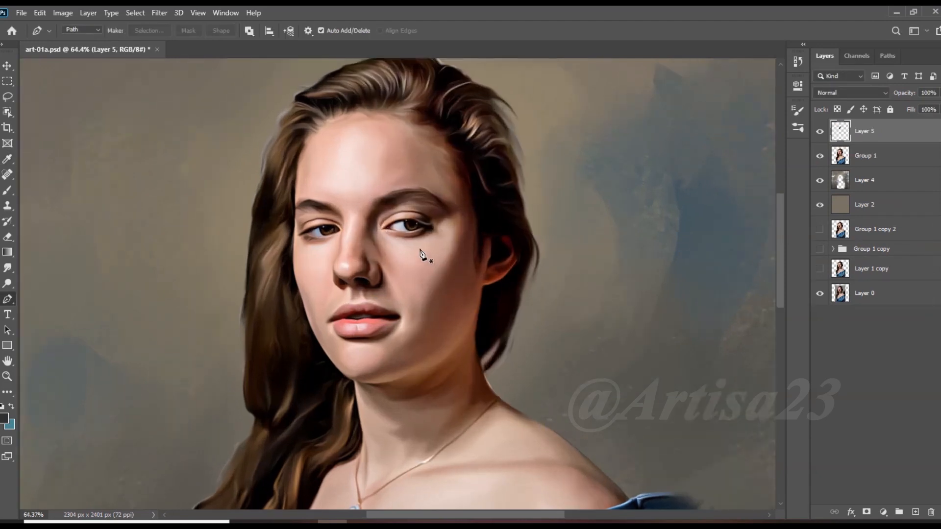
mouse_move(84, 46)
click(195, 67)
drag(640, 236, 635, 220)
click(880, 124)
click(63, 13)
click(251, 74)
drag(691, 168, 685, 167)
click(827, 127)
Brighten Layer 5 further with a second Curves adjustment and apply Color Balance again
click(63, 14)
mouse_move(79, 42)
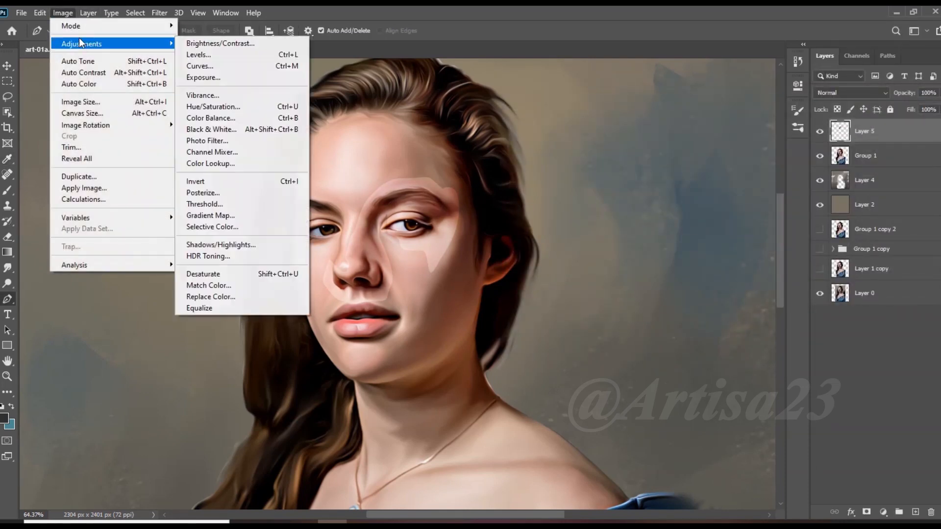
click(219, 67)
drag(641, 236, 644, 225)
click(880, 123)
click(63, 13)
mouse_move(81, 44)
click(210, 117)
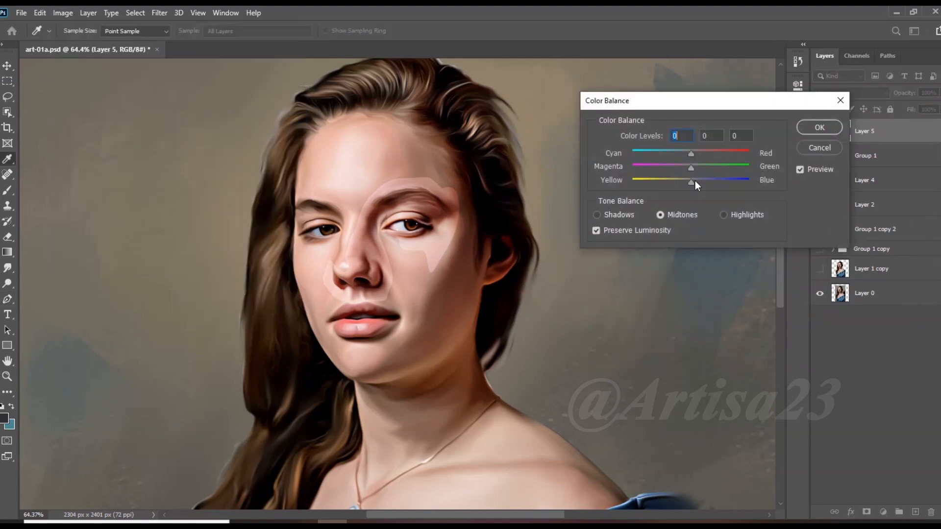
click(812, 128)
Erase the hard edges of the brightened face patch on Layer 5 with a soft eraser at 45% opacity, comparing with the layer hidden
scroll(427, 174, up, 3)
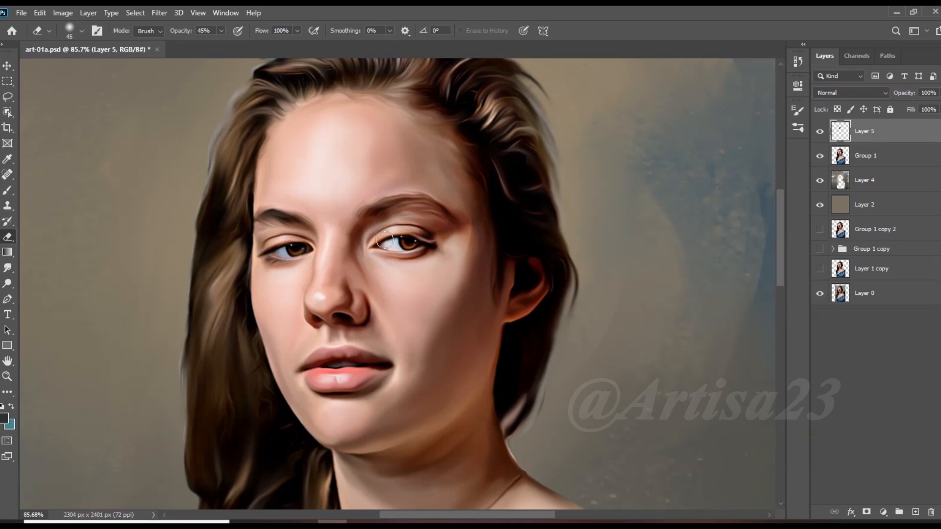
scroll(443, 276, down, 3)
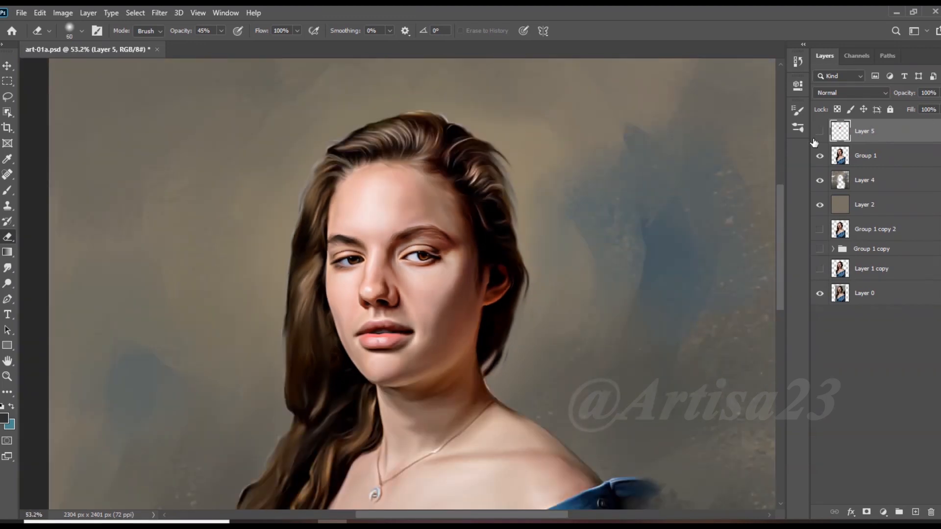
scroll(361, 235, up, 3)
scroll(413, 335, down, 4)
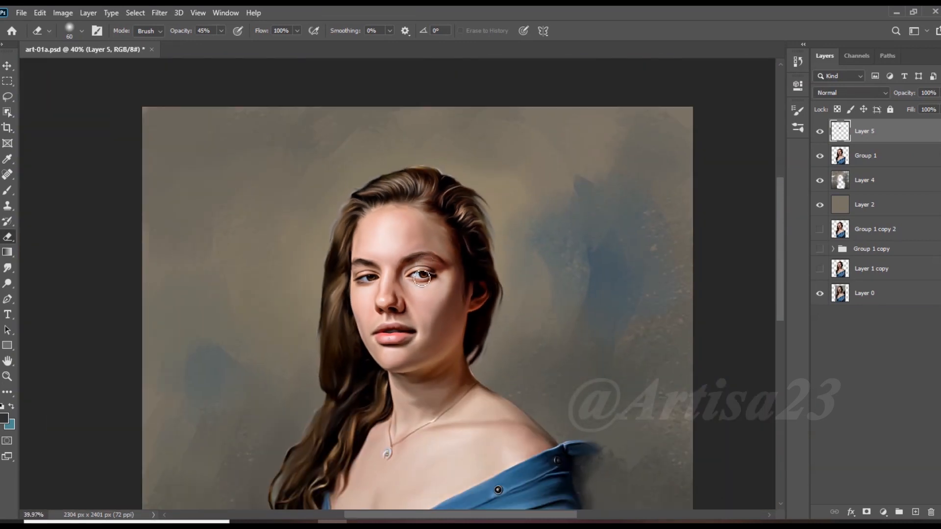
scroll(396, 173, up, 2)
scroll(396, 173, up, 1)
scroll(392, 242, down, 2)
Merge Layer 5 and Group 1 into one layer named Group 1, and save the file
double_click(872, 155)
shift+click(893, 136)
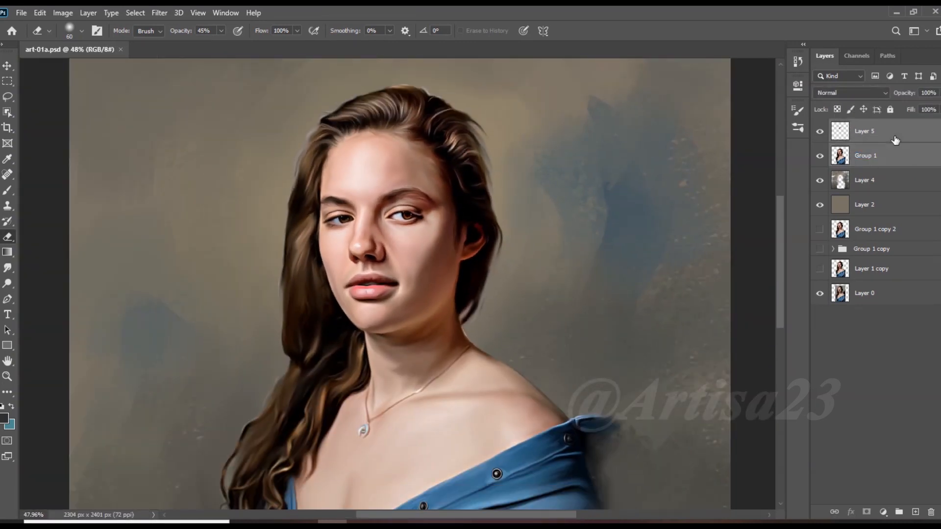
key(ctrl+e)
key(Return)
scroll(464, 191, down, 2)
key(ctrl+s)
scroll(425, 231, up, 4)
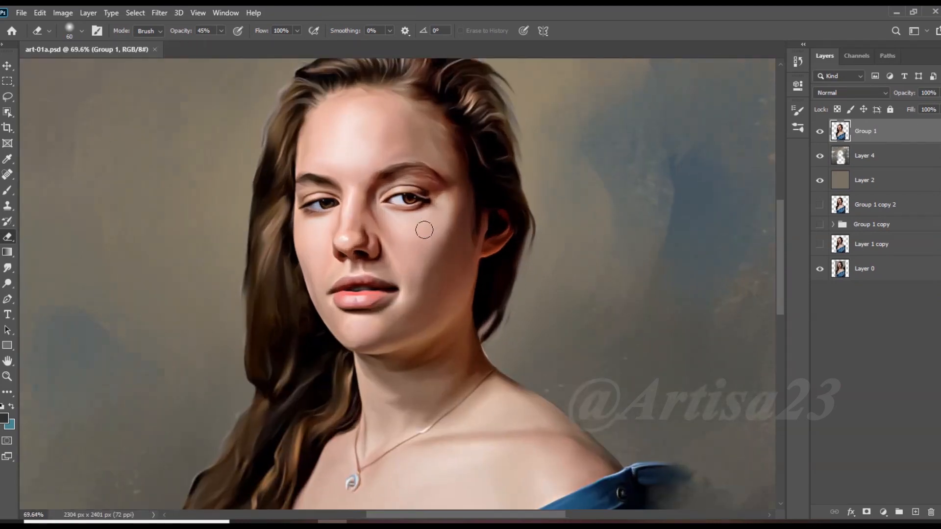
Examine the merged portrait up close and as a whole
scroll(424, 232, down, 2)
scroll(426, 235, down, 2)
scroll(420, 151, up, 2)
scroll(422, 153, down, 2)
scroll(422, 153, up, 1)
scroll(458, 419, down, 1)
scroll(418, 240, up, 3)
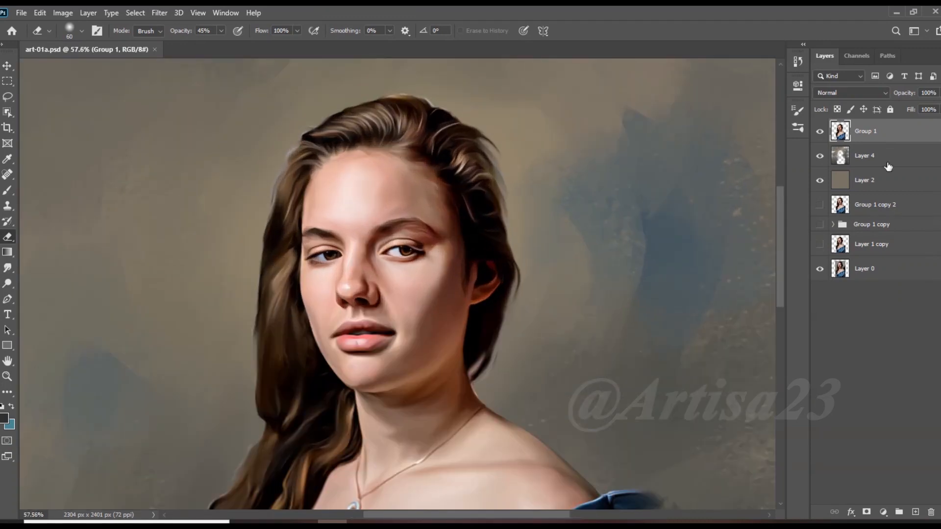
scroll(481, 139, down, 2)
scroll(445, 191, up, 2)
scroll(445, 191, down, 4)
scroll(500, 263, up, 1)
Add a new layer named Line on top and set up a soft round brush at 34% opacity
click(916, 511)
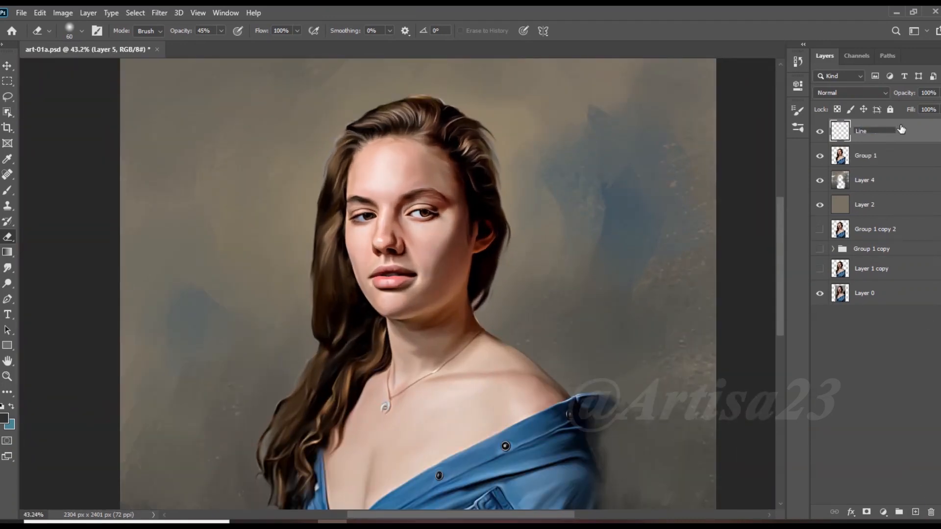
key(Return)
scroll(396, 217, up, 8)
click(8, 191)
click(98, 32)
click(638, 106)
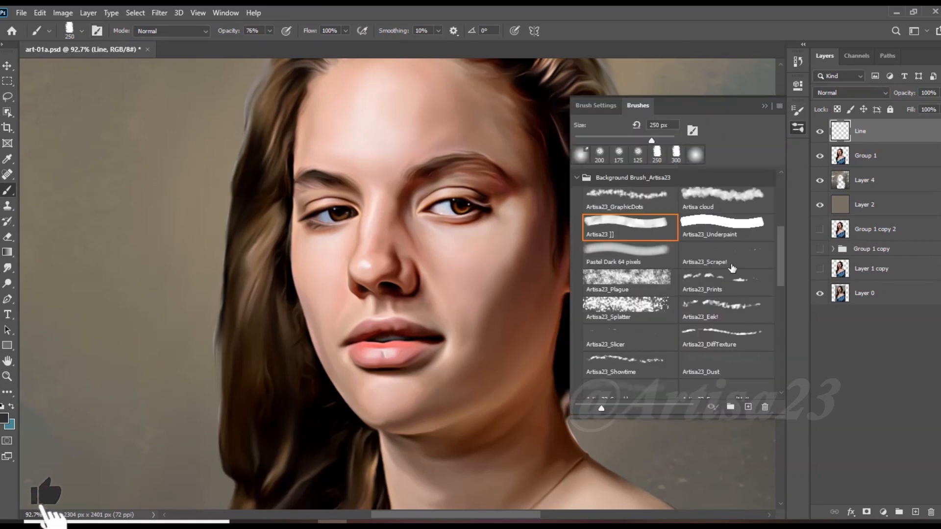
scroll(632, 201, up, 5)
click(620, 198)
click(765, 106)
click(270, 31)
drag(271, 44, 246, 44)
Shrink the brush, sample a lip color and paint along the upper lip on the Line layer
scroll(410, 353, up, 8)
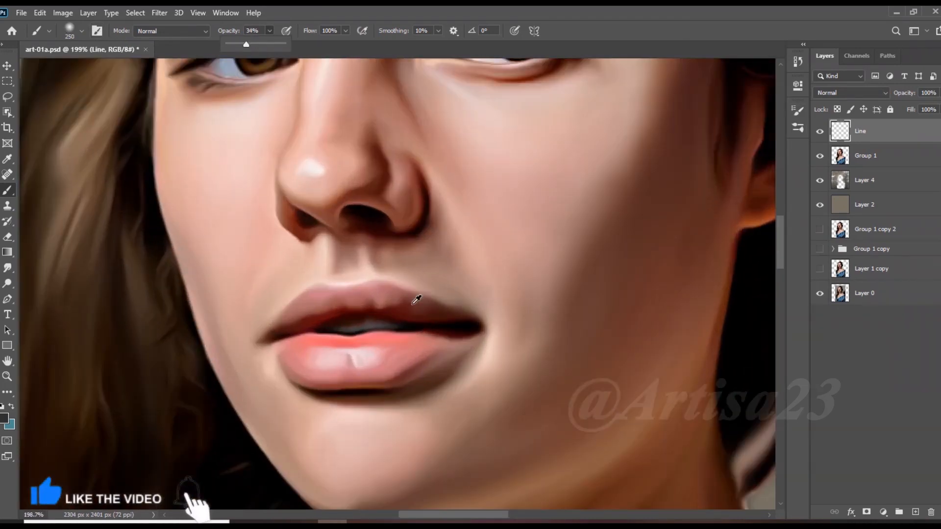
key(bracketleft)
key(bracketleft)
key(bracketleft)
key(bracketleft)
key(bracketleft)
key(bracketleft)
key(bracketleft)
key(bracketleft)
scroll(434, 307, up, 4)
alt+click(397, 291)
mouse_move(403, 291)
mouse_down()
mouse_move(285, 282)
mouse_move(222, 337)
mouse_up()
Paint along the lower lip's contour with sampled dark red and sample the coral tone below the mouth opening
scroll(347, 312, down, 6)
scroll(323, 335, up, 7)
alt+click(244, 338)
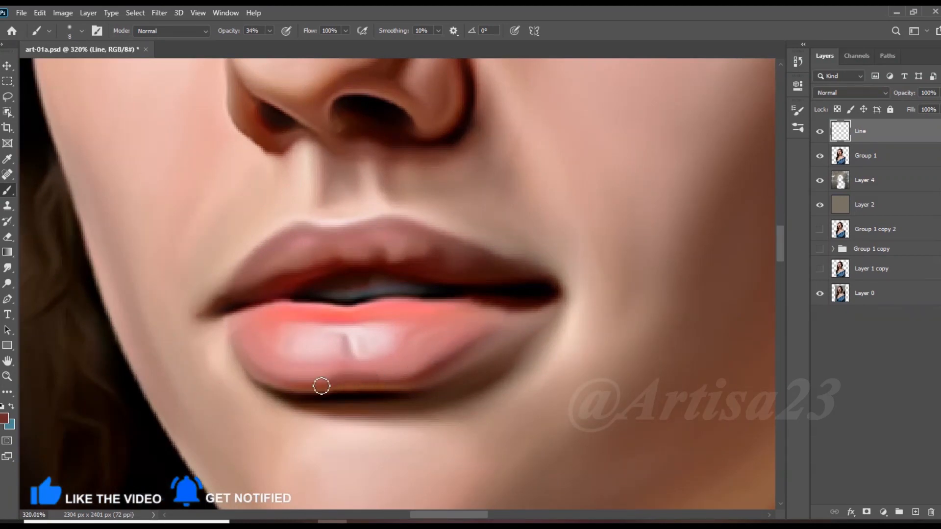
drag(321, 386, 232, 317)
drag(524, 315, 469, 359)
alt+click(382, 308)
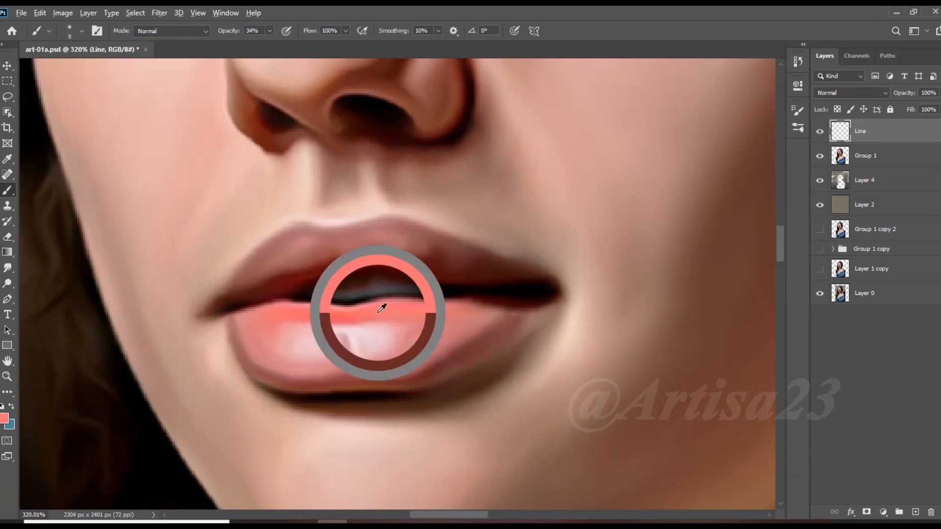
scroll(338, 307, down, 2)
Smudge the lower lip's highlight on Group 1 with a size 20 brush at 54% strength, and save the file
click(7, 268)
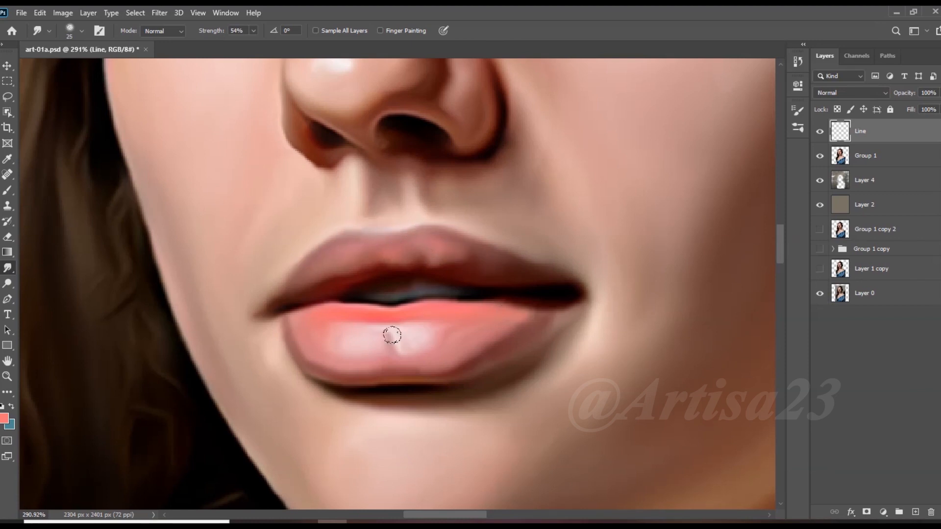
click(877, 155)
key(bracketleft)
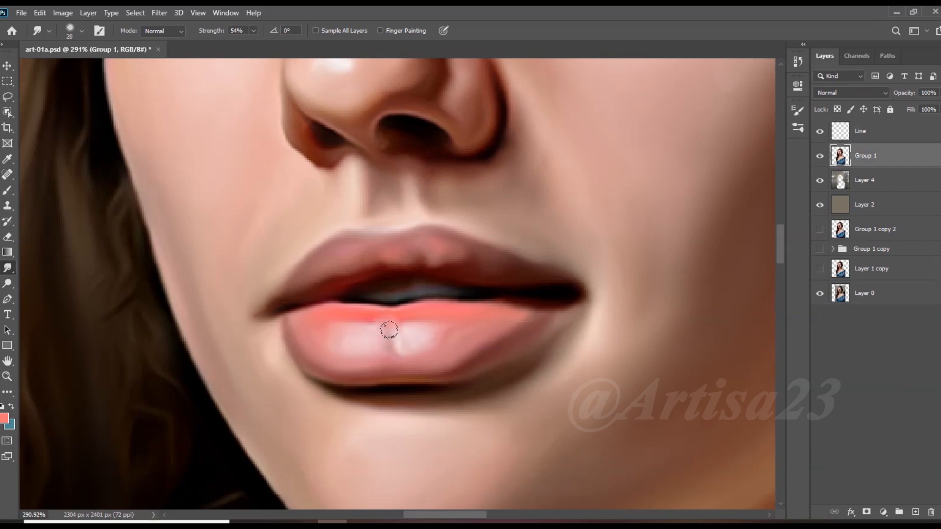
drag(411, 334, 489, 319)
scroll(419, 296, down, 8)
scroll(422, 290, up, 4)
key(ctrl+s)
scroll(435, 274, down, 1)
Smudge the skin beside the shaded nostril and along the smile fold on Group 1, varying the brush between 15 and 35
scroll(437, 251, up, 5)
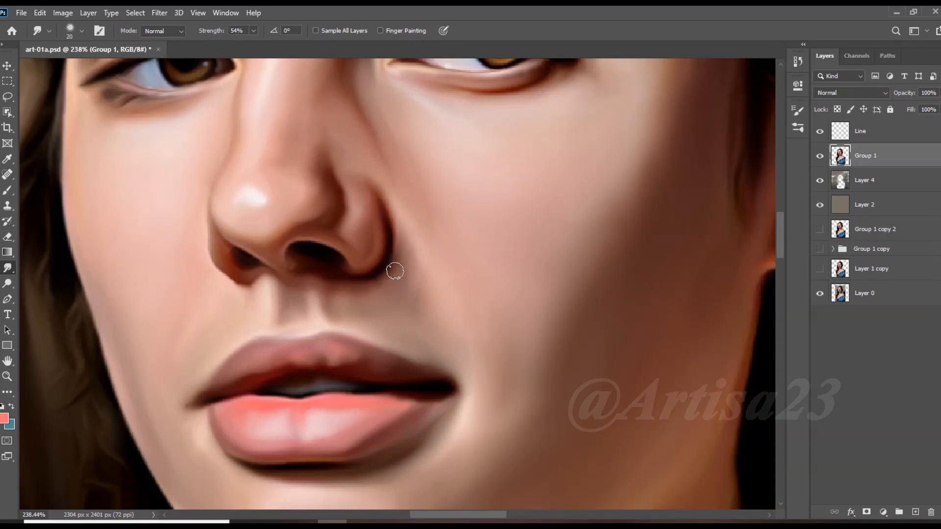
scroll(405, 248, up, 3)
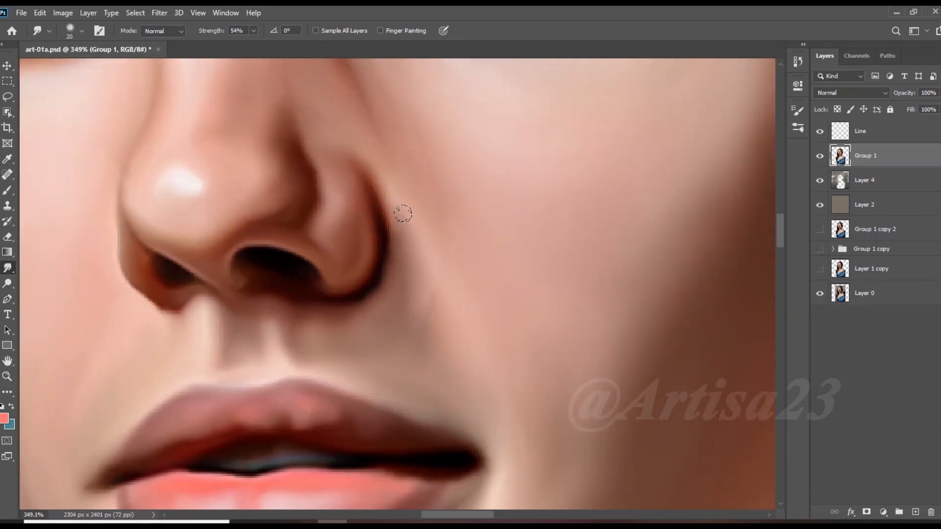
key(bracketright)
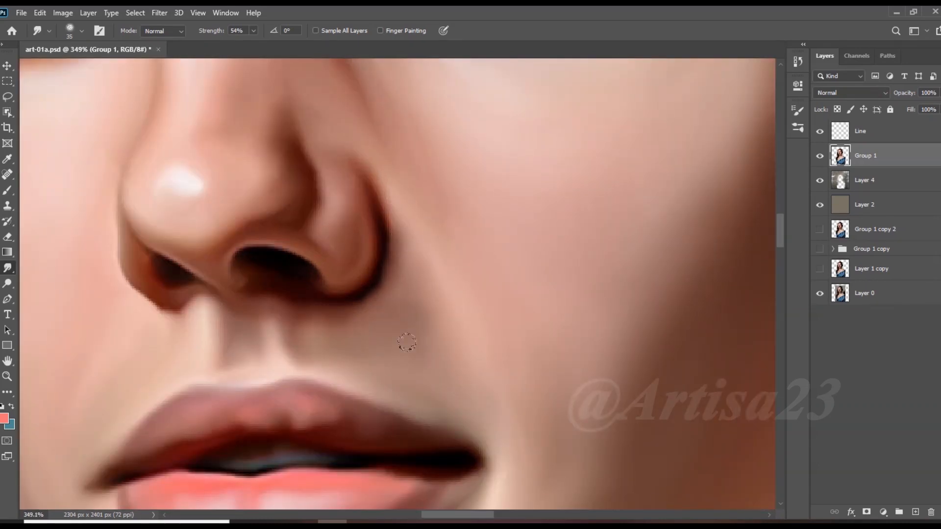
drag(424, 282, 384, 203)
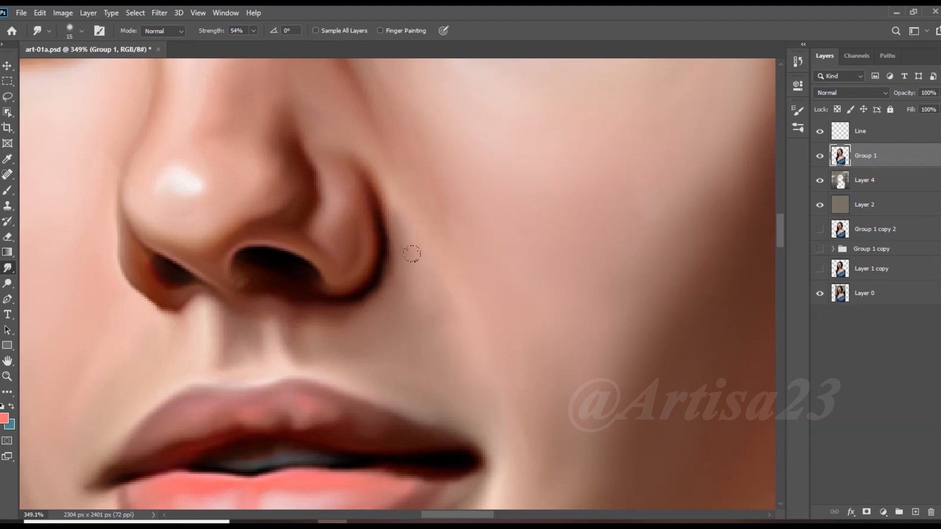
scroll(436, 327, down, 3)
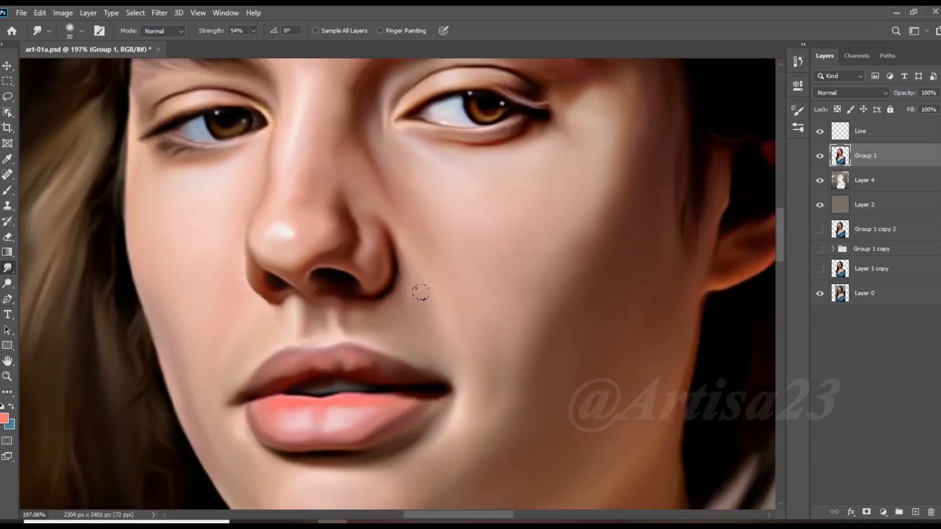
Smudge the skin between the nose and upper lip with a size 20 brush, and save the file
scroll(384, 313, up, 2)
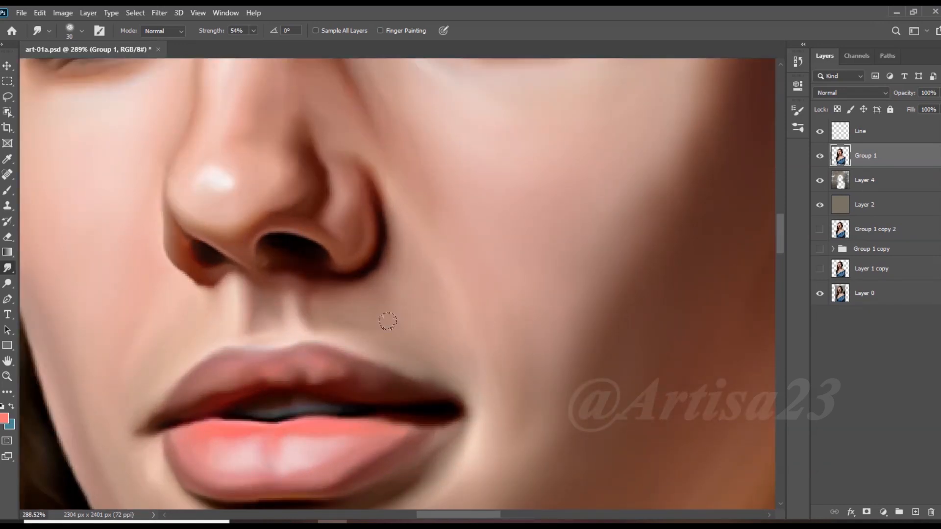
scroll(399, 288, down, 3)
scroll(347, 310, up, 3)
key(bracketleft)
mouse_move(355, 307)
mouse_down()
mouse_move(324, 282)
mouse_move(321, 303)
mouse_move(313, 278)
mouse_move(310, 308)
mouse_move(313, 278)
mouse_up()
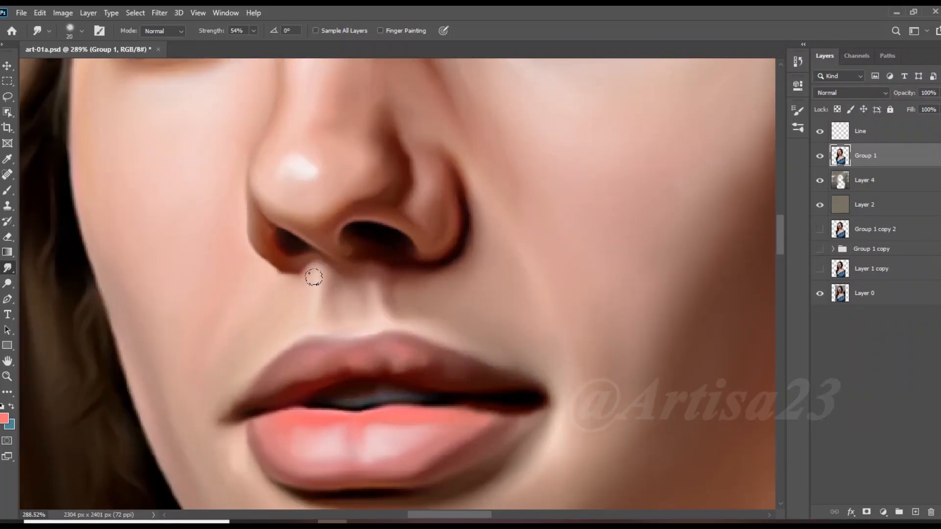
mouse_move(397, 273)
mouse_down()
mouse_move(371, 252)
mouse_move(388, 277)
mouse_move(365, 302)
mouse_move(389, 304)
mouse_move(362, 281)
mouse_move(342, 300)
mouse_move(362, 282)
mouse_move(433, 327)
mouse_move(374, 316)
mouse_up()
scroll(423, 322, down, 7)
key(ctrl+s)
Refine the smudging around the nose and mouth with a size 15 brush, and save the file
scroll(396, 308, up, 3)
scroll(397, 307, up, 5)
key(bracketleft)
key(bracketleft)
scroll(377, 313, down, 8)
key(ctrl+s)
scroll(381, 310, up, 2)
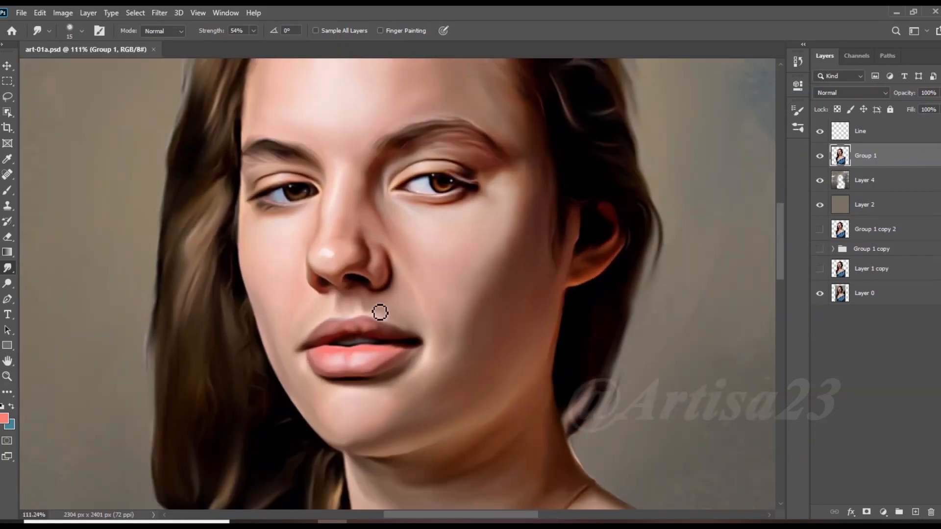
scroll(405, 208, up, 2)
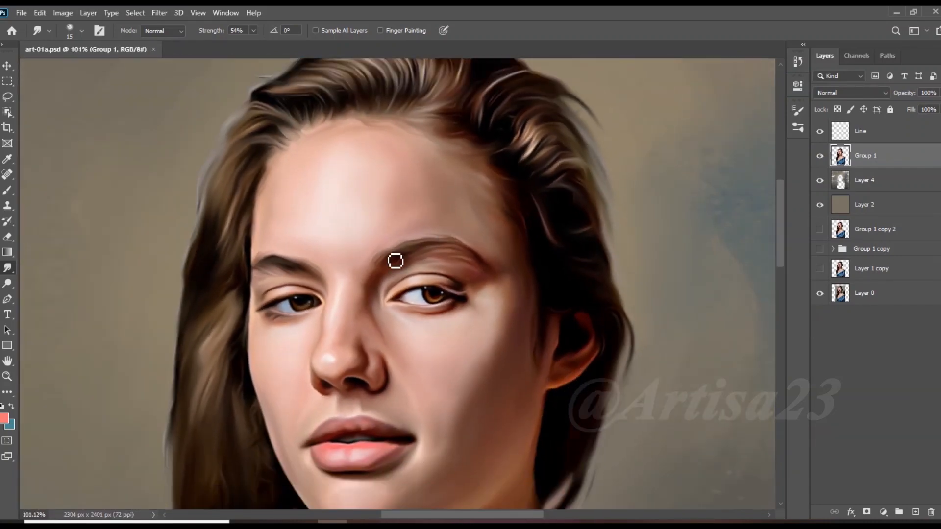
Select the Line layer and paint dark outlines around the shirt pocket using a navy sampled from the denim
scroll(397, 260, down, 4)
click(870, 137)
scroll(425, 249, down, 2)
scroll(432, 255, down, 3)
scroll(441, 274, up, 2)
click(7, 191)
scroll(530, 256, up, 2)
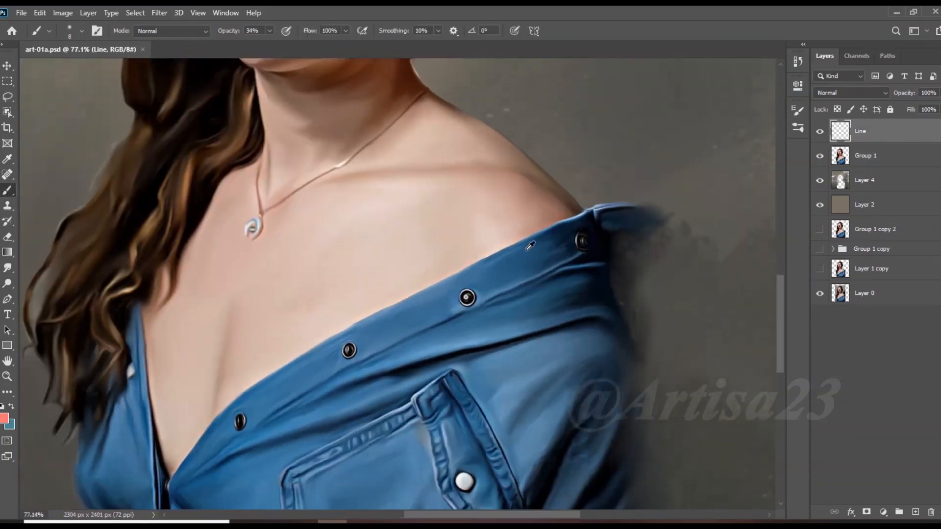
scroll(531, 259, down, 4)
scroll(493, 458, up, 8)
alt+click(502, 454)
mouse_move(503, 452)
mouse_down()
mouse_move(454, 380)
mouse_move(431, 273)
mouse_move(409, 230)
mouse_move(431, 225)
mouse_move(423, 229)
mouse_move(435, 182)
mouse_move(294, 458)
mouse_up()
scroll(404, 219, down, 3)
scroll(465, 261, up, 4)
scroll(436, 182, down, 2)
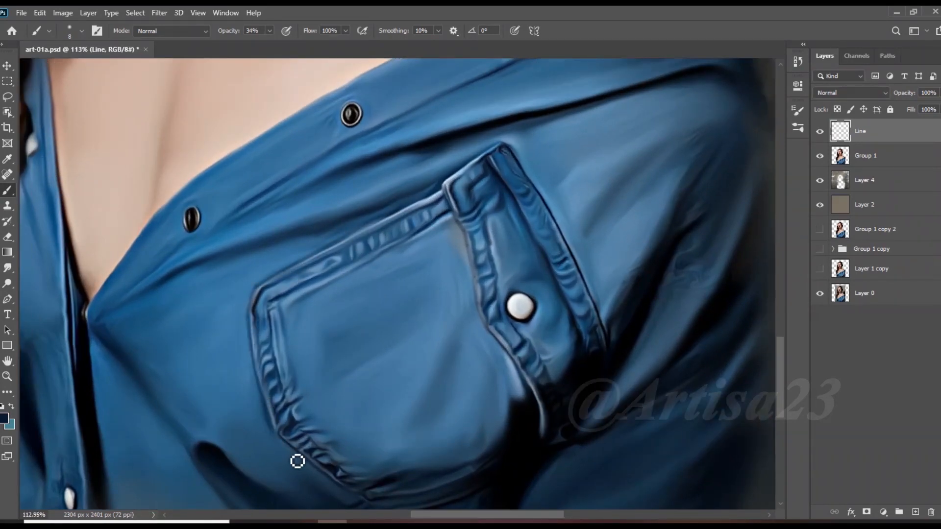
Paint a dark accent line diagonally across the shirt on the Line layer
scroll(417, 333, down, 4)
scroll(378, 221, up, 5)
drag(412, 194, 148, 364)
scroll(198, 351, down, 7)
Sample a light blue and paint a highlight on the fold above the pocket with a size 20 brush
alt+click(403, 257)
scroll(403, 256, down, 2)
scroll(441, 275, up, 5)
key(bracketright)
key(bracketright)
drag(414, 232, 374, 248)
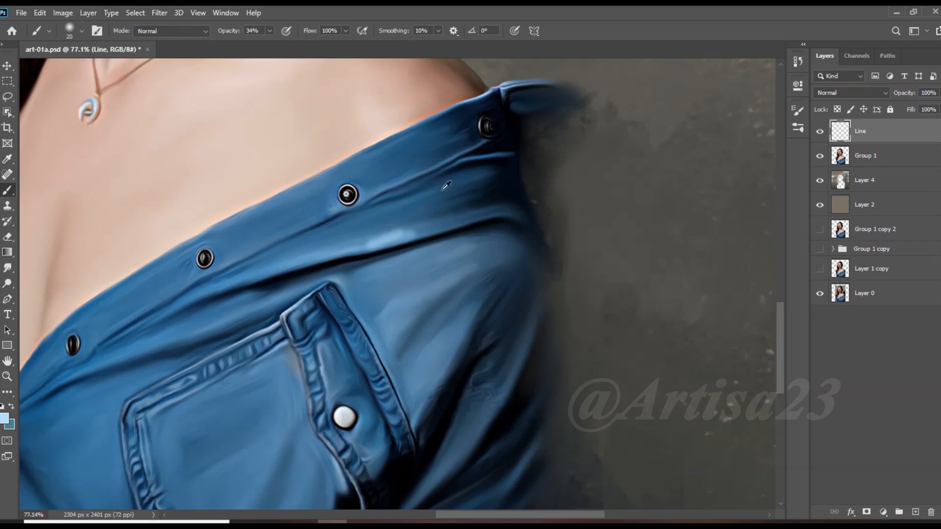
scroll(442, 192, down, 3)
Paint light blue highlight strokes on the shirt's sleeve, pocket, button band and front
drag(451, 237, 429, 252)
drag(332, 354, 289, 392)
drag(198, 339, 176, 367)
drag(241, 305, 206, 314)
drag(230, 266, 197, 284)
scroll(460, 90, down, 1)
drag(445, 300, 430, 320)
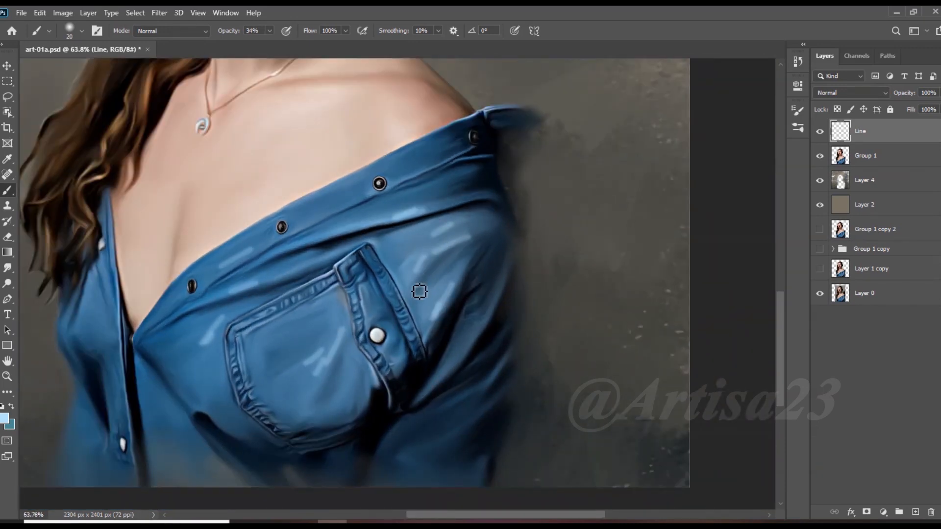
Paint thin light blue highlights along the shirt's button band and collar edge with a size 6 brush
scroll(419, 280, up, 1)
key(bracketleft)
key(bracketleft)
key(bracketleft)
scroll(214, 311, up, 4)
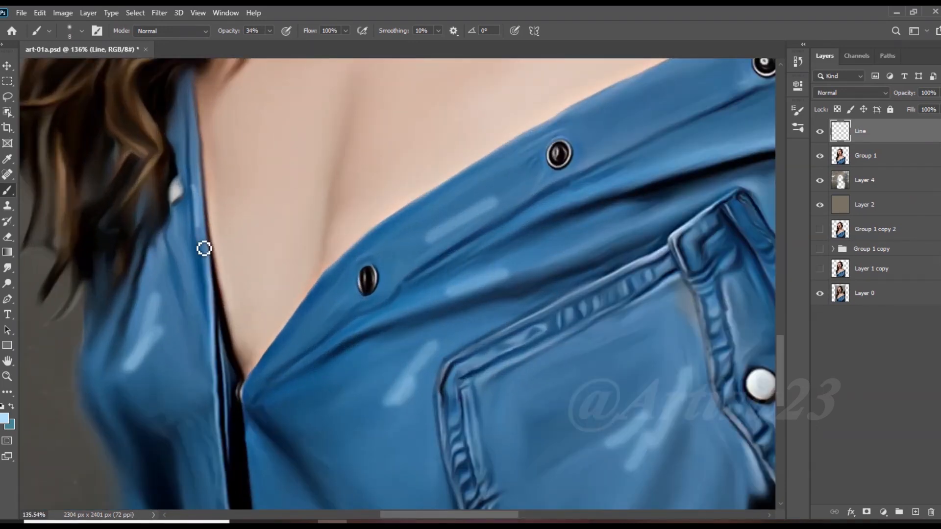
scroll(265, 328, down, 3)
key(bracketleft)
key(bracketleft)
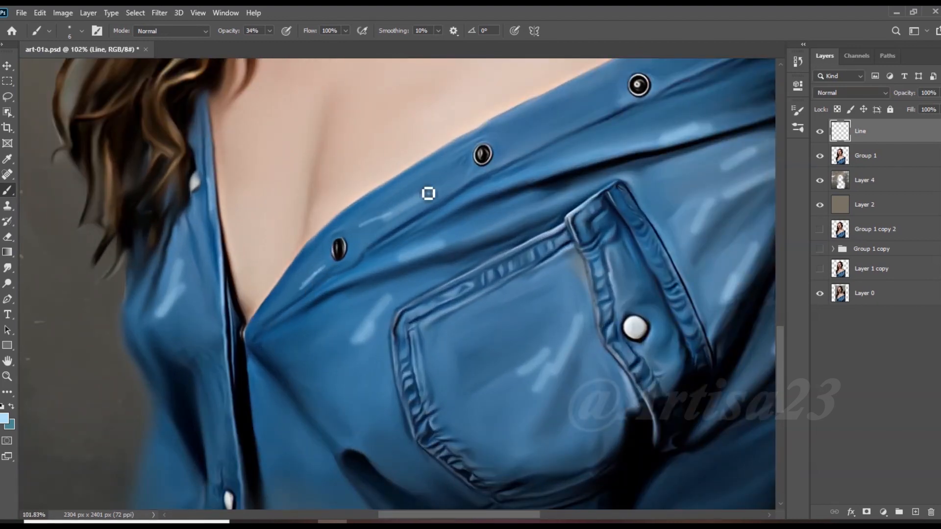
Blend the light blue highlights into the denim with the Smudge tool at 54% strength and save the document
key(bracketright)
key(bracketright)
key(bracketright)
key(bracketright)
key(bracketright)
key(bracketright)
scroll(316, 443, down, 3)
drag(491, 375, 484, 390)
drag(457, 292, 414, 304)
click(8, 268)
mouse_move(478, 339)
mouse_down()
mouse_move(468, 351)
mouse_move(472, 297)
mouse_move(482, 387)
mouse_move(325, 368)
mouse_move(357, 306)
mouse_move(386, 210)
mouse_move(458, 165)
mouse_move(588, 181)
mouse_move(576, 235)
mouse_move(636, 276)
mouse_up()
drag(632, 310, 613, 351)
drag(299, 394, 268, 366)
drag(211, 277, 200, 323)
scroll(452, 459, down, 2)
key([)
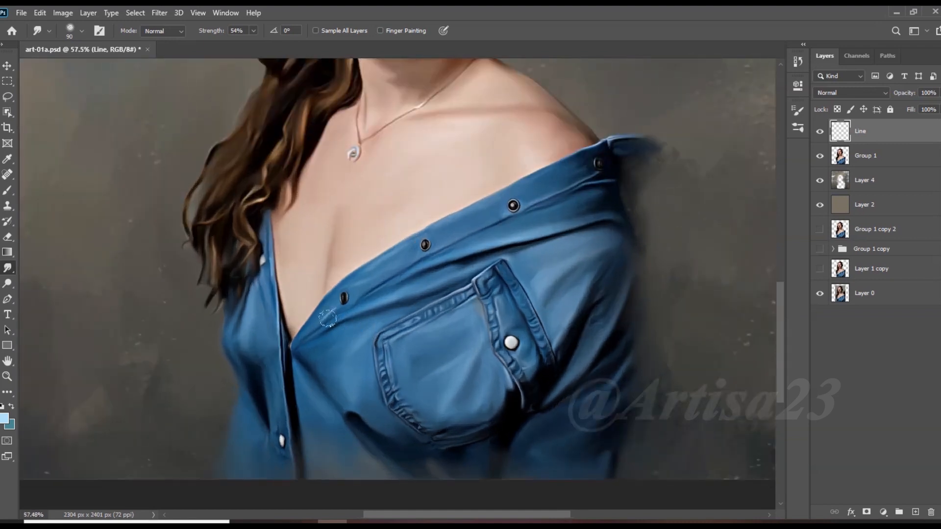
scroll(458, 294, down, 3)
key(ctrl+s)
Add a new layer above the Line layer and name it Hair 01
scroll(452, 357, down, 5)
scroll(394, 163, up, 11)
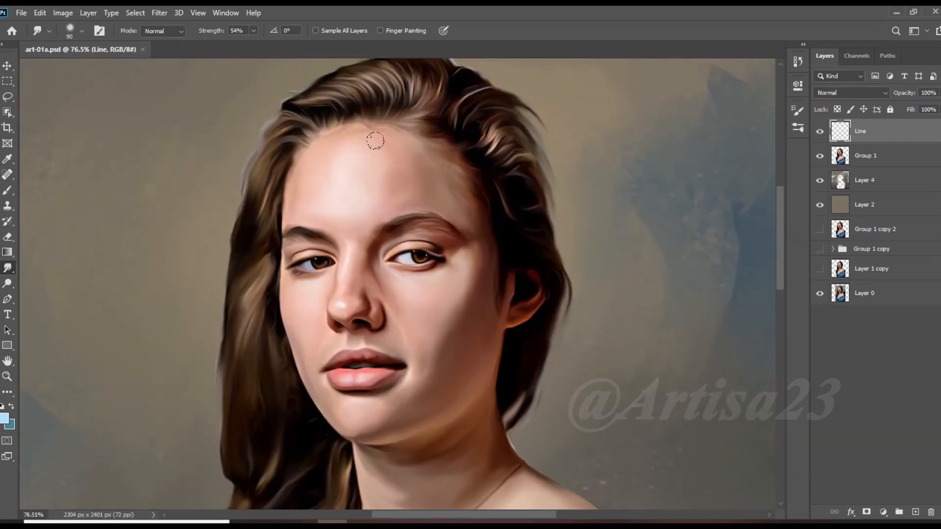
scroll(375, 141, down, 4)
key(ctrl+shift+alt+n)
double_click(873, 131)
text(Hair 01)
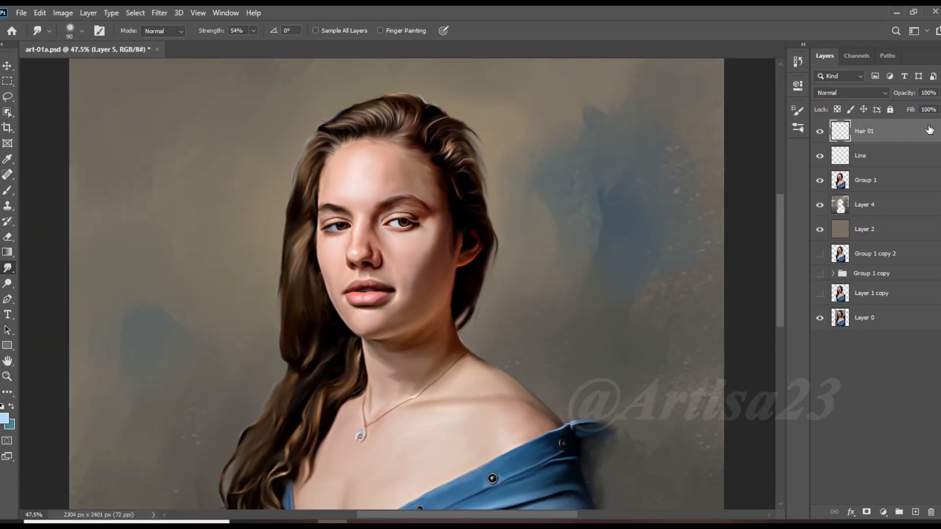
key(Return)
Choose a different brush tip for painting hair, with 71% opacity and a size of 1
scroll(367, 183, down, 3)
key(b)
key(F5)
click(689, 129)
click(270, 31)
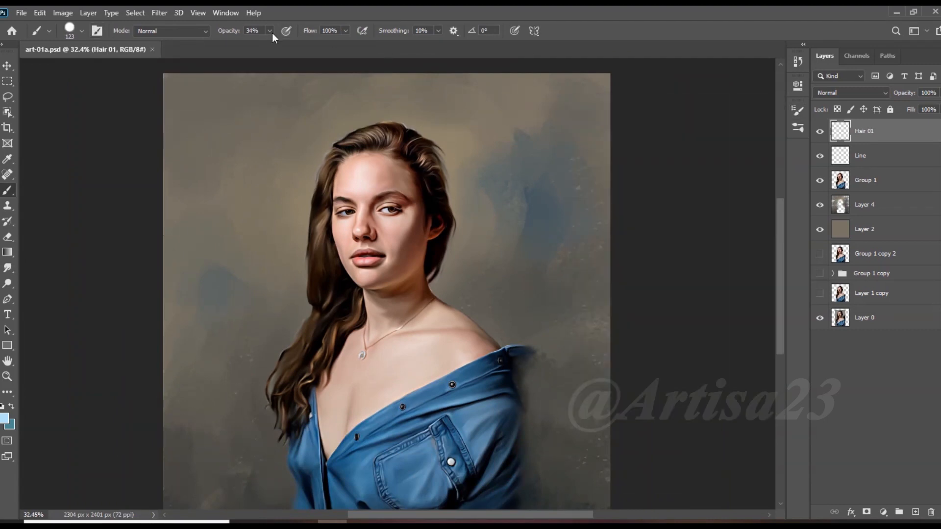
drag(270, 42, 291, 43)
scroll(356, 138, up, 9)
key([)
key([)
key([)
key([)
key([)
key([)
key([)
key([)
key([)
key([)
key([)
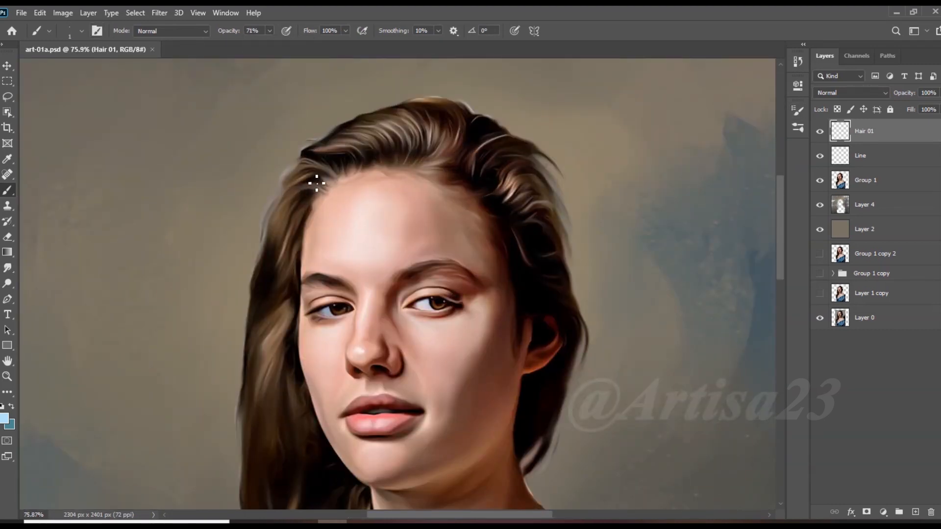
Sample a dark brown from the hair and paint fine strands along its outer edge around the crown
scroll(317, 182, up, 4)
alt+click(278, 180)
scroll(225, 335, down, 4)
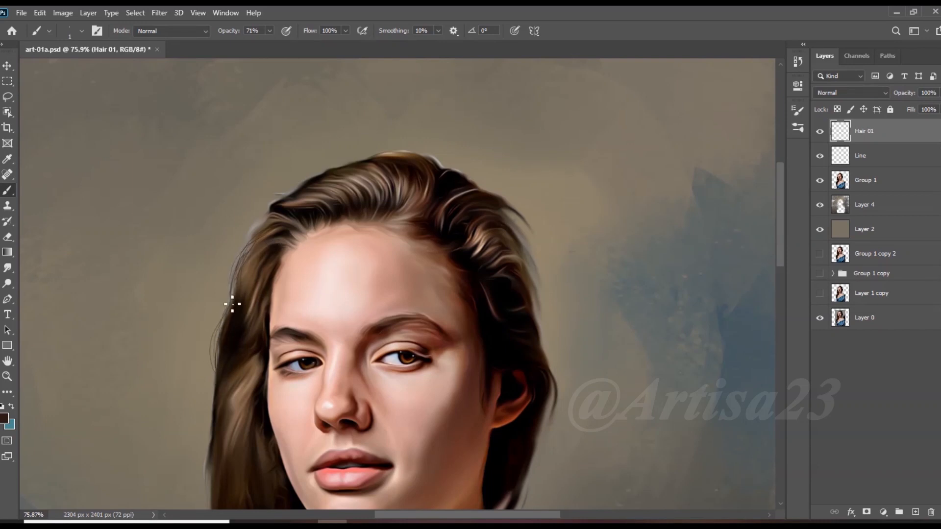
scroll(279, 218, up, 3)
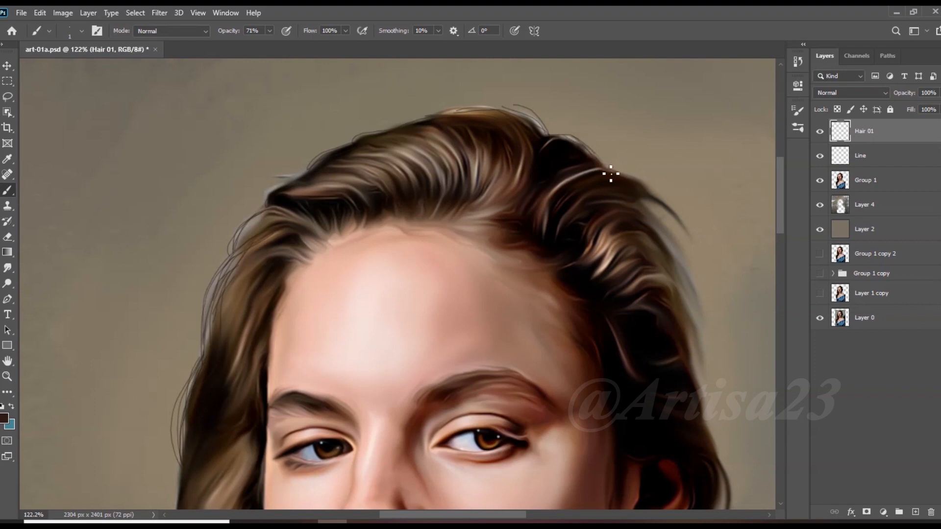
scroll(609, 174, up, 1)
scroll(635, 224, down, 2)
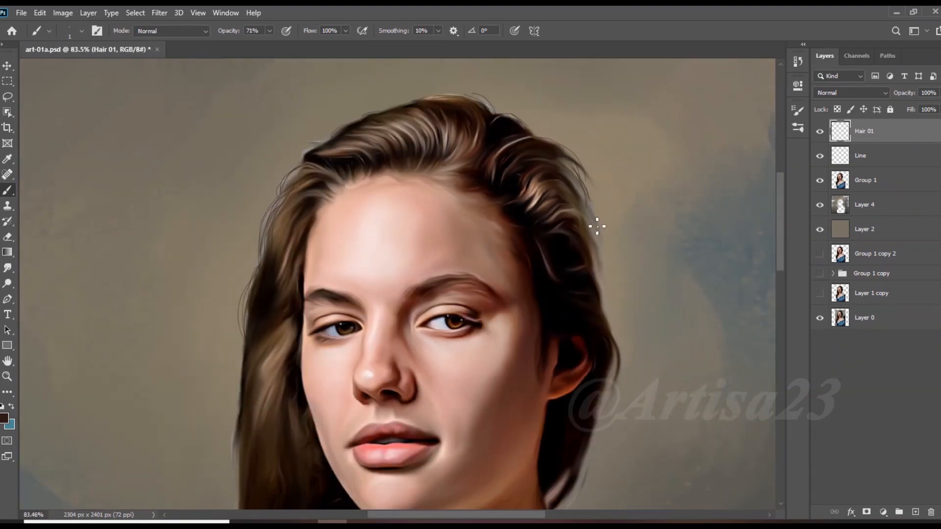
drag(570, 168, 593, 209)
Paint fine dark strands along the outer edge of the long hair beside the face, down to the neck
scroll(544, 182, down, 4)
scroll(354, 270, up, 5)
drag(334, 250, 327, 385)
scroll(338, 343, down, 3)
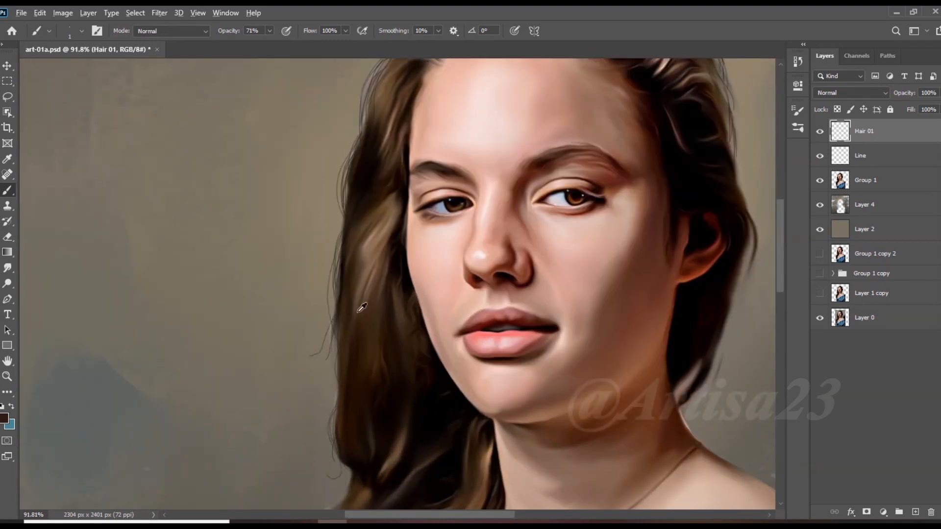
scroll(362, 307, down, 1)
scroll(317, 488, down, 2)
scroll(314, 492, down, 1)
scroll(358, 376, down, 2)
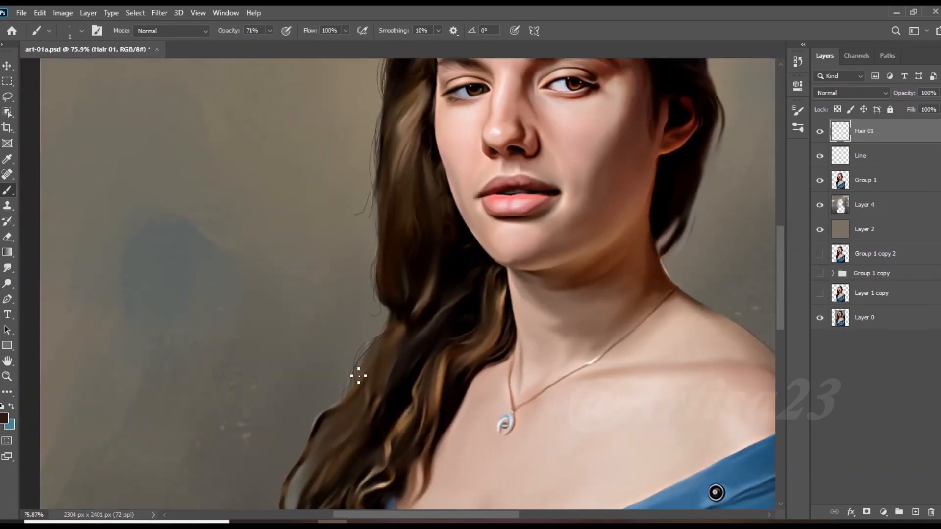
Raise the brush opacity to 82% and paint fine strands along the lower locks and hair tips over the shirt
click(269, 31)
drag(268, 42, 275, 42)
scroll(378, 267, up, 1)
scroll(378, 267, down, 2)
click(354, 324)
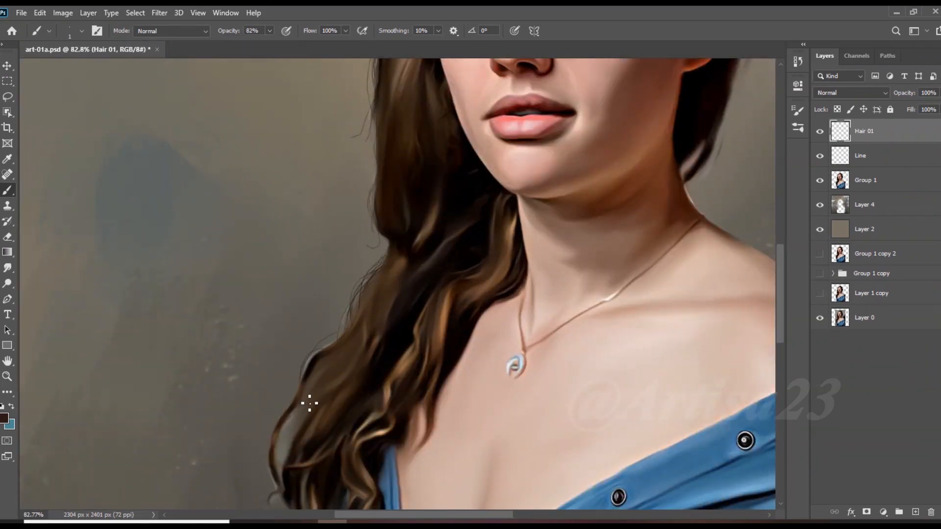
scroll(309, 403, down, 3)
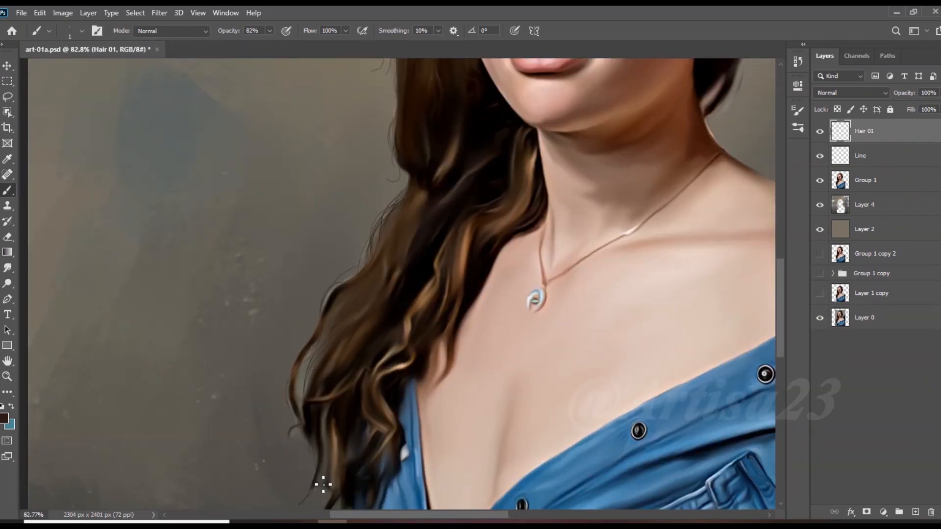
scroll(309, 431, down, 4)
scroll(314, 392, up, 2)
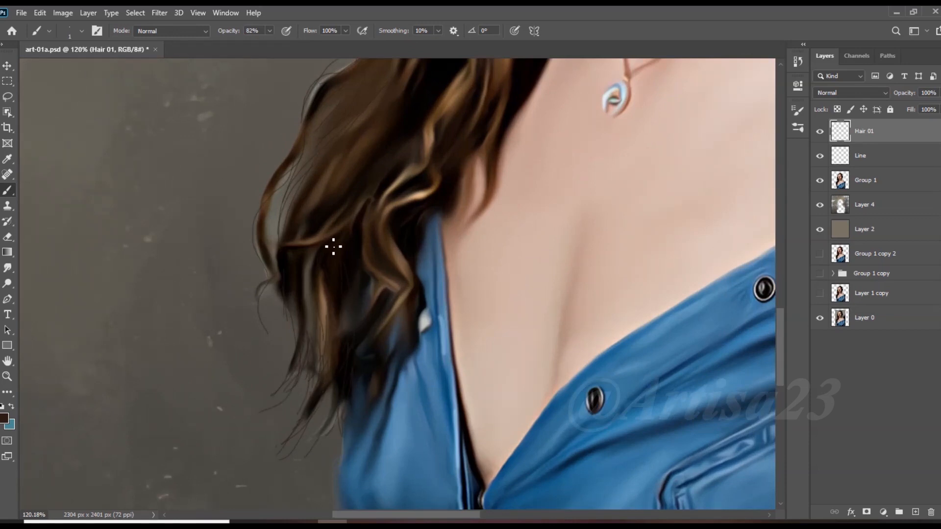
Paint curling flyaway strands along the long hair's outer edge from the lower locks up to the temple
scroll(318, 251, down, 1)
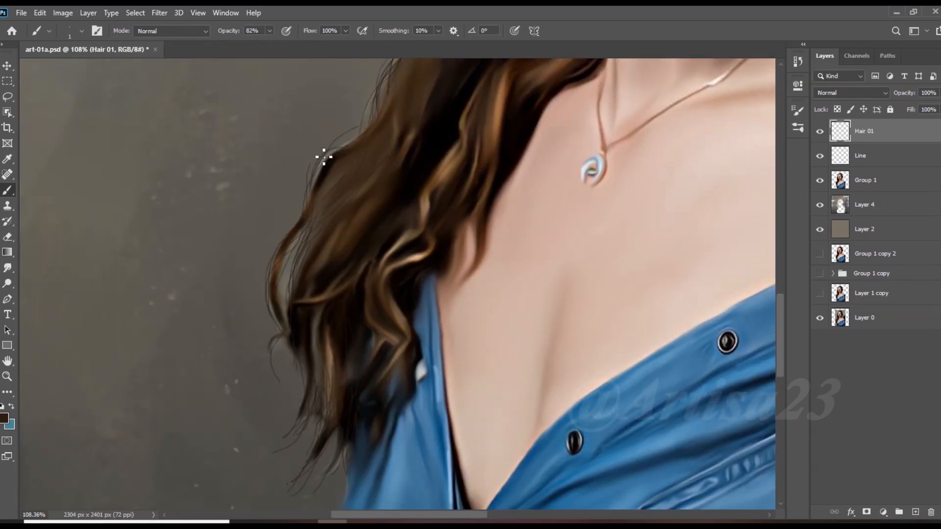
scroll(323, 157, up, 10)
scroll(264, 402, down, 2)
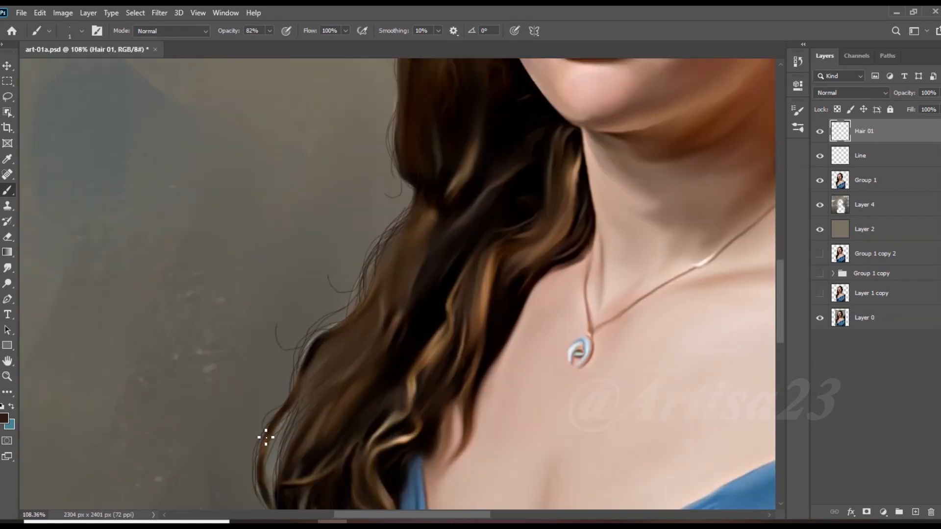
scroll(324, 260, up, 8)
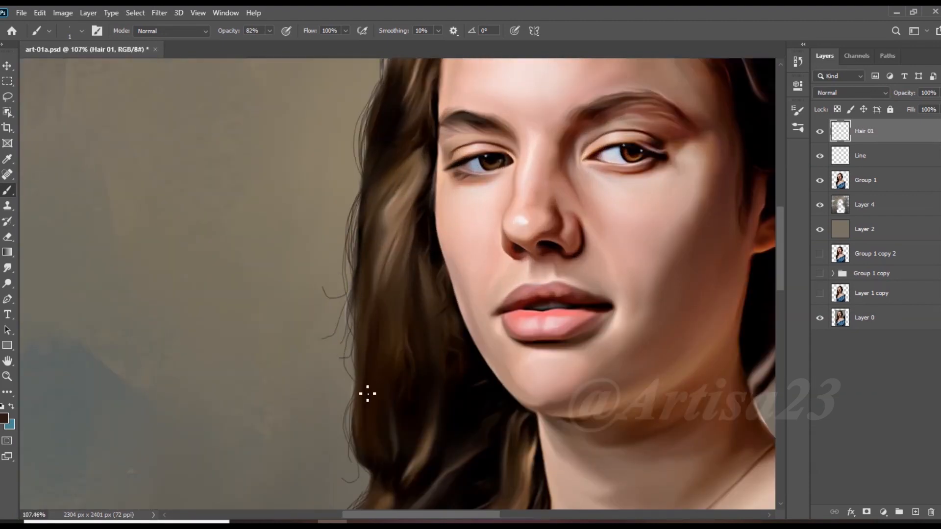
scroll(339, 260, up, 3)
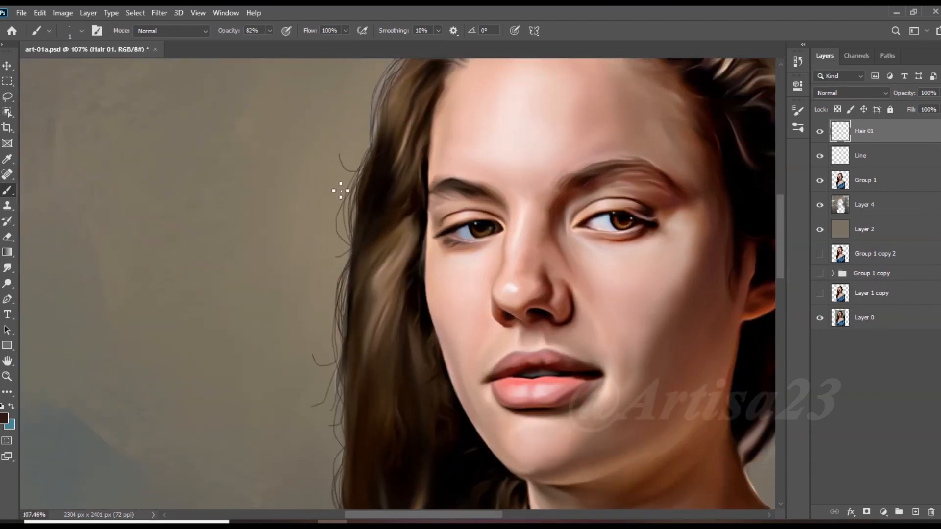
scroll(365, 196, up, 2)
Paint thin dark strands inside the hair beside the temple and forehead
scroll(348, 193, down, 3)
scroll(312, 389, down, 2)
scroll(370, 267, up, 1)
scroll(379, 191, up, 3)
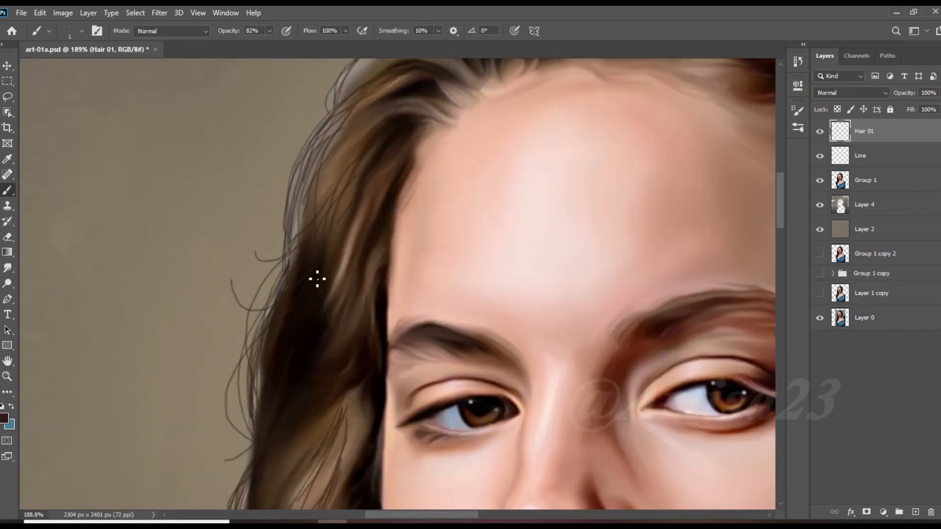
scroll(395, 160, down, 2)
scroll(370, 149, up, 1)
scroll(373, 127, up, 3)
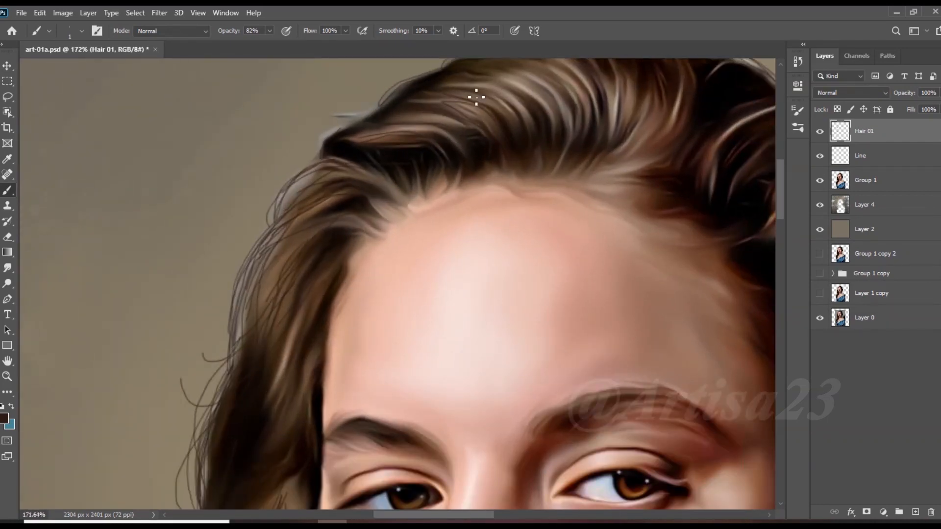
Paint fine dark strands through the swept-back hair above the forehead
drag(541, 120, 504, 78)
drag(620, 148, 688, 91)
scroll(637, 191, up, 3)
drag(659, 129, 519, 122)
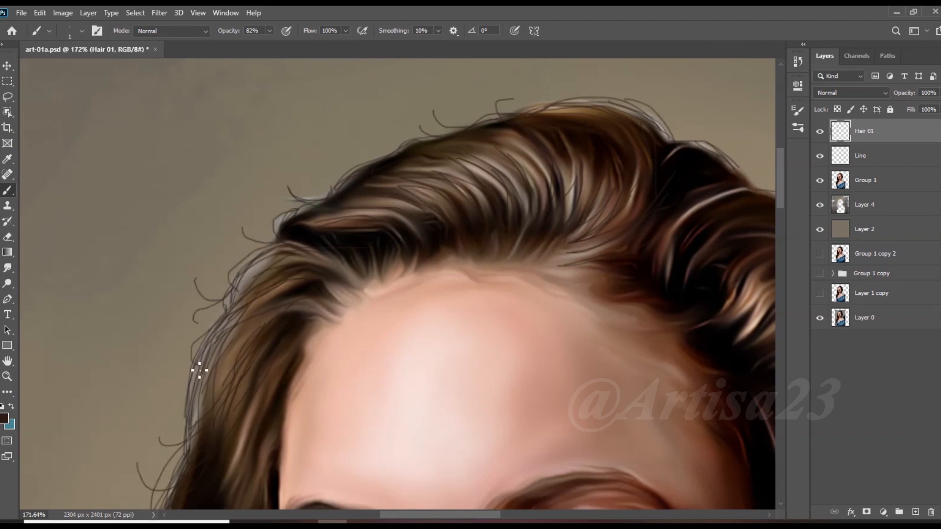
Paint curled flyaway strands around the outer edge of the crown
drag(200, 371, 172, 369)
drag(294, 236, 245, 277)
drag(360, 189, 332, 181)
scroll(348, 201, right, 2)
drag(563, 193, 549, 169)
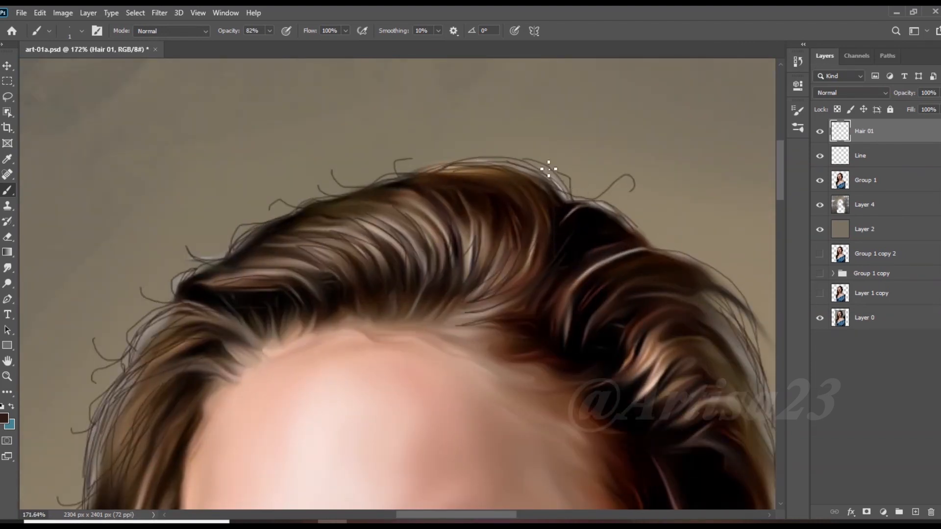
Paint fine flyaway strands along the hair's edge on the ear side, from the crown down to the nape
scroll(411, 168, down, 2)
scroll(584, 305, down, 1)
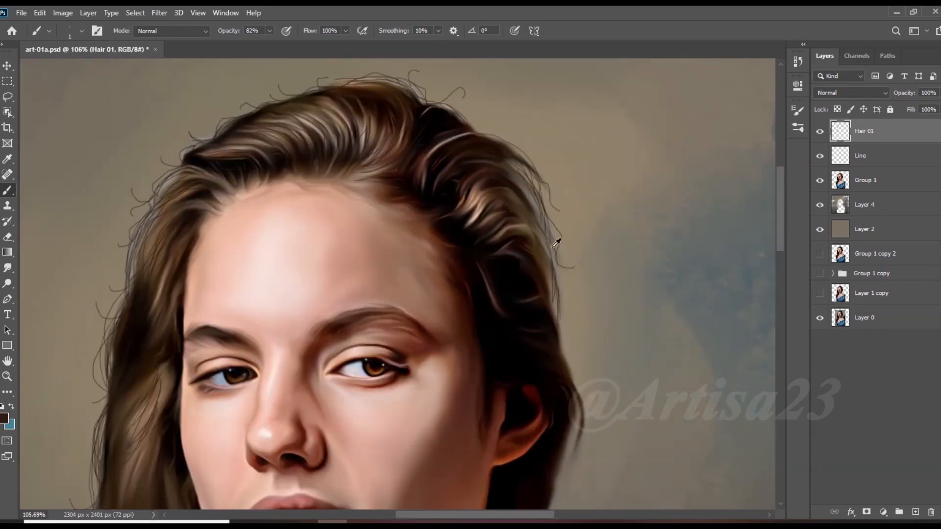
scroll(552, 262, down, 1)
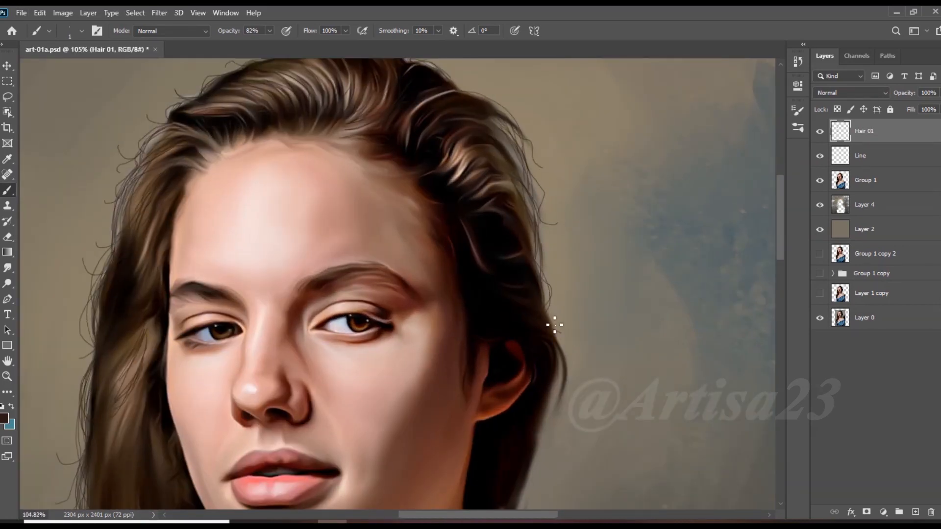
drag(556, 336, 567, 378)
scroll(551, 294, down, 3)
scroll(551, 385, up, 3)
drag(561, 319, 568, 359)
scroll(548, 405, down, 3)
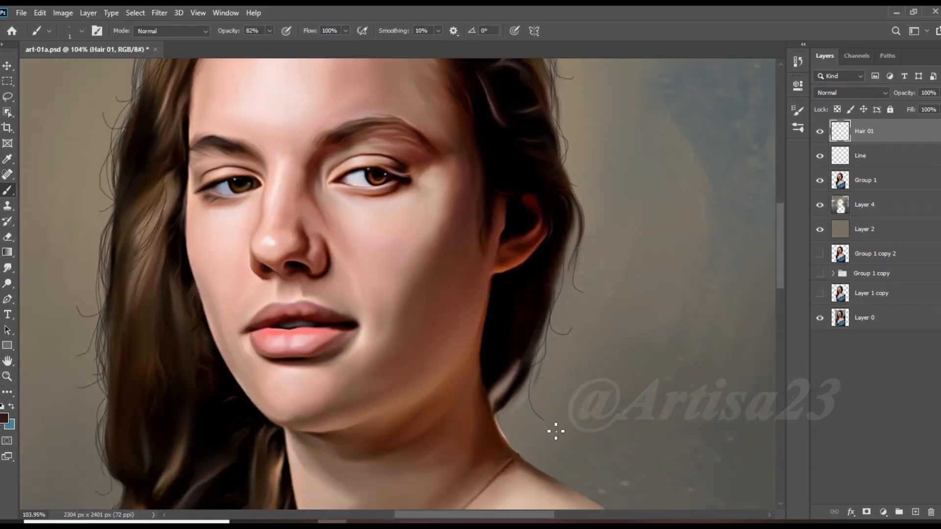
scroll(535, 376, down, 3)
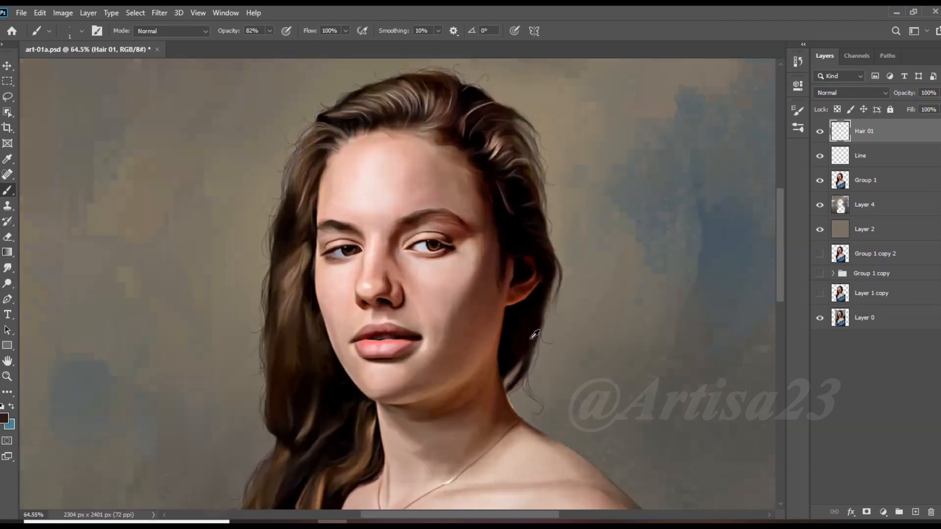
Add more fine hair strands, sampling a light tan from the crown for lighter strands near the nape
scroll(479, 195, up, 4)
drag(480, 203, 509, 149)
drag(482, 175, 500, 153)
scroll(493, 186, down, 4)
scroll(403, 134, up, 4)
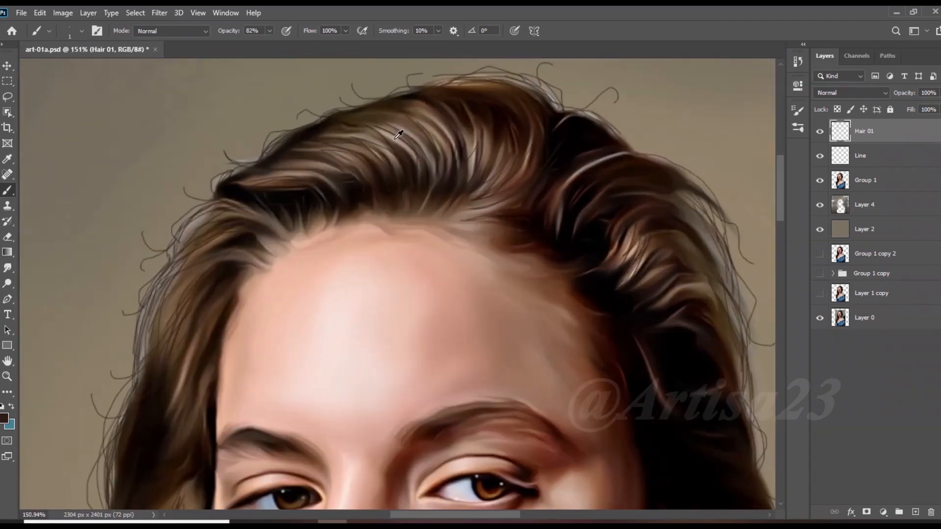
alt+click(404, 134)
scroll(403, 135, down, 4)
scroll(495, 343, up, 3)
drag(571, 346, 551, 416)
scroll(559, 439, down, 3)
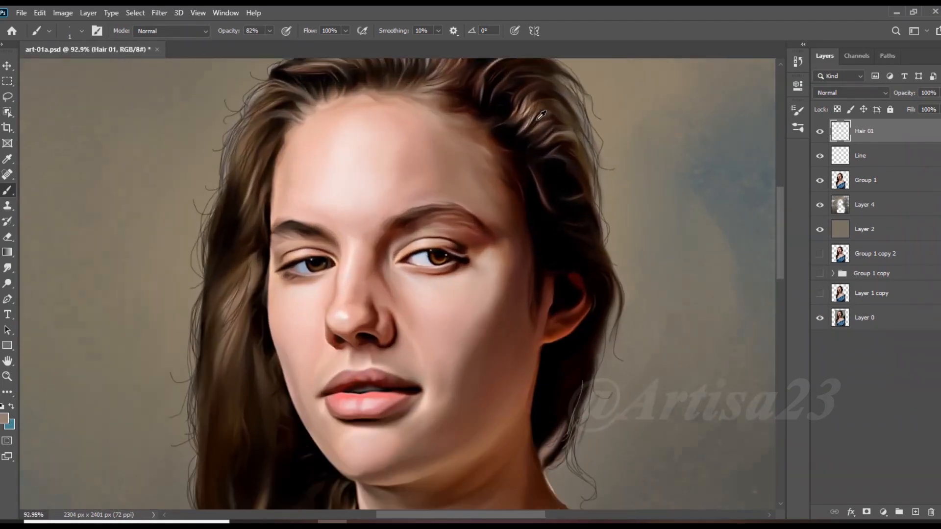
Sample a new colour from the hair above the ear and paint fine strands through the hair behind it
alt+click(553, 83)
scroll(553, 83, down, 3)
scroll(565, 375, up, 4)
mouse_move(576, 303)
mouse_down()
mouse_move(568, 346)
mouse_move(566, 399)
mouse_move(577, 336)
mouse_move(586, 445)
mouse_up()
drag(548, 346, 522, 365)
scroll(549, 338, down, 4)
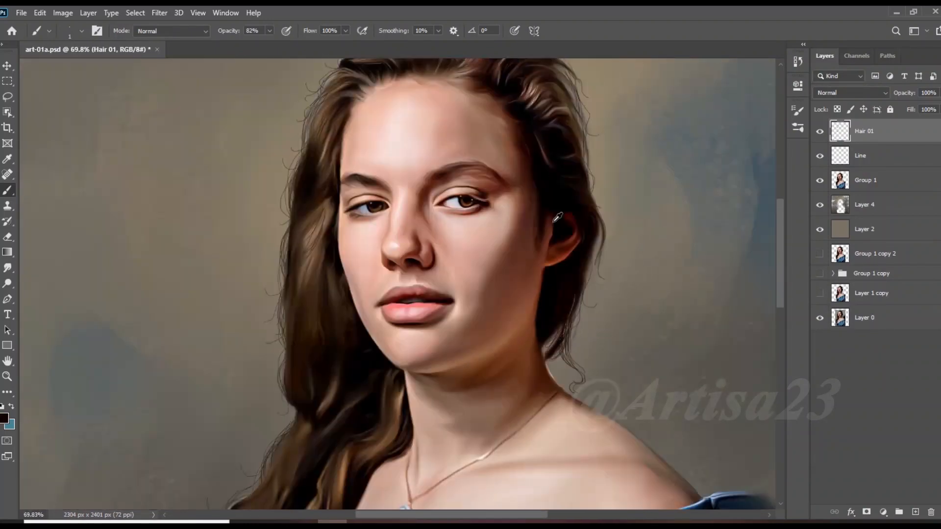
Sample a colour beside the ear and paint strands down the hair toward the nape
alt+click(588, 255)
scroll(590, 264, up, 3)
mouse_move(591, 257)
mouse_down()
mouse_move(588, 316)
mouse_move(531, 374)
mouse_up()
scroll(575, 297, up, 3)
drag(580, 265, 545, 307)
drag(599, 222, 588, 308)
Paint more fine strands through the dark, wavy hair above the ear
scroll(588, 309, down, 4)
scroll(579, 196, up, 4)
mouse_move(531, 182)
mouse_down()
mouse_move(583, 206)
mouse_move(570, 224)
mouse_move(591, 270)
mouse_up()
scroll(581, 237, down, 4)
scroll(544, 161, up, 3)
scroll(544, 184, up, 4)
drag(540, 245, 614, 296)
scroll(592, 240, down, 4)
Paint fine brown strands across the swept-back hair and along the forehead hairline
drag(572, 175, 608, 203)
scroll(468, 121, up, 4)
scroll(515, 69, down, 5)
mouse_move(493, 95)
mouse_down()
mouse_move(508, 117)
mouse_move(569, 148)
mouse_up()
scroll(554, 78, up, 5)
drag(573, 118, 588, 144)
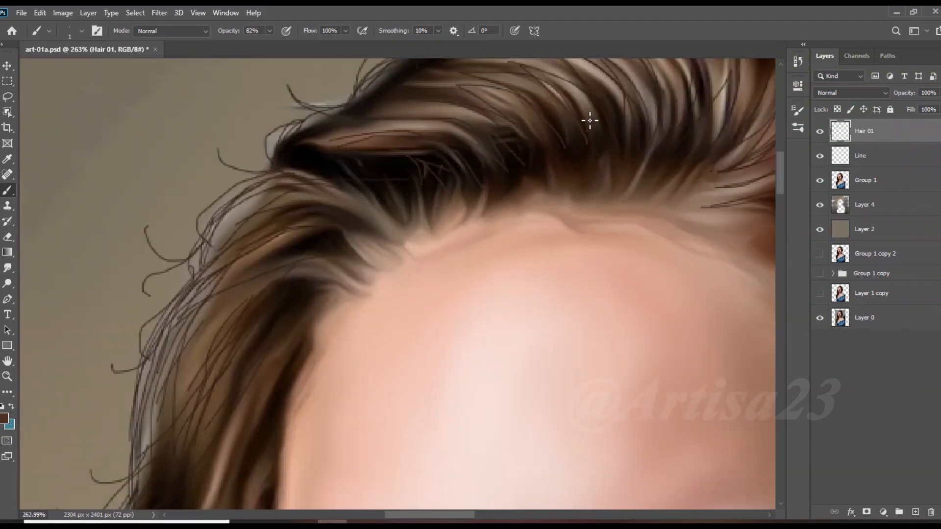
drag(610, 98, 613, 150)
Paint fine brown strands down the hair beside the temple
scroll(657, 147, down, 4)
scroll(706, 135, up, 4)
scroll(634, 151, down, 3)
scroll(429, 231, down, 2)
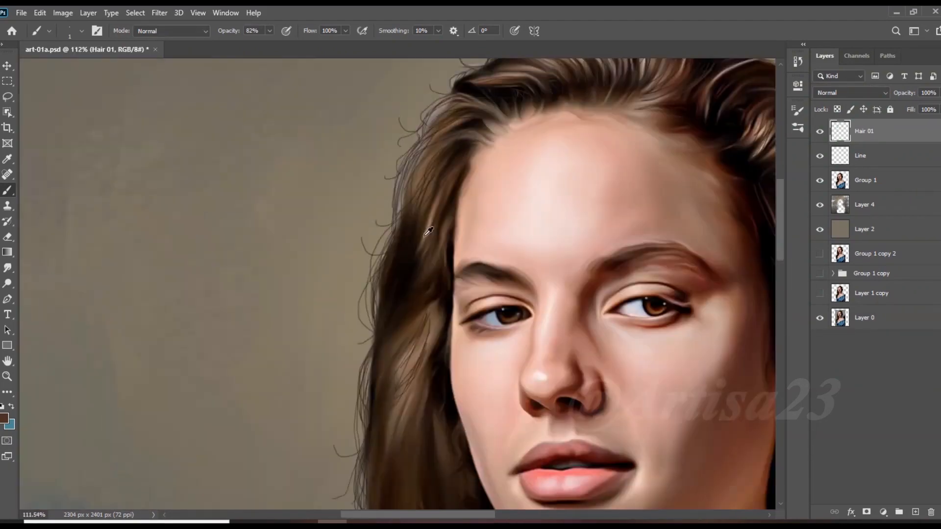
scroll(414, 256, up, 4)
drag(422, 172, 396, 253)
Paint long, thin brown strands over the lighter hair section beside the cheek
scroll(401, 245, down, 2)
scroll(466, 167, down, 5)
scroll(448, 296, up, 4)
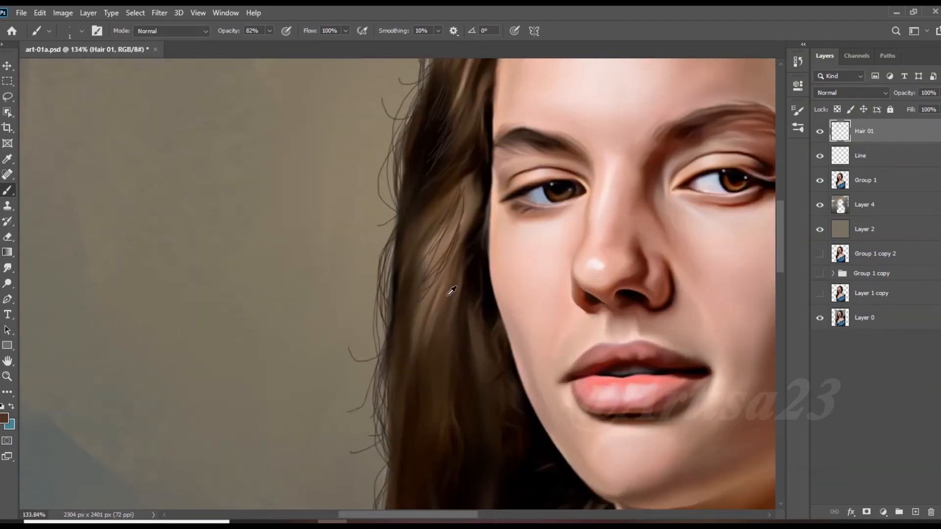
drag(463, 231, 424, 320)
mouse_move(463, 208)
mouse_down()
mouse_move(422, 273)
mouse_move(419, 338)
mouse_up()
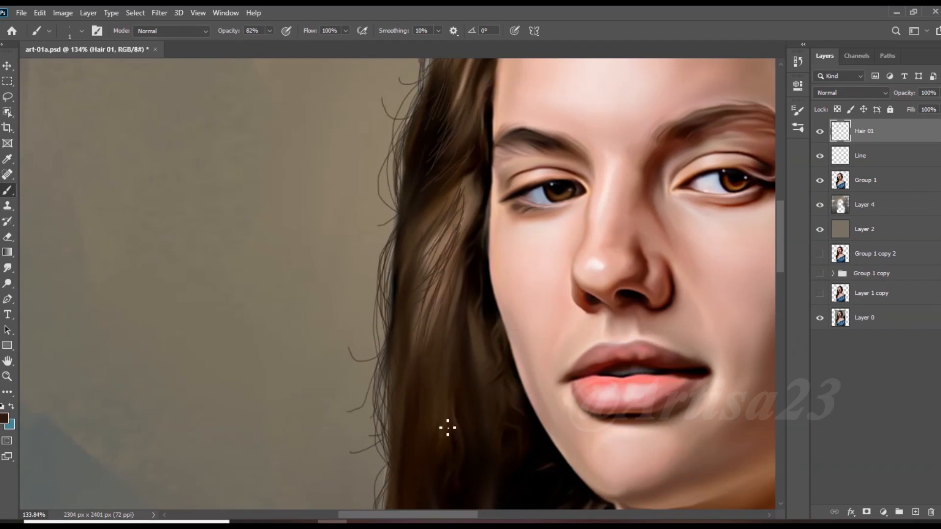
Paint fine dark strands along the wavy locks beside the neck and chest
scroll(458, 416, down, 2)
scroll(490, 378, down, 3)
scroll(500, 416, up, 4)
drag(489, 331, 469, 428)
drag(468, 368, 496, 243)
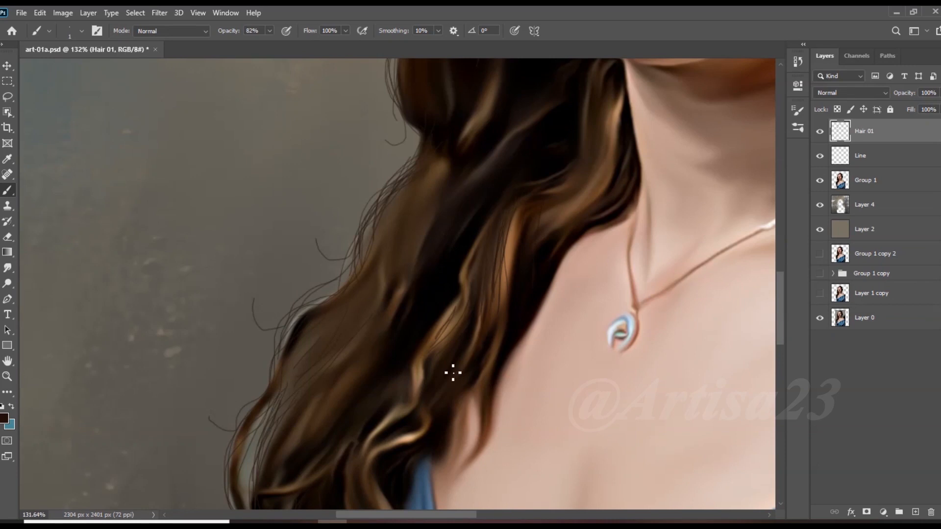
Paint thin dark strands through the lower curls and at the hair tips above the shirt collar
scroll(483, 260, down, 5)
scroll(427, 400, up, 4)
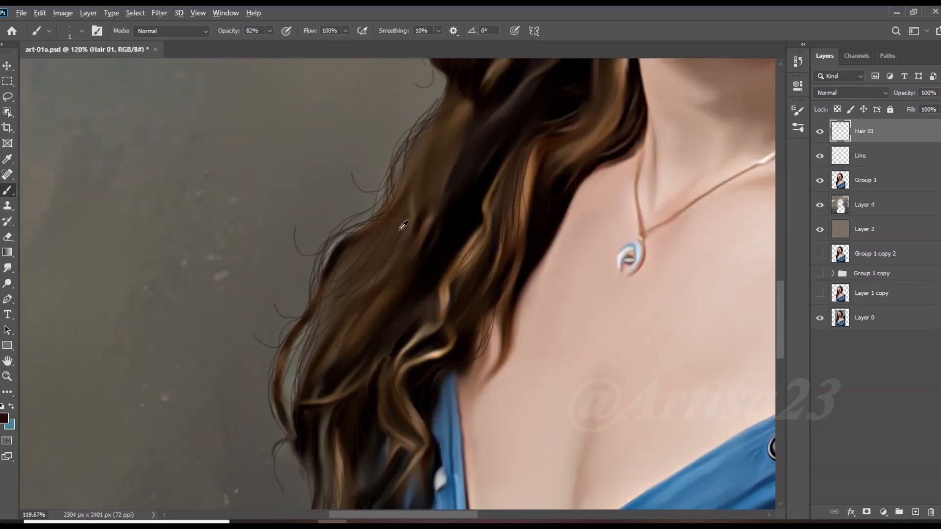
scroll(404, 224, down, 4)
drag(396, 328, 410, 298)
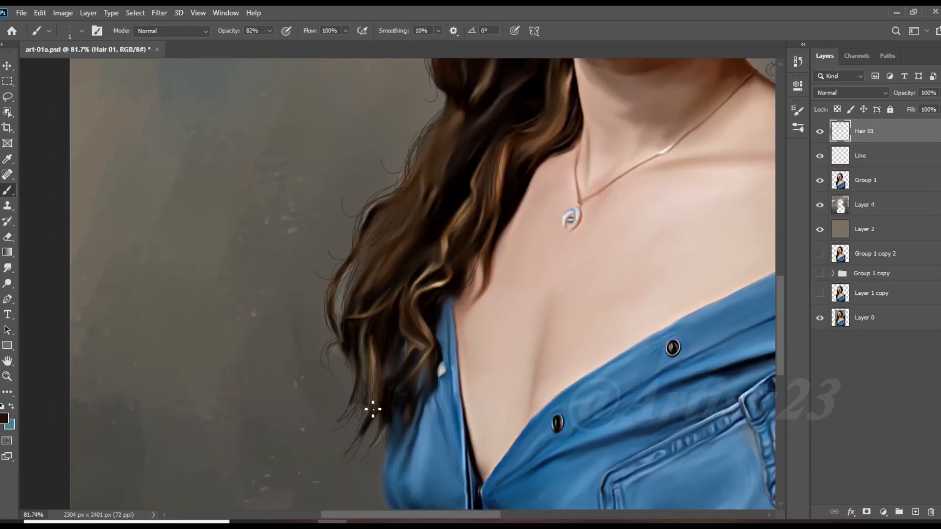
scroll(422, 323, up, 4)
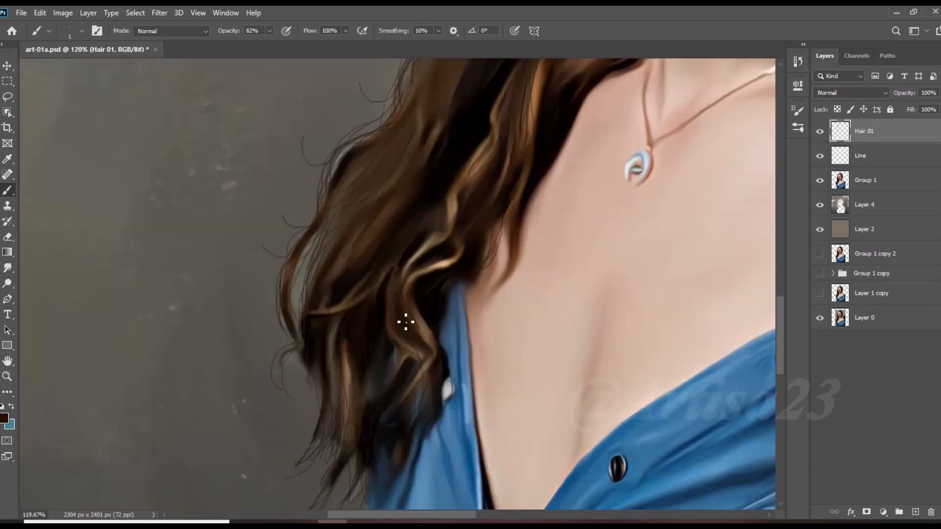
scroll(391, 295, down, 3)
scroll(368, 252, up, 2)
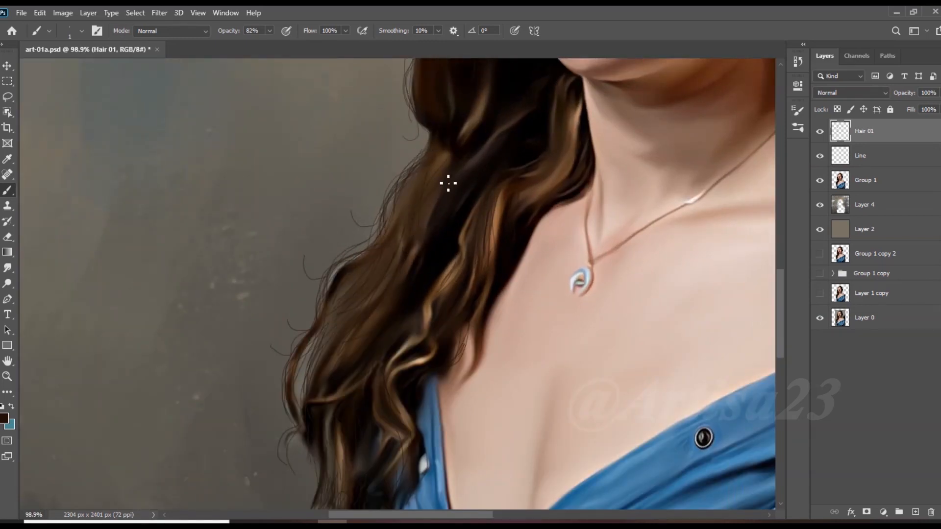
Paint loose dark strands curling from the wavy lock over the chest skin and along the lock beside the neck
scroll(417, 245, down, 1)
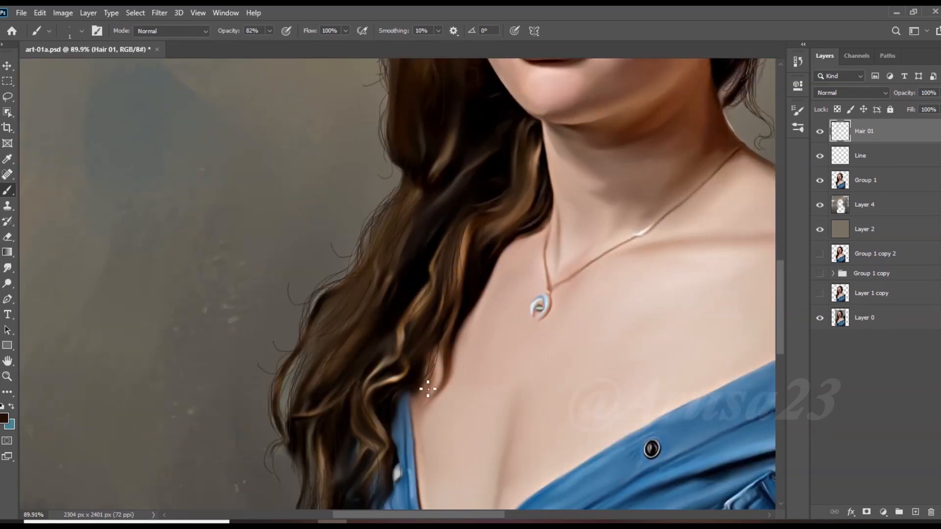
scroll(417, 396, up, 5)
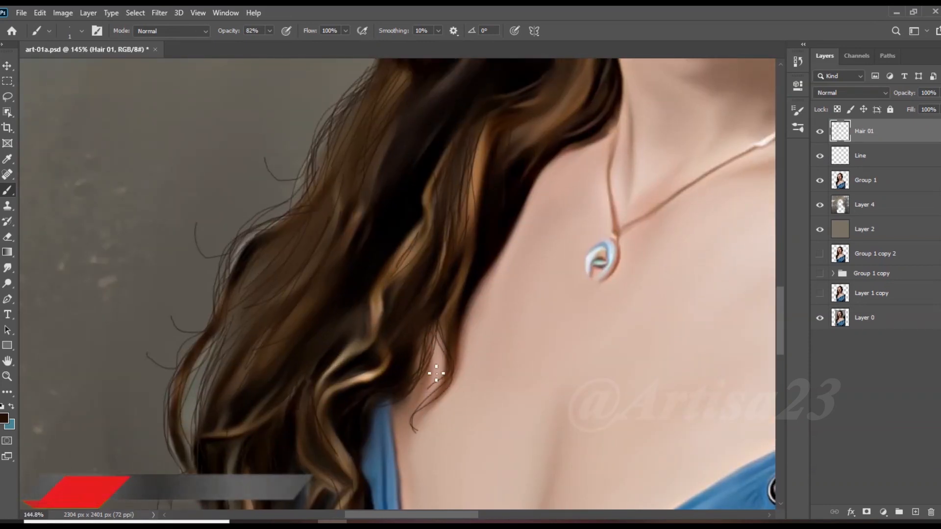
scroll(437, 370, down, 2)
scroll(477, 236, up, 1)
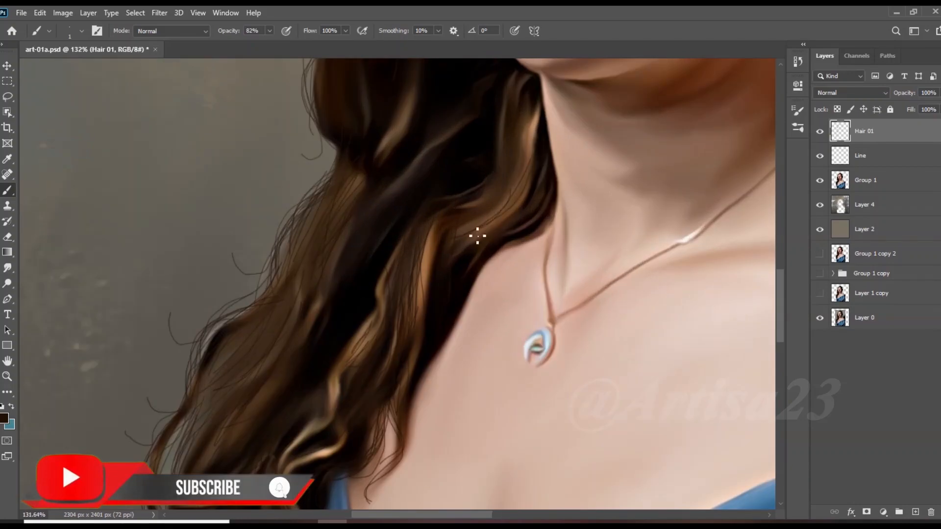
drag(532, 157, 538, 109)
scroll(398, 219, down, 1)
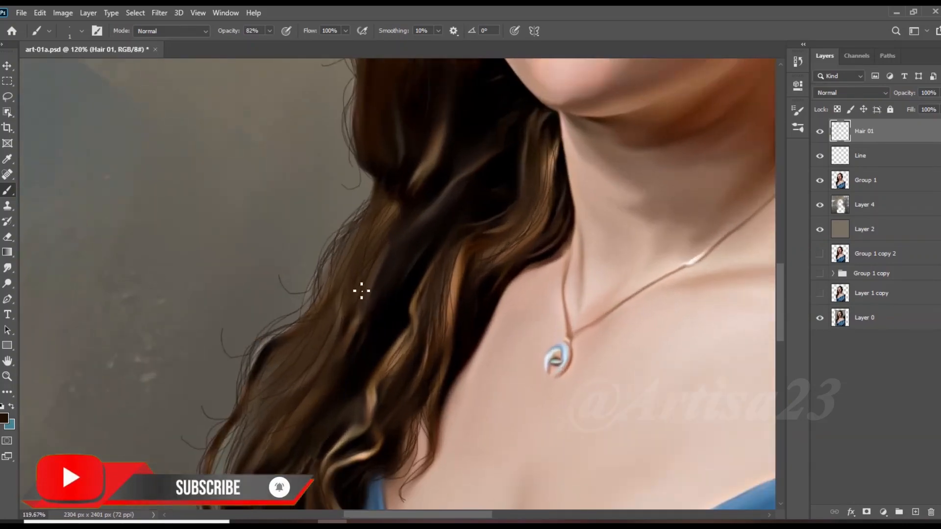
Paint fine dark strands through the hair behind and below the ear
scroll(310, 376, down, 12)
scroll(544, 255, up, 13)
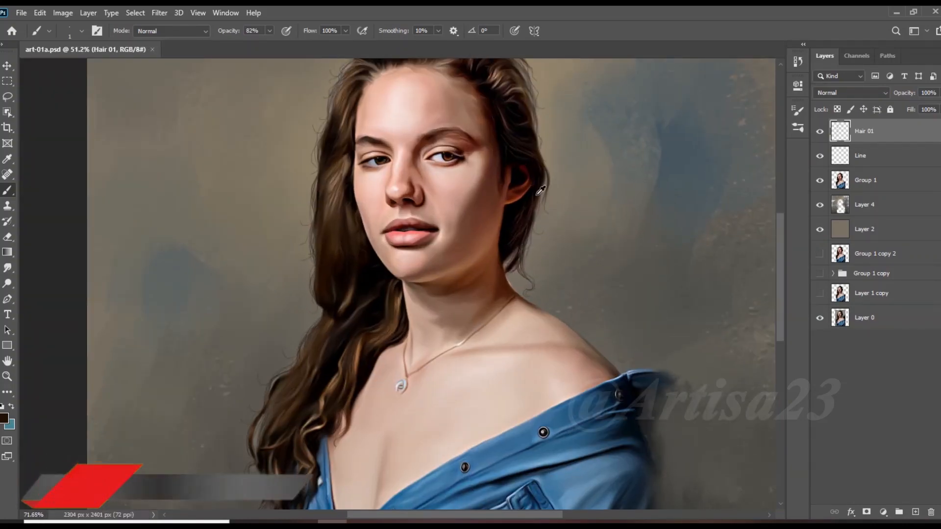
drag(535, 246, 515, 335)
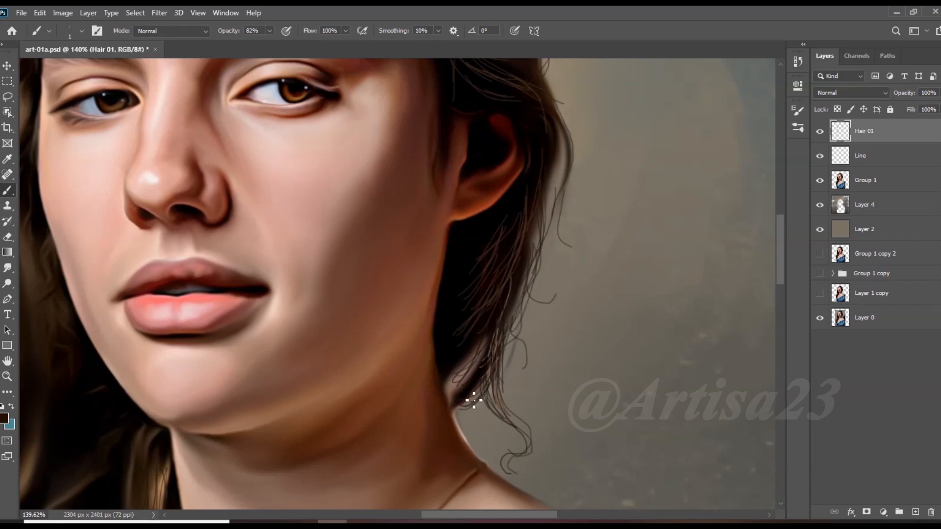
scroll(534, 213, up, 3)
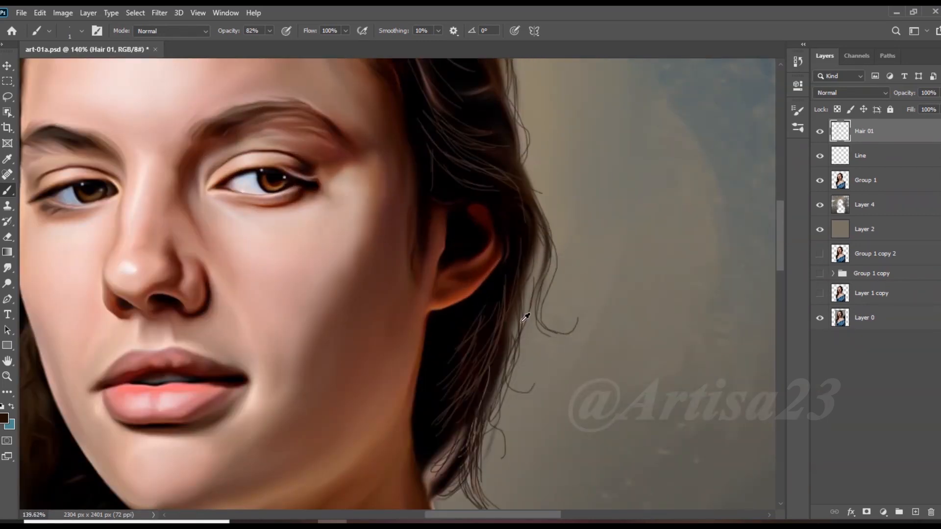
scroll(514, 318, up, 2)
scroll(558, 246, down, 8)
Add fine strands to the dark hair above the ear and along the outer edge of the crown
scroll(555, 246, up, 9)
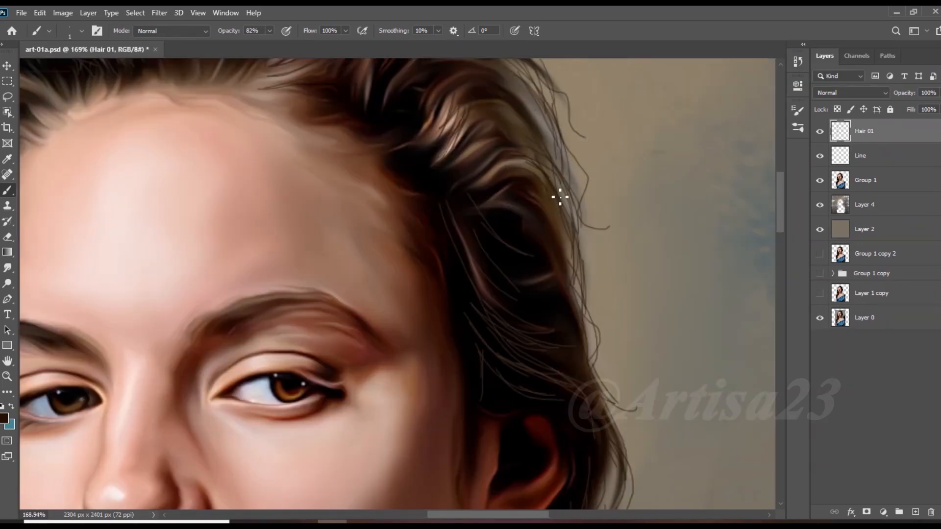
scroll(561, 197, down, 8)
scroll(568, 197, up, 7)
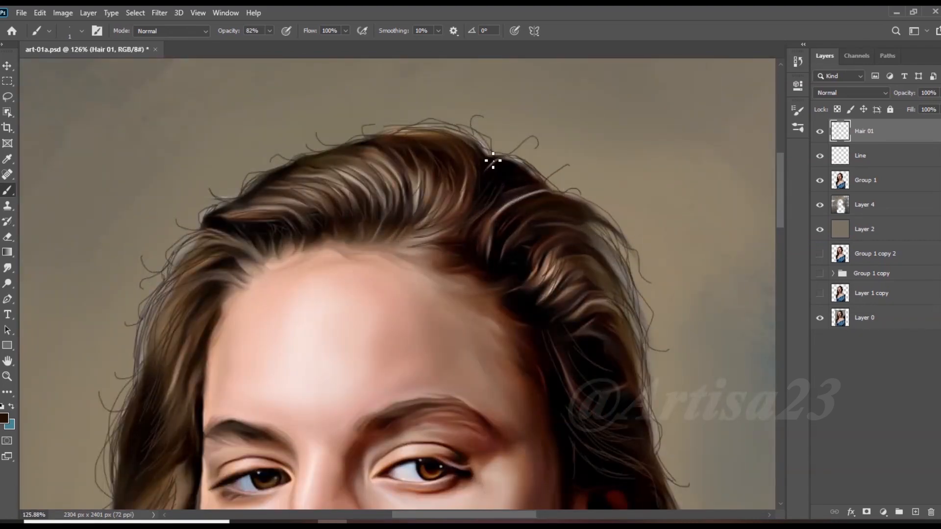
scroll(493, 161, down, 7)
scroll(345, 206, up, 7)
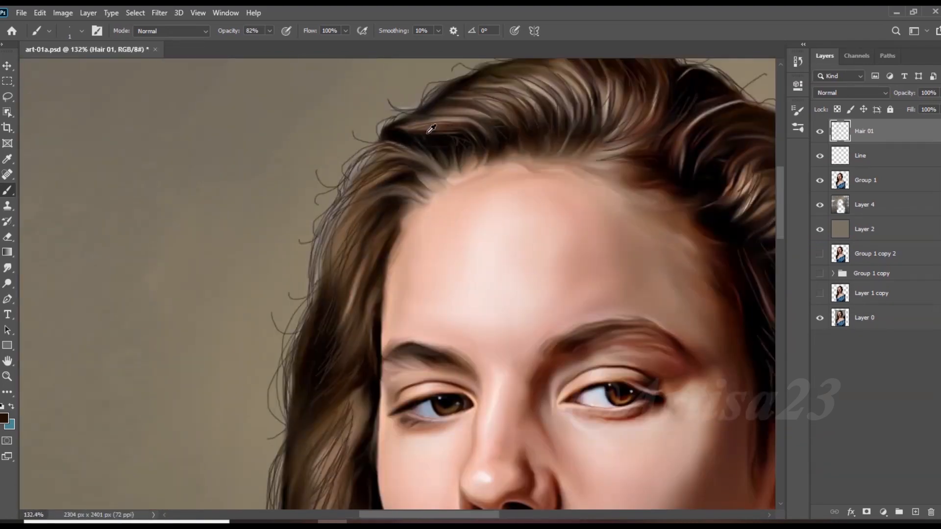
Paint fine dark brown strands following the swept-back hair above the forehead
scroll(504, 142, up, 2)
drag(487, 103, 520, 129)
drag(499, 83, 577, 128)
mouse_move(612, 111)
mouse_down()
mouse_move(603, 143)
mouse_move(621, 128)
mouse_up()
drag(656, 122, 606, 176)
drag(649, 162, 582, 185)
scroll(571, 174, up, 2)
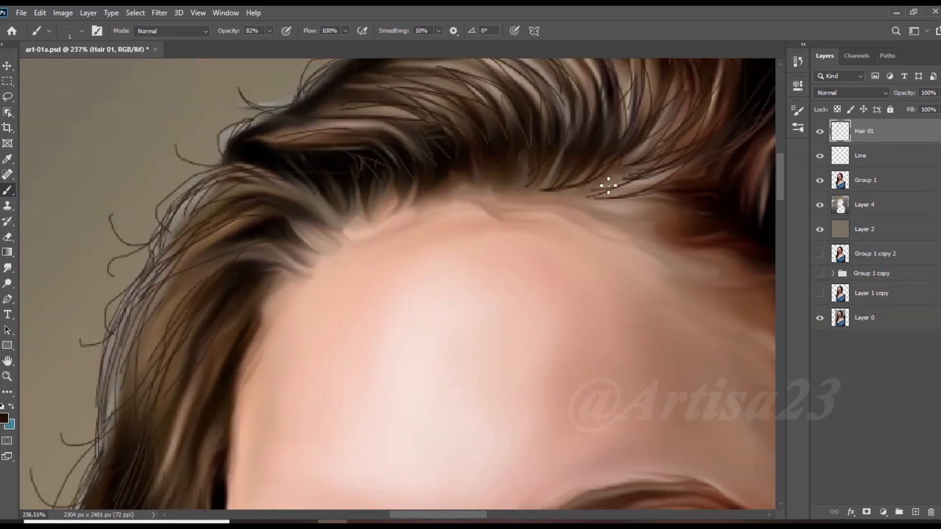
Paint short dark strands along the forehead hairline from one temple to the other
drag(343, 215, 376, 238)
scroll(372, 236, down, 4)
scroll(300, 286, up, 3)
mouse_move(289, 259)
mouse_down()
mouse_move(251, 317)
mouse_move(240, 314)
mouse_up()
scroll(431, 191, down, 8)
scroll(654, 213, up, 4)
drag(539, 202, 581, 217)
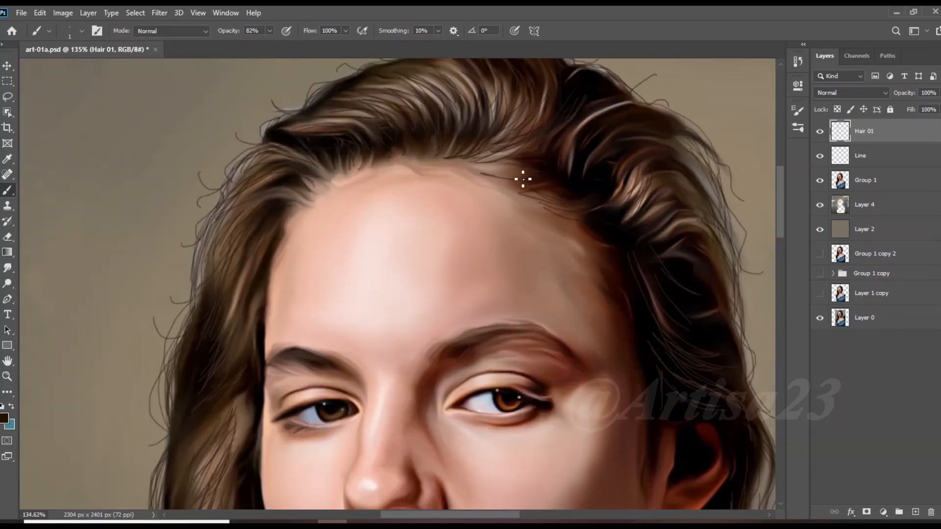
Sample a lighter reddish-brown tone from the hair and paint fine light strands over the crown and dark side hair
scroll(637, 280, down, 6)
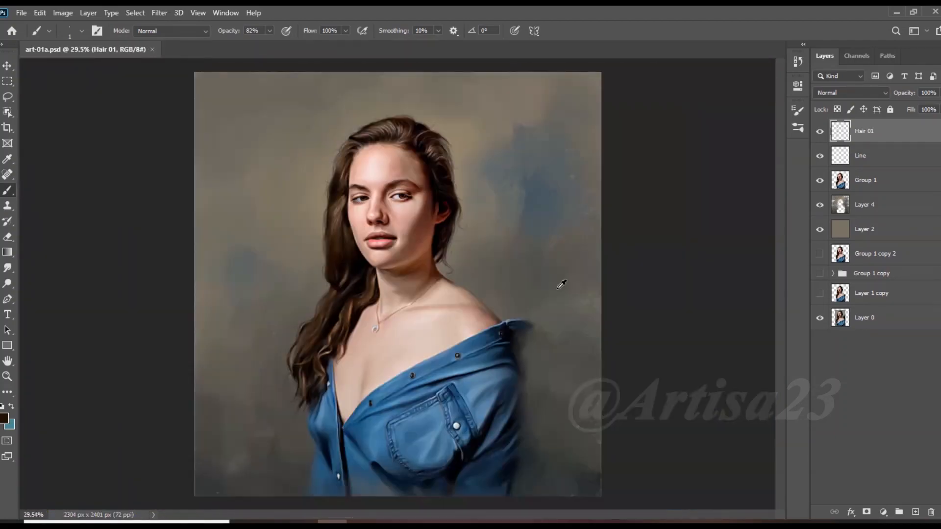
scroll(451, 166, up, 6)
alt+click(449, 169)
drag(479, 221, 504, 200)
drag(483, 226, 526, 210)
scroll(491, 277, down, 3)
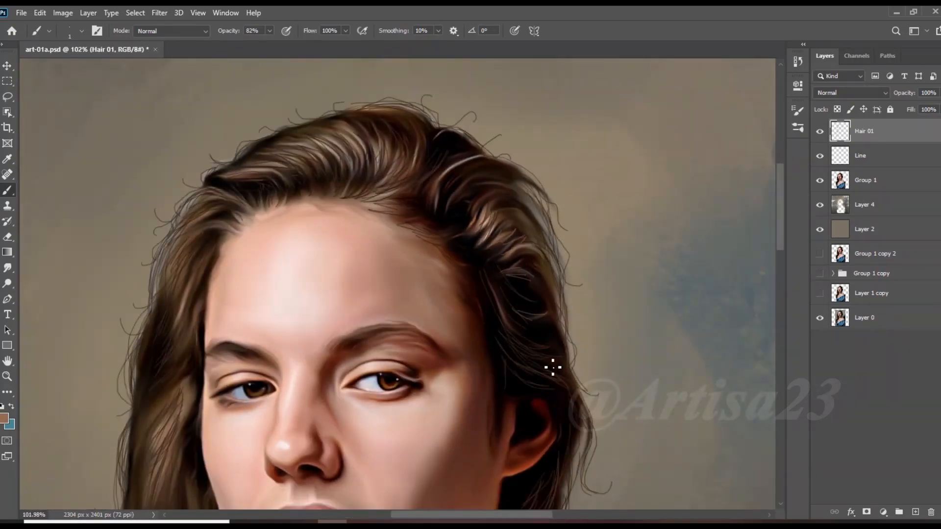
scroll(447, 263, up, 3)
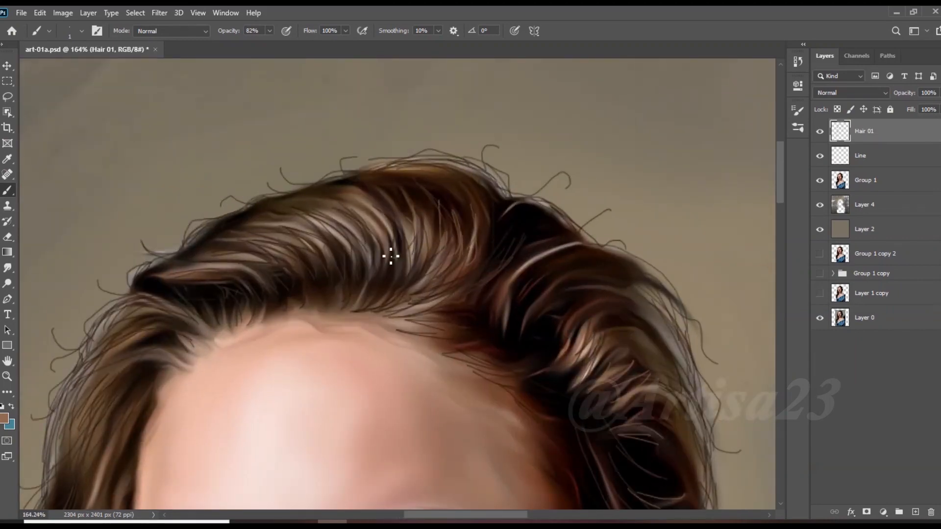
scroll(210, 272, down, 1)
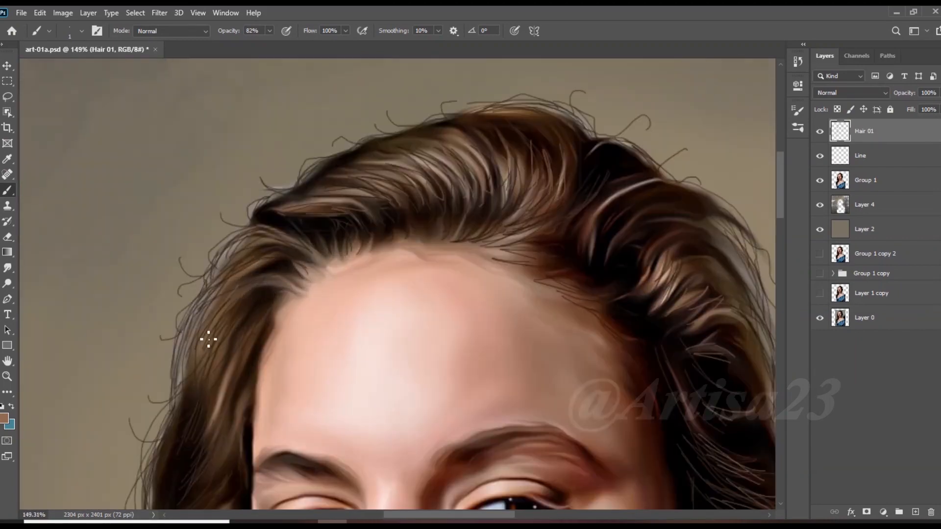
Paint light reddish-brown strands down the hair beside her right temple
scroll(265, 281, down, 2)
drag(248, 322, 220, 433)
scroll(362, 215, down, 4)
scroll(264, 451, up, 4)
drag(309, 334, 289, 410)
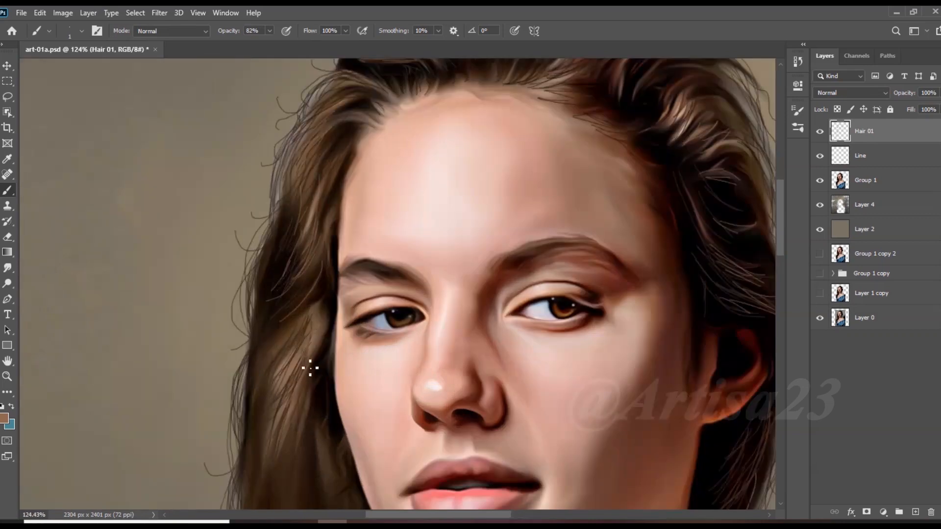
Paint long light reddish-brown strands down the hair beside her right cheek
scroll(319, 407, down, 3)
scroll(316, 409, up, 3)
drag(311, 361, 303, 430)
scroll(343, 409, down, 3)
mouse_move(340, 333)
mouse_down()
mouse_move(361, 411)
mouse_move(332, 407)
mouse_up()
scroll(318, 417, up, 3)
mouse_move(374, 320)
mouse_down()
mouse_move(367, 402)
mouse_move(384, 410)
mouse_up()
Paint long light strands over the dark lower hair section beside the jaw
scroll(316, 368, down, 4)
scroll(308, 482, up, 4)
scroll(386, 407, down, 4)
scroll(319, 460, up, 3)
scroll(507, 179, down, 4)
drag(382, 342, 381, 404)
scroll(419, 380, up, 4)
scroll(426, 294, down, 8)
scroll(519, 264, up, 6)
Add light reddish-brown strands to the hair below the ear
scroll(515, 294, down, 6)
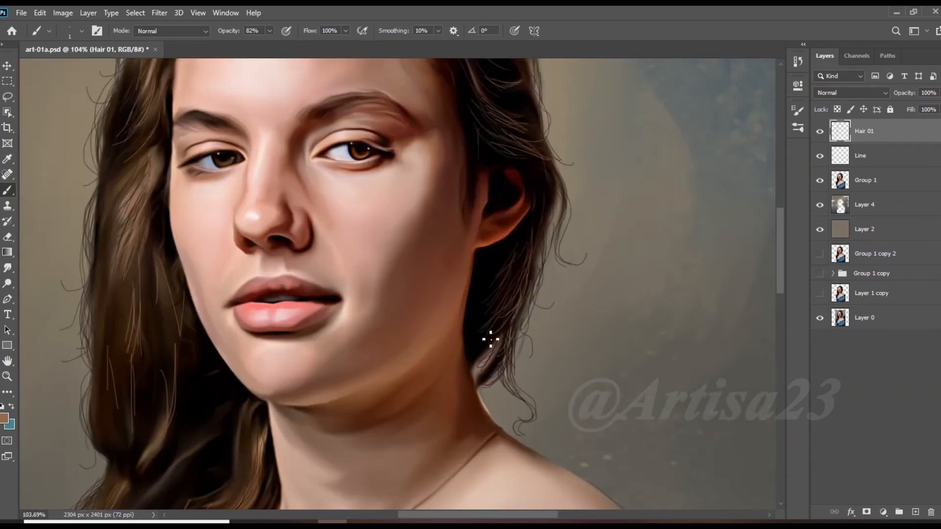
scroll(431, 211, up, 3)
scroll(440, 209, down, 1)
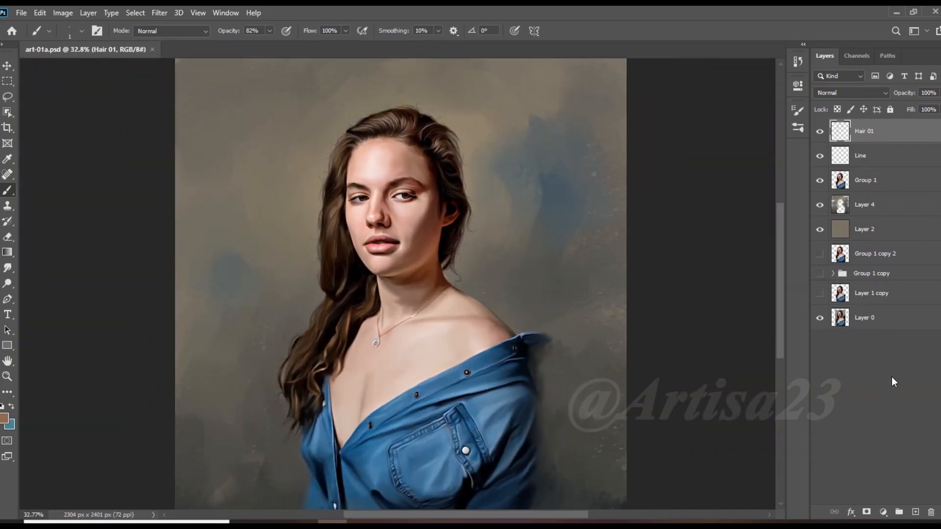
Add a new top layer named Furr 01 and paint short dark upper lashes on her left eye
click(915, 512)
scroll(542, 176, up, 8)
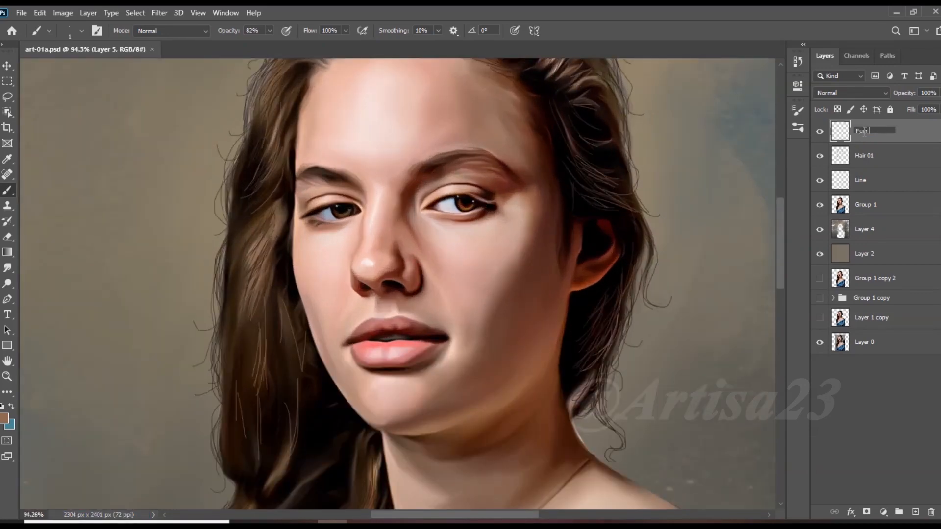
scroll(448, 196, up, 12)
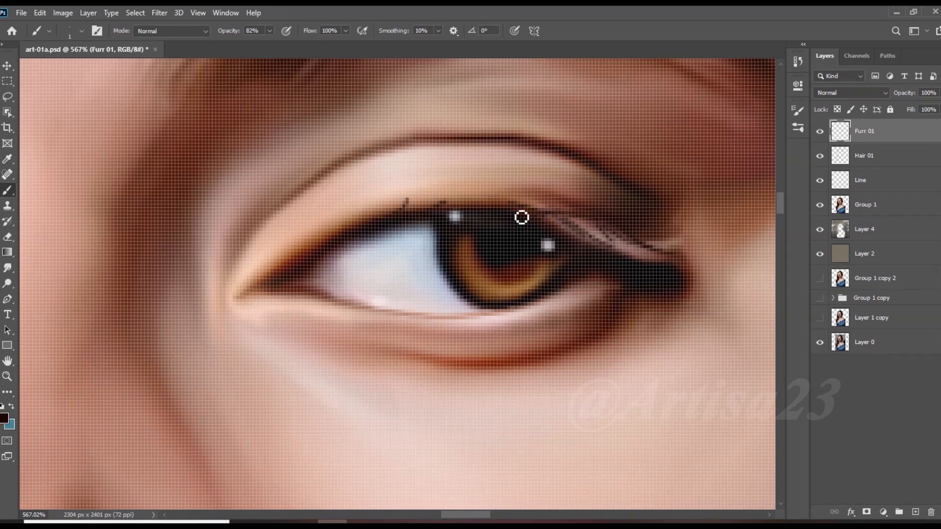
scroll(527, 210, down, 1)
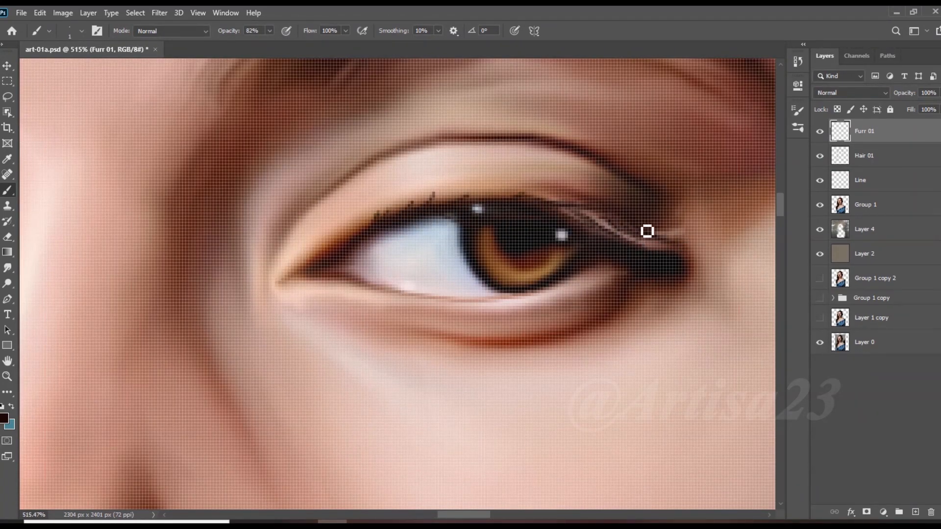
scroll(647, 230, down, 1)
Paint short dark lashes along the upper and lower lids of her right eye
scroll(541, 213, down, 8)
scroll(453, 222, up, 8)
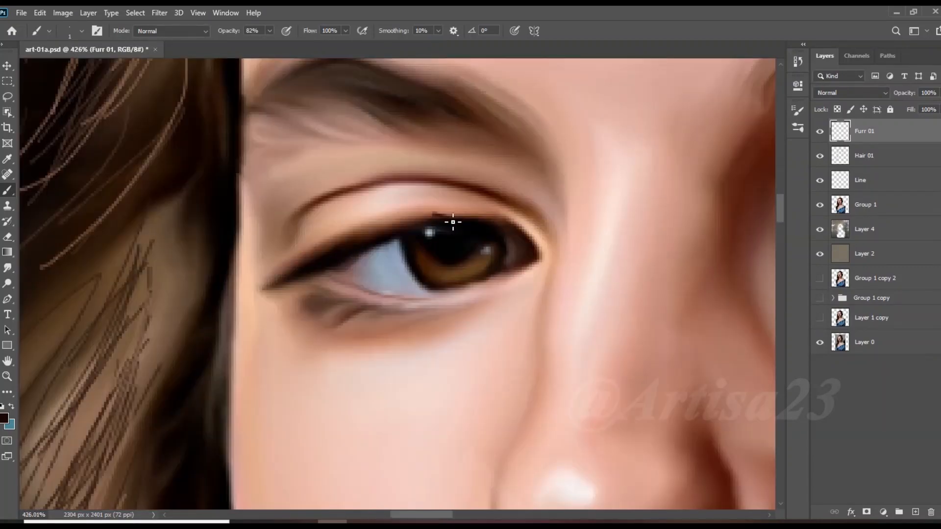
drag(338, 244, 329, 240)
scroll(358, 222, down, 4)
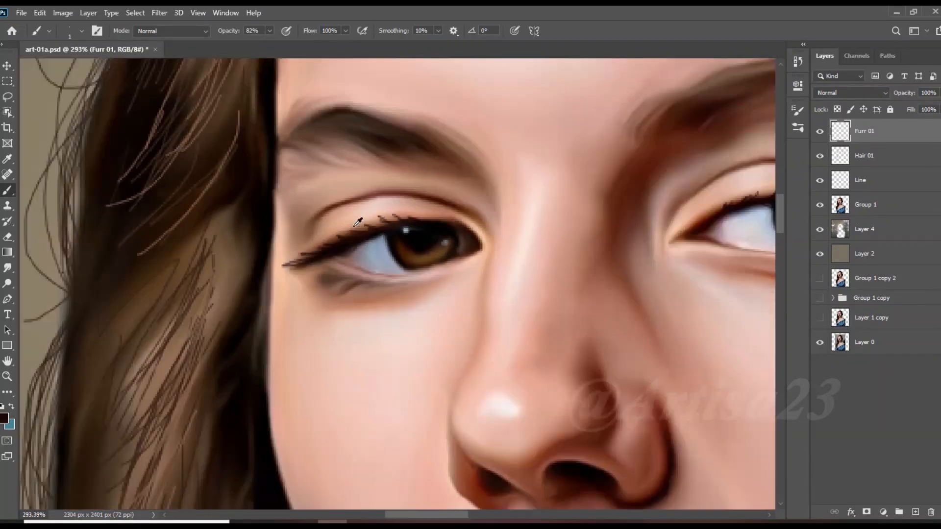
scroll(448, 266, up, 7)
drag(333, 293, 325, 313)
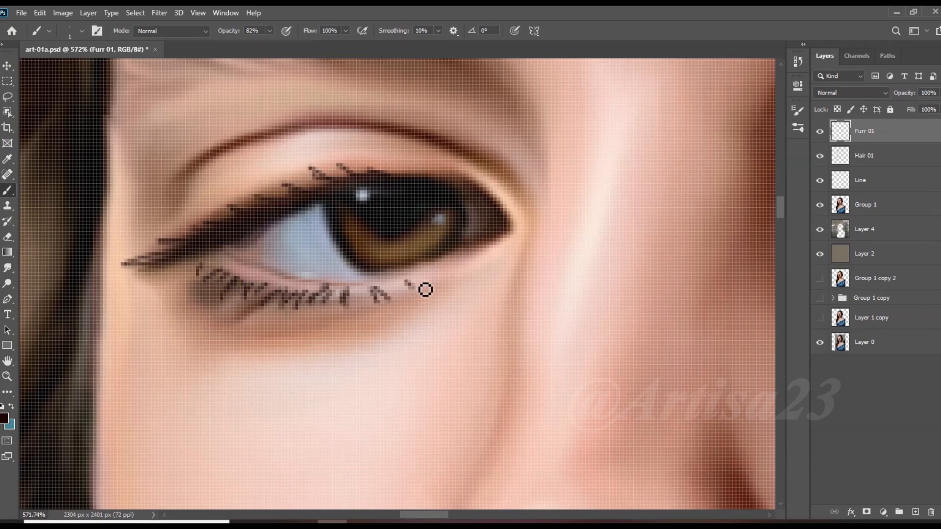
Paint short dark lashes along the lower lid of her left eye
scroll(425, 292, down, 6)
scroll(568, 255, up, 5)
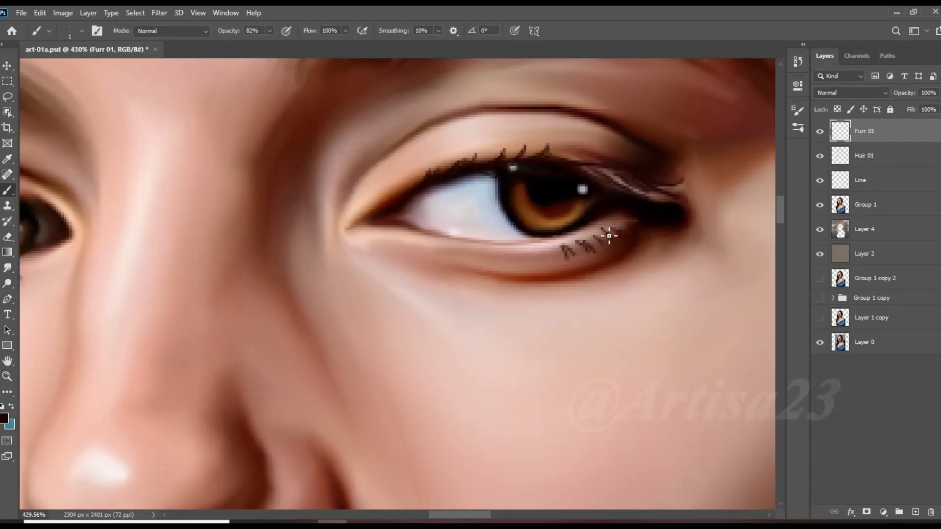
drag(481, 248, 487, 258)
drag(466, 250, 472, 259)
drag(450, 250, 453, 256)
drag(437, 249, 440, 254)
Paint fine dark hairs along both eyebrows, following their direction of growth
scroll(546, 226, down, 7)
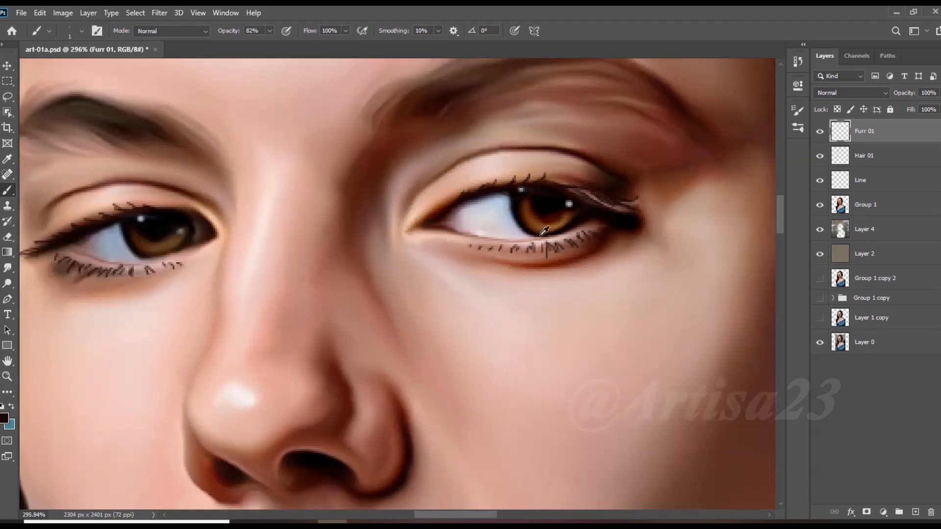
scroll(468, 201, up, 5)
drag(468, 208, 418, 221)
drag(429, 204, 392, 230)
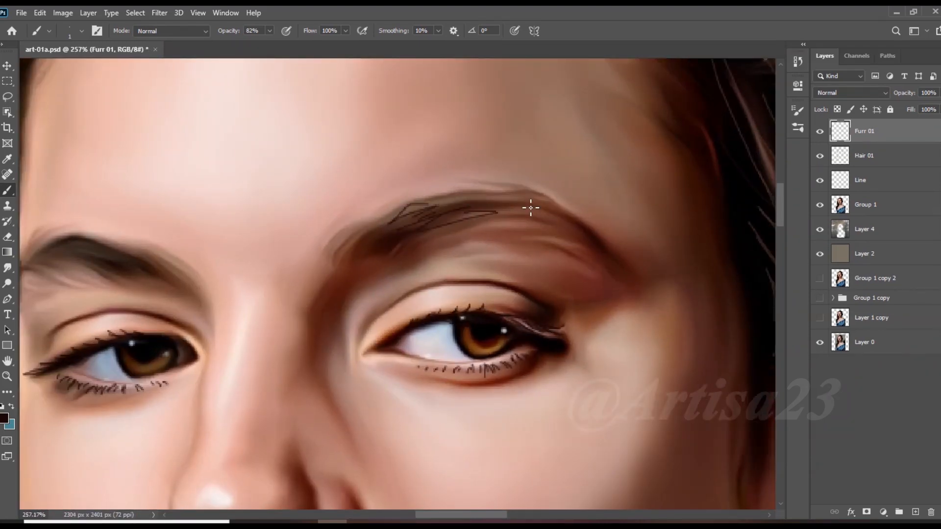
drag(518, 197, 404, 224)
scroll(405, 225, down, 5)
scroll(260, 241, up, 5)
Sample a reddish-brown tone below her left brow and add lighter fine hairs to the eyebrows
scroll(366, 166, down, 1)
alt+click(594, 208)
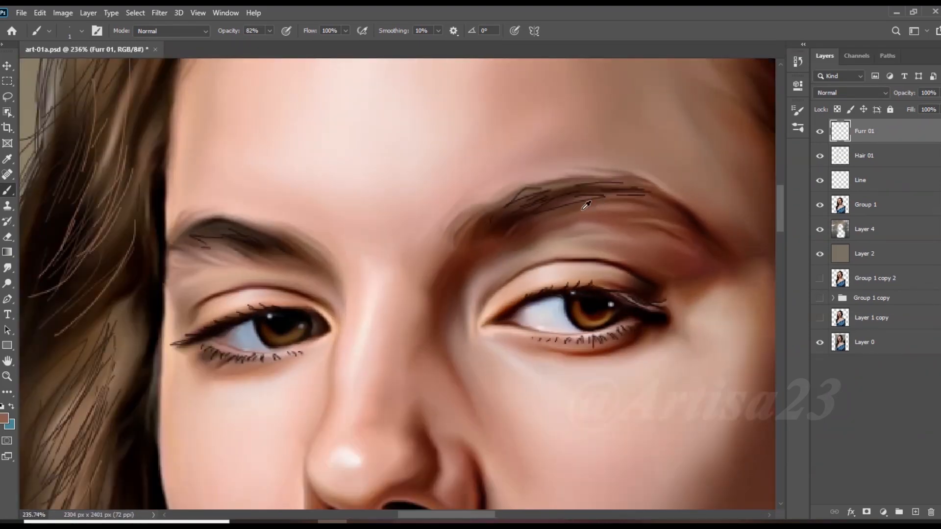
scroll(393, 250, up, 1)
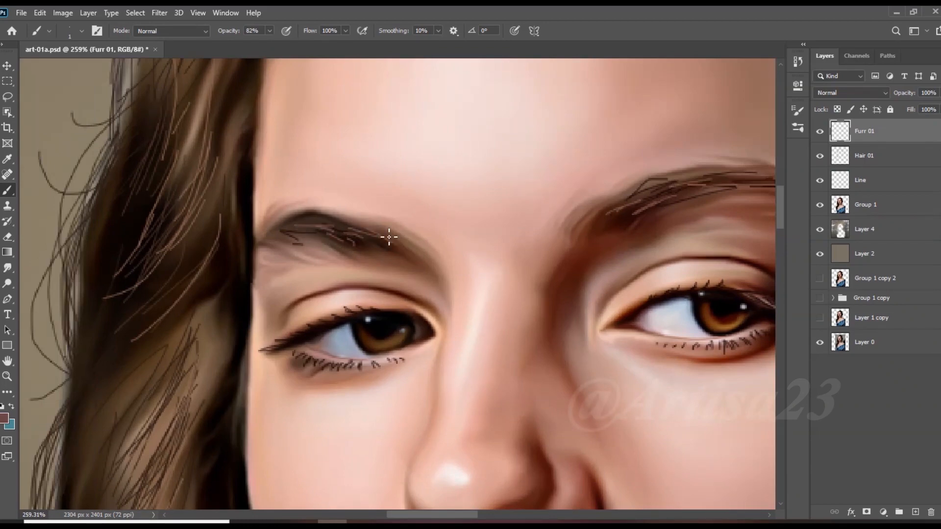
scroll(428, 189, down, 10)
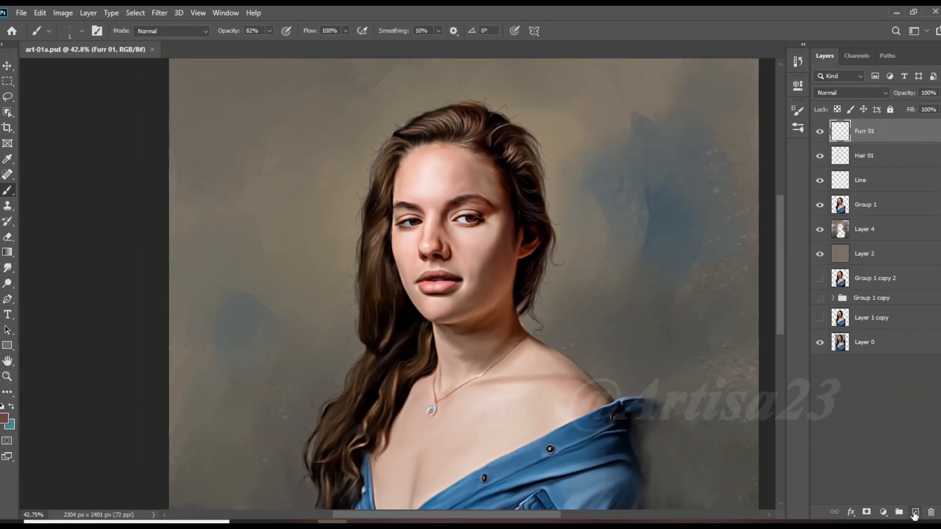
Add a new layer named "Color -01" above the Furr 01 layer
click(915, 512)
double_click(871, 130)
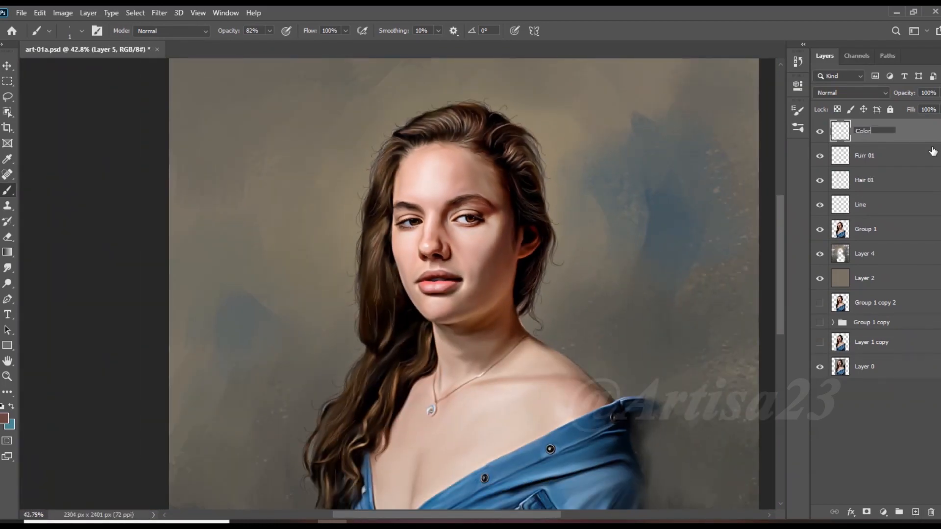
text(Color -01)
key(Return)
scroll(583, 143, down, 5)
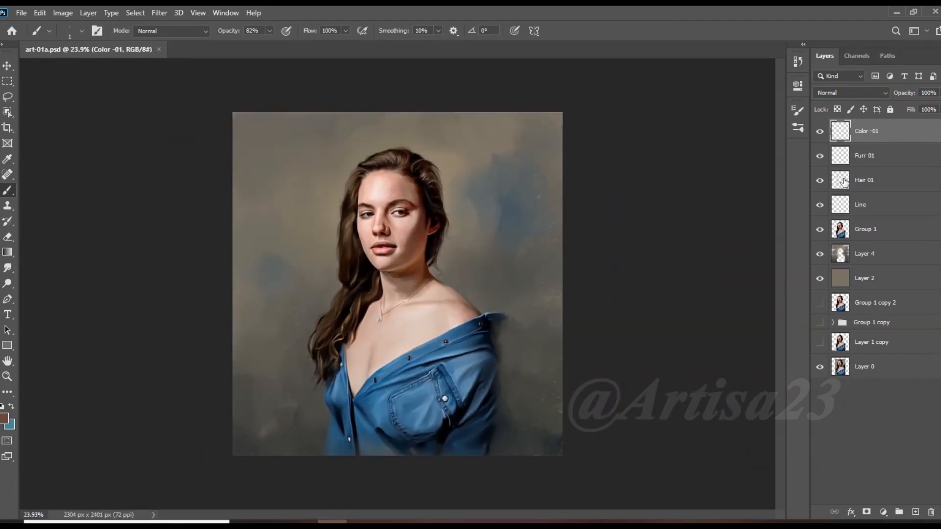
Load the Group 1 figure's outline as a selection and set up a soft brush at 15% opacity
ctrl+click(840, 237)
click(97, 31)
click(668, 128)
click(774, 104)
click(270, 31)
drag(270, 44, 239, 45)
scroll(392, 294, up, 1)
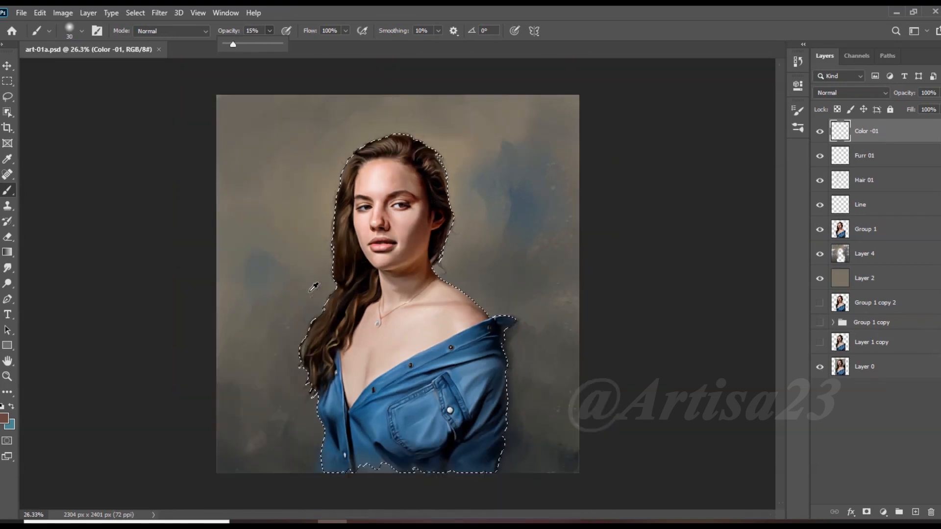
Choose a dark red foreground colour and set the Color -01 layer's blend mode to Color
click(5, 417)
click(281, 114)
click(268, 206)
click(388, 108)
scroll(420, 263, up, 1)
click(850, 93)
click(833, 374)
Paint a soft red tint over the cheeks, forehead, chin, shoulder and chest within the selection
key(])
key(])
key(])
key(])
key(])
mouse_move(414, 214)
mouse_down()
mouse_move(409, 206)
mouse_move(403, 219)
mouse_move(371, 215)
mouse_move(350, 224)
mouse_up()
key(])
drag(381, 164, 391, 162)
drag(374, 260, 383, 262)
drag(479, 326, 456, 334)
drag(381, 367, 371, 376)
key([)
key([)
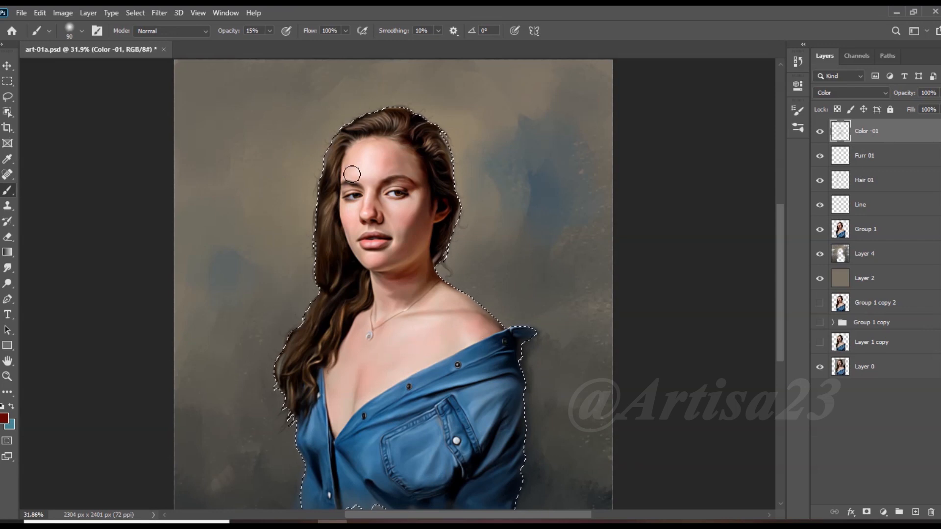
Smudge the red tint smoothly into the face, neck and chest at 54% strength and clear the selection
click(8, 268)
scroll(408, 305, up, 3)
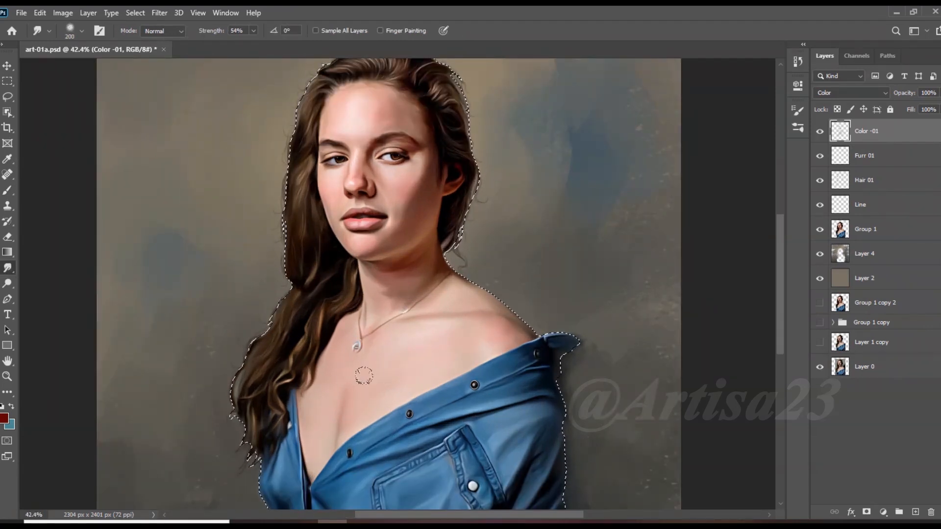
key(bracketleft)
key(bracketleft)
key(bracketright)
key(bracketright)
scroll(384, 331, down, 1)
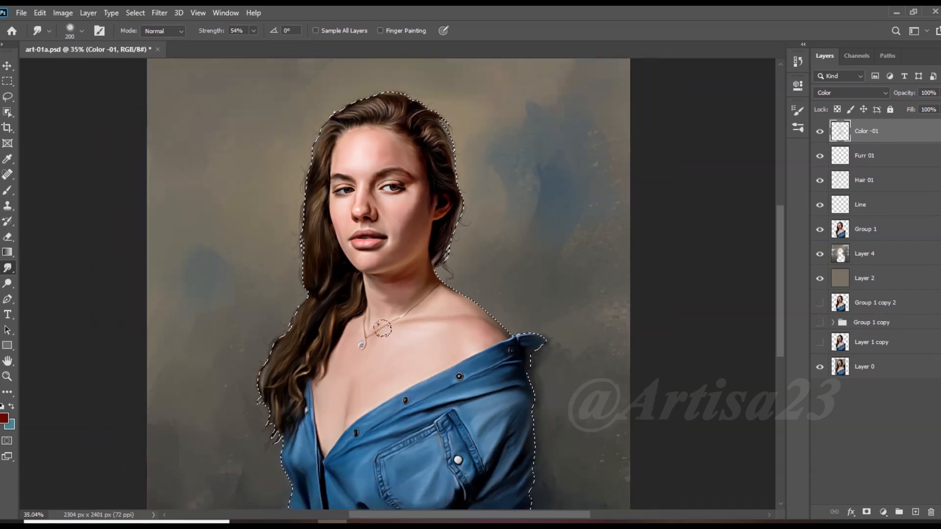
scroll(384, 332, up, 2)
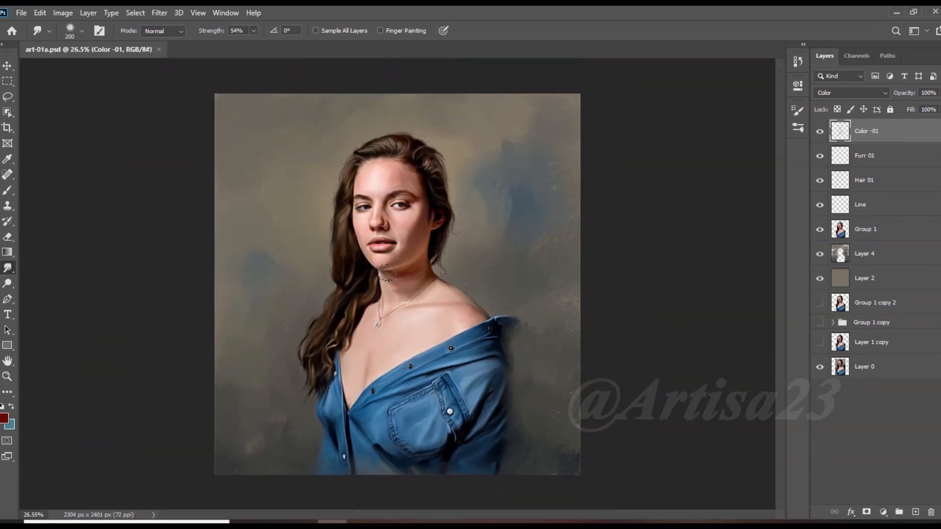
On the Group 1 layer, begin a Pen path down the shirt's opening and up the first stretch of neckline
click(871, 234)
click(8, 299)
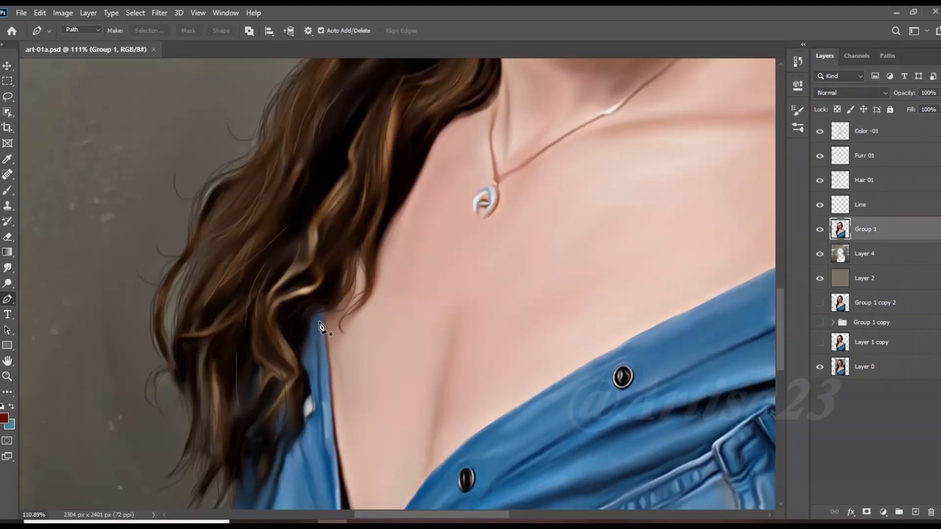
scroll(351, 476, up, 2)
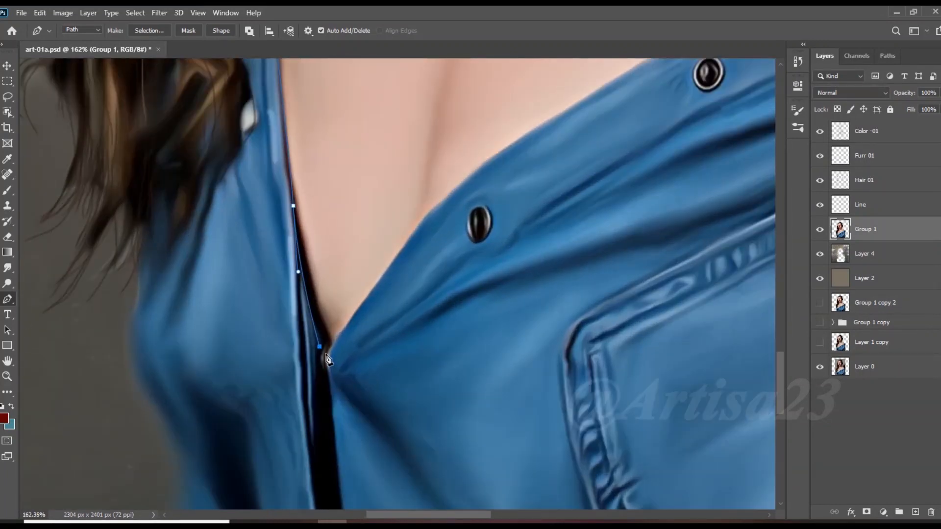
scroll(373, 309, up, 2)
scroll(376, 294, up, 3)
drag(373, 276, 390, 254)
drag(464, 152, 485, 128)
Continue the path along the neckline edge past the buttons up to the collar at the shoulder
drag(496, 126, 292, 307)
drag(377, 219, 415, 188)
drag(560, 104, 569, 92)
drag(571, 92, 209, 290)
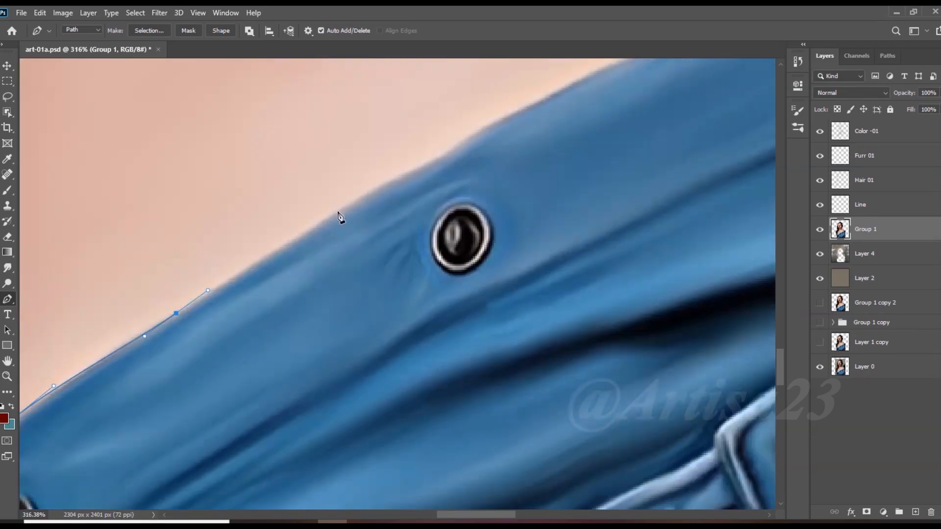
drag(513, 119, 190, 264)
scroll(190, 264, down, 2)
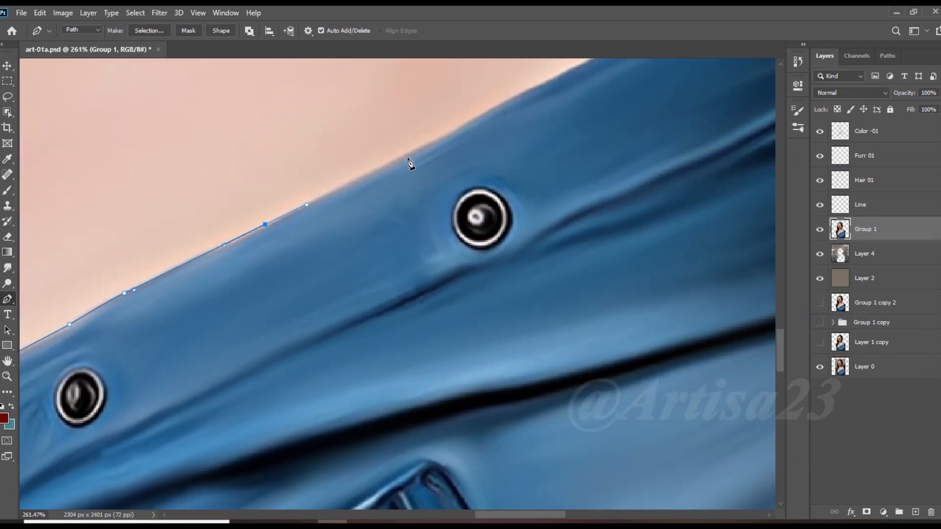
drag(517, 95, 529, 84)
drag(528, 84, 375, 221)
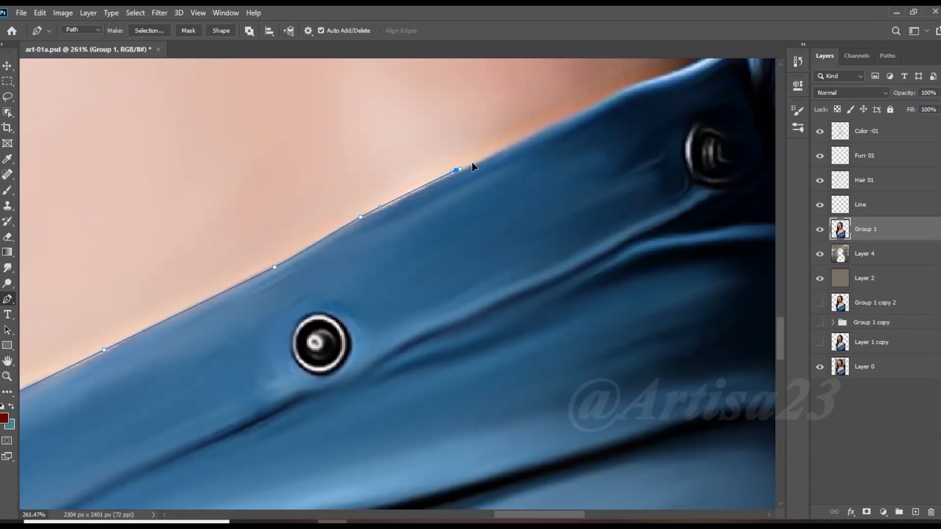
drag(600, 108, 370, 241)
click(399, 218)
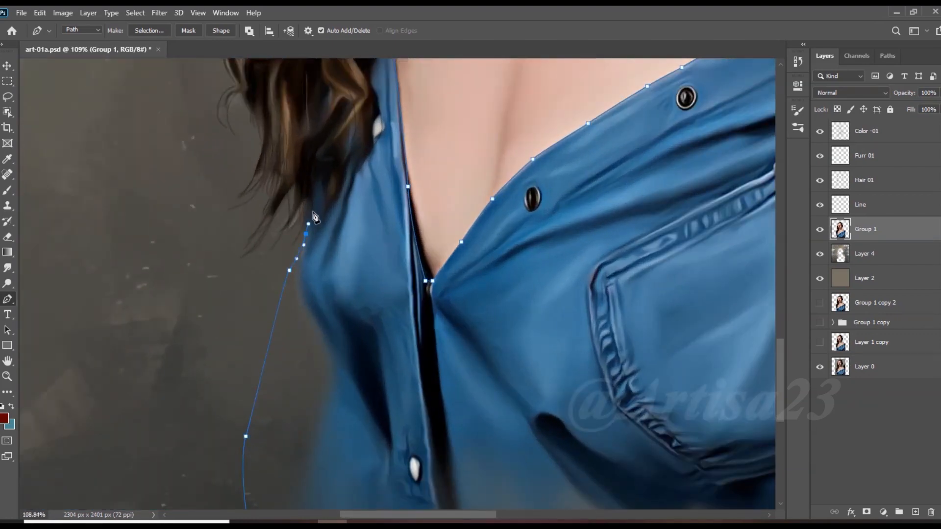
Close the path around the shirt along the edge of the hair and convert it to a selection
drag(316, 199, 321, 191)
drag(338, 174, 344, 165)
drag(349, 147, 354, 140)
drag(373, 106, 328, 258)
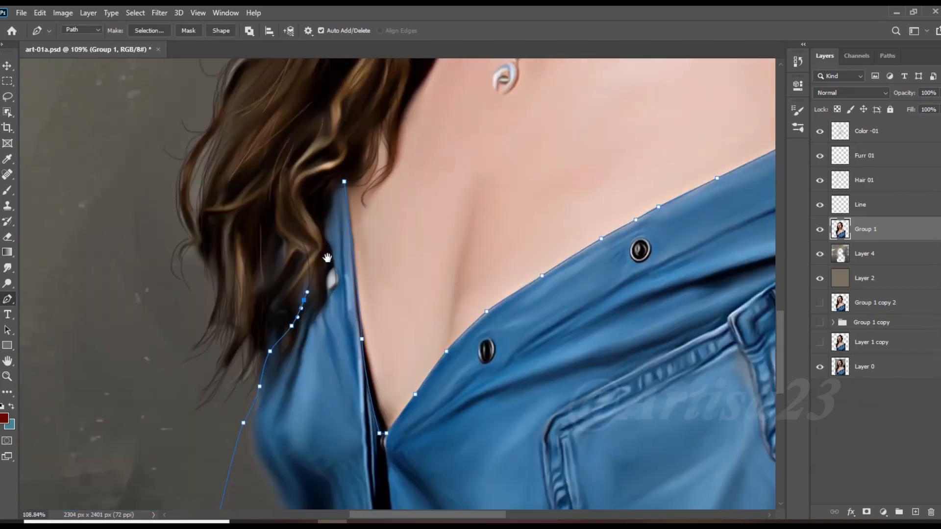
key(ctrl+0)
right_click(462, 251)
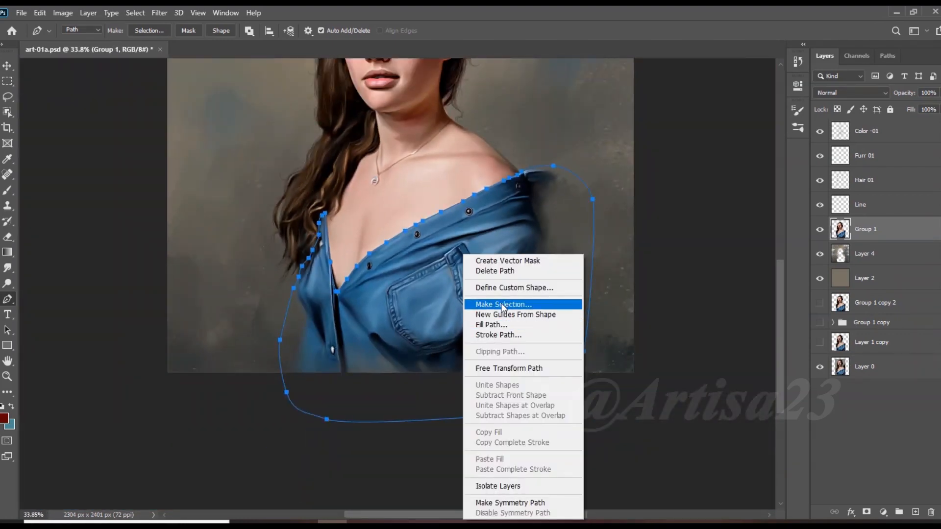
click(504, 301)
key(Return)
Apply Color Balance twice to the selected shirt, shifting its blue toward teal
click(62, 12)
mouse_move(84, 39)
click(338, 114)
mouse_move(691, 181)
mouse_down()
mouse_move(677, 180)
mouse_move(699, 153)
mouse_move(685, 182)
mouse_up()
click(807, 127)
click(63, 12)
mouse_move(84, 40)
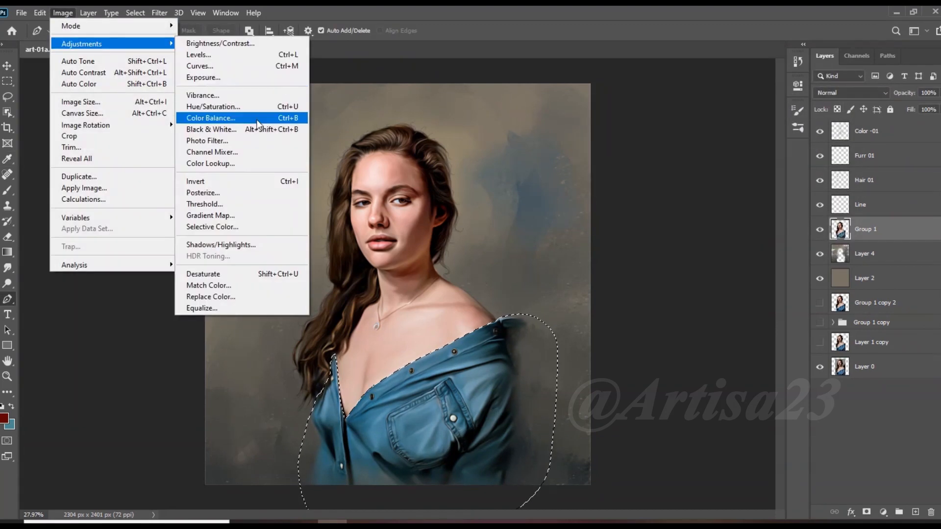
click(201, 118)
drag(691, 181, 683, 154)
click(810, 128)
Deepen the selected shirt's tones with Levels and clear the selection
click(63, 13)
mouse_move(81, 43)
click(201, 55)
drag(587, 226, 598, 228)
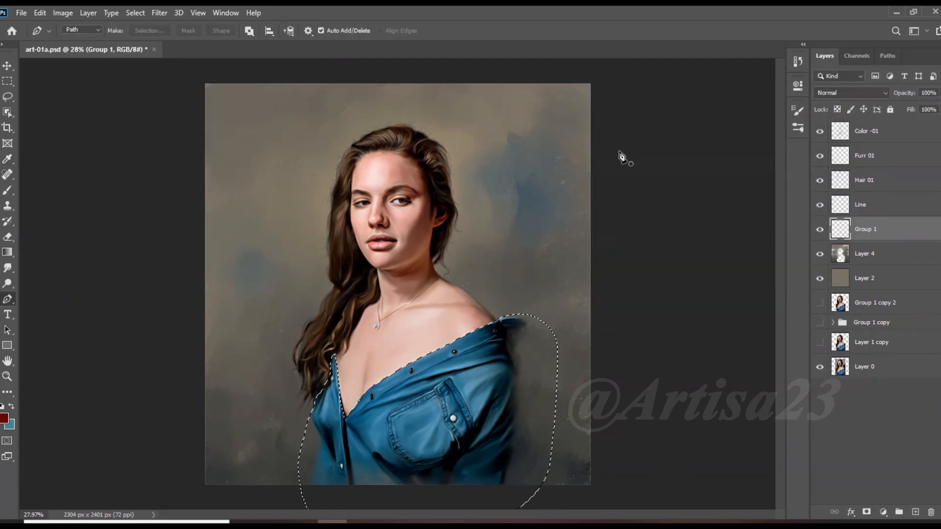
scroll(489, 357, down, 2)
scroll(465, 367, up, 3)
scroll(465, 366, up, 4)
scroll(414, 206, down, 7)
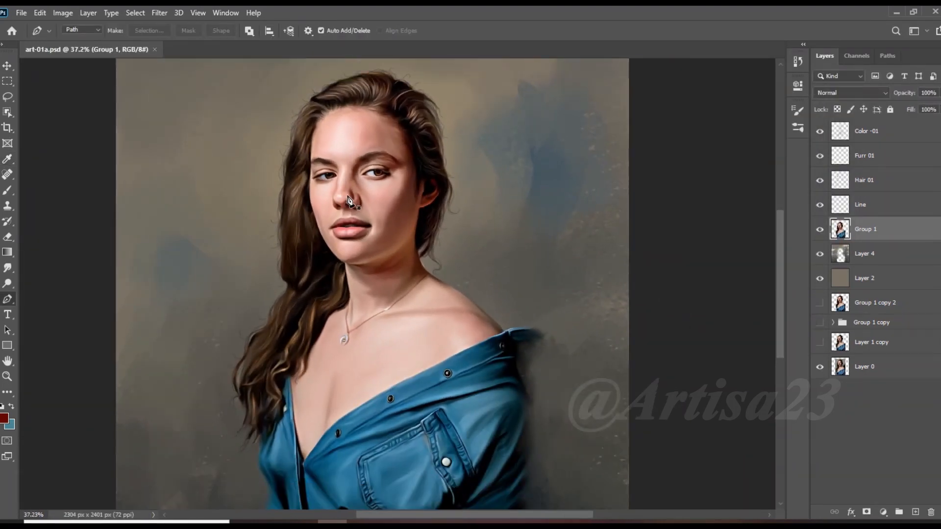
scroll(517, 255, up, 2)
Add a new layer named "Color 02" above the Color -01 layer and save the file
click(874, 133)
scroll(452, 233, up, 2)
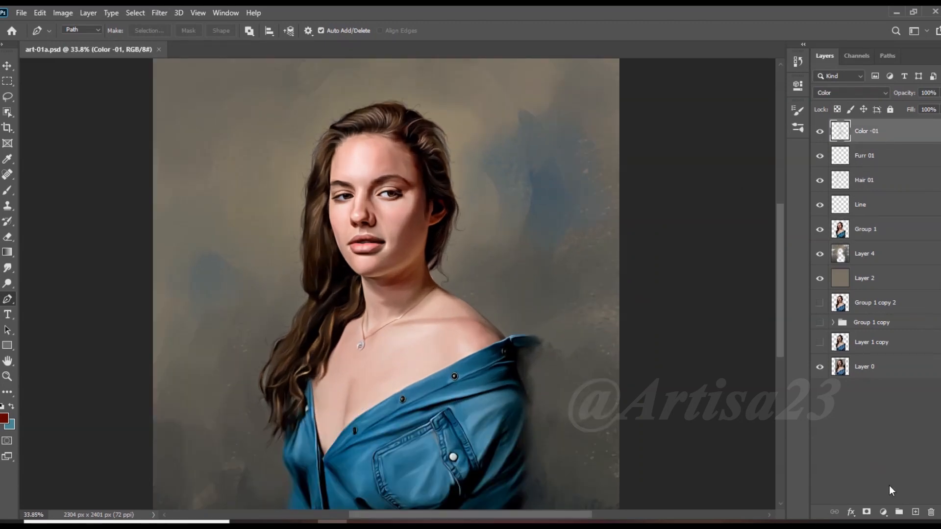
click(915, 512)
double_click(864, 134)
scroll(384, 198, down, 3)
key(ctrl+s)
With the figure's outline selected, choose an orange-yellow brush colour and set the Color 02 layer's blend mode to Color
scroll(451, 256, up, 3)
click(7, 192)
click(5, 417)
click(281, 243)
drag(265, 190, 261, 178)
click(283, 245)
click(254, 149)
click(283, 247)
click(251, 128)
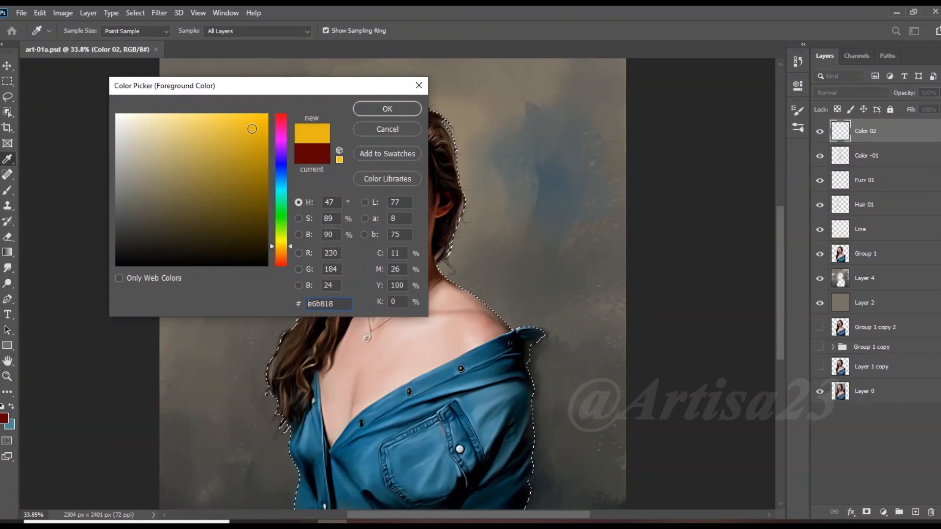
click(282, 248)
click(387, 109)
click(851, 93)
click(838, 373)
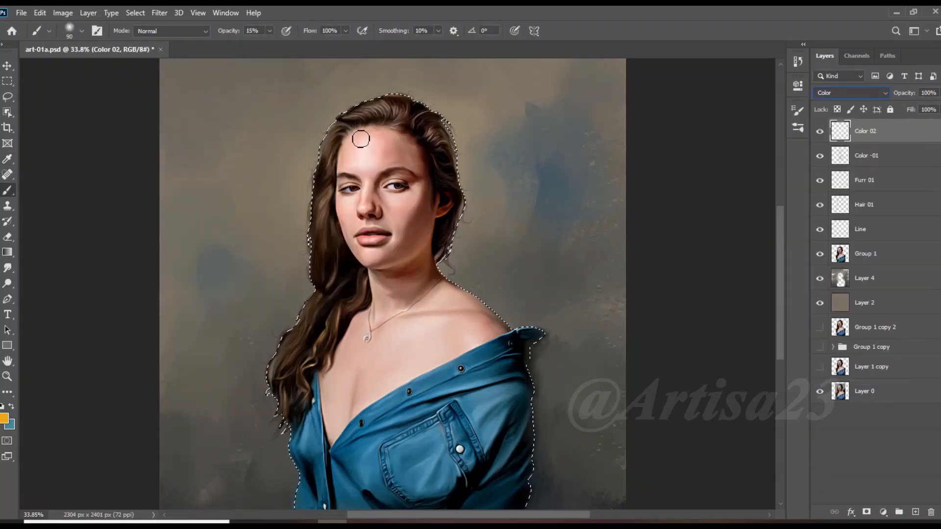
Paint an orange-yellow tint over the forehead, neck, shoulder and chest at 15% opacity
scroll(358, 136, up, 3)
drag(329, 156, 350, 121)
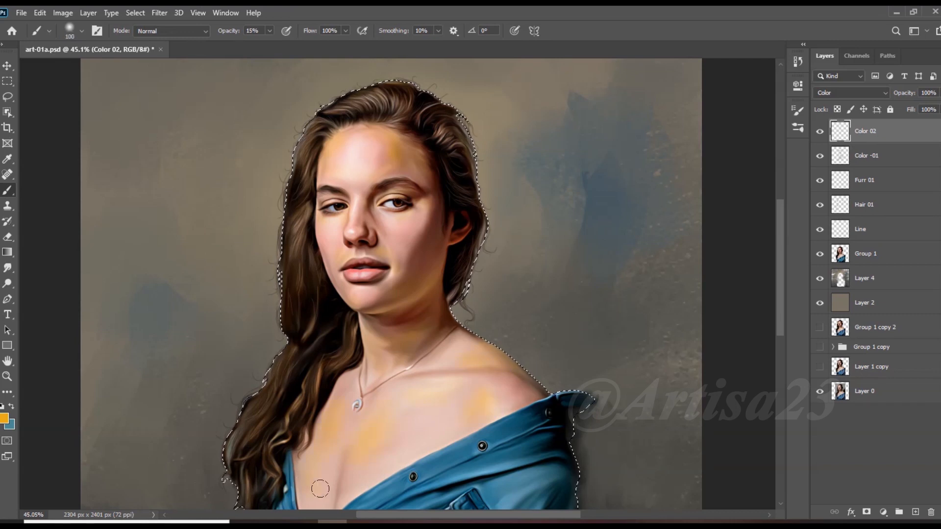
scroll(401, 388, down, 2)
scroll(399, 382, up, 1)
Warm the painted orange-yellow tint on the Color 02 layer with Color Balance
click(63, 13)
mouse_move(82, 43)
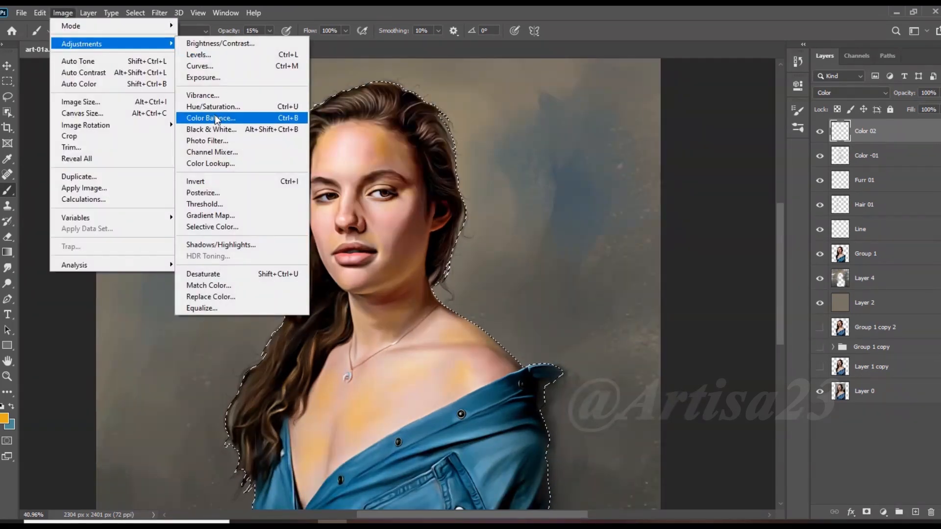
click(216, 118)
drag(690, 151, 718, 151)
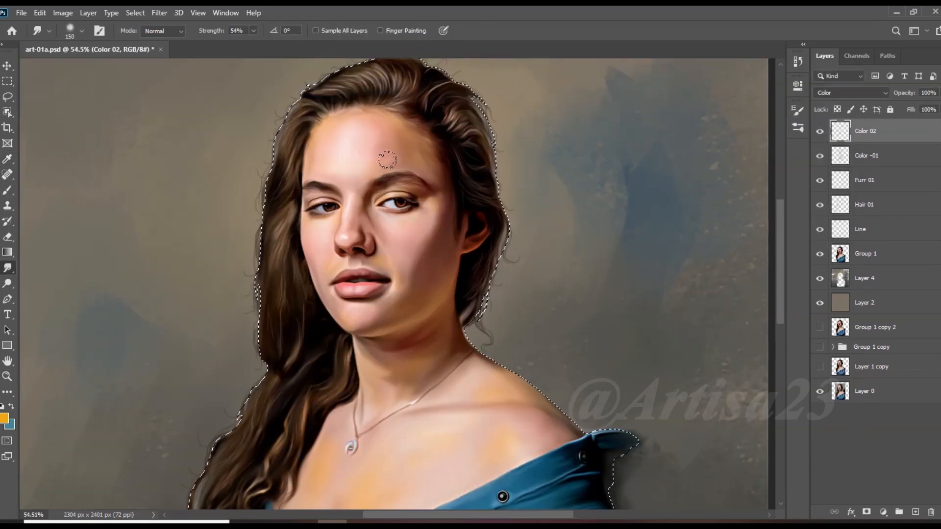
Smudge the orange tint smoothly across the forehead and face at 54% strength
key(bracketleft)
key(bracketleft)
key(bracketright)
key(bracketright)
key(bracketright)
key(bracketright)
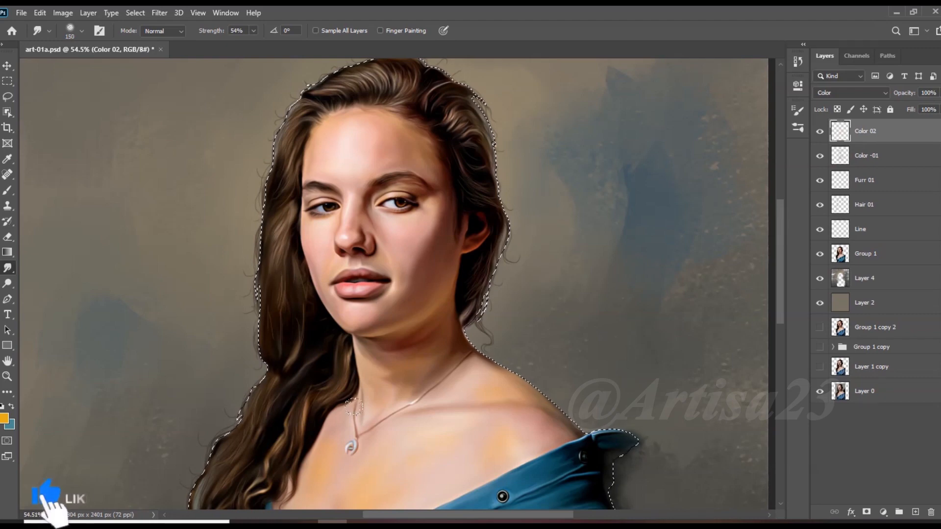
scroll(483, 422, down, 4)
Smudge the orange tint evenly over the chest and shoulder with a brush size of 200
drag(483, 418, 416, 435)
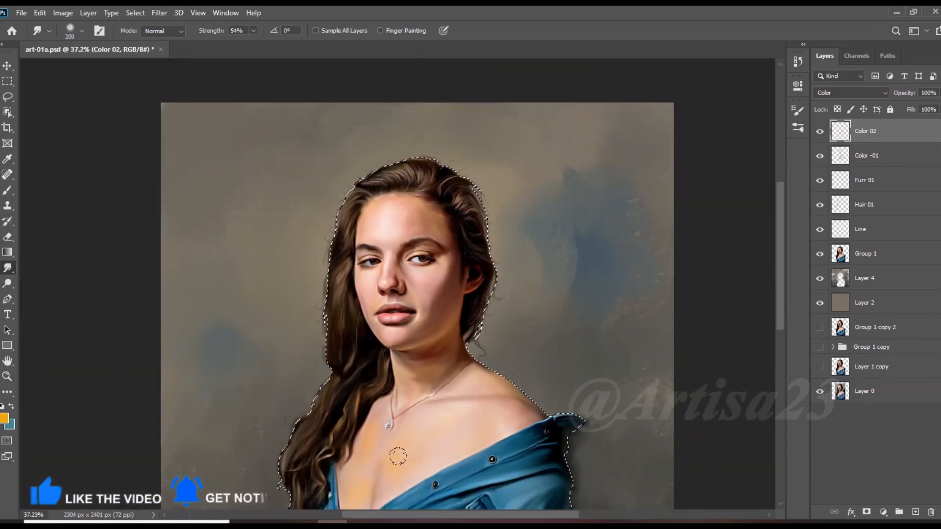
scroll(398, 441, down, 2)
scroll(398, 441, up, 3)
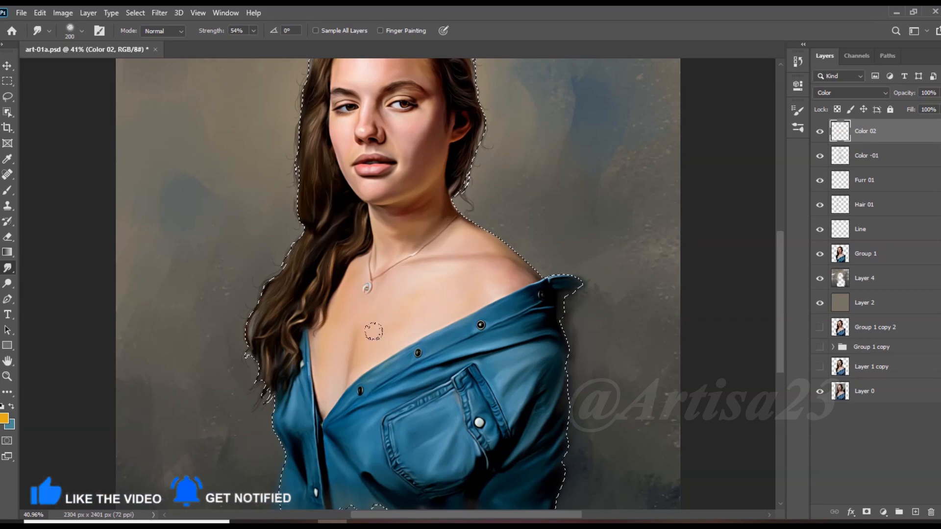
scroll(392, 320, down, 2)
scroll(332, 186, up, 4)
Refine the tint's blending on the cheeks and forehead using smudge brush sizes of 150 and 175
key(bracketleft)
key(bracketleft)
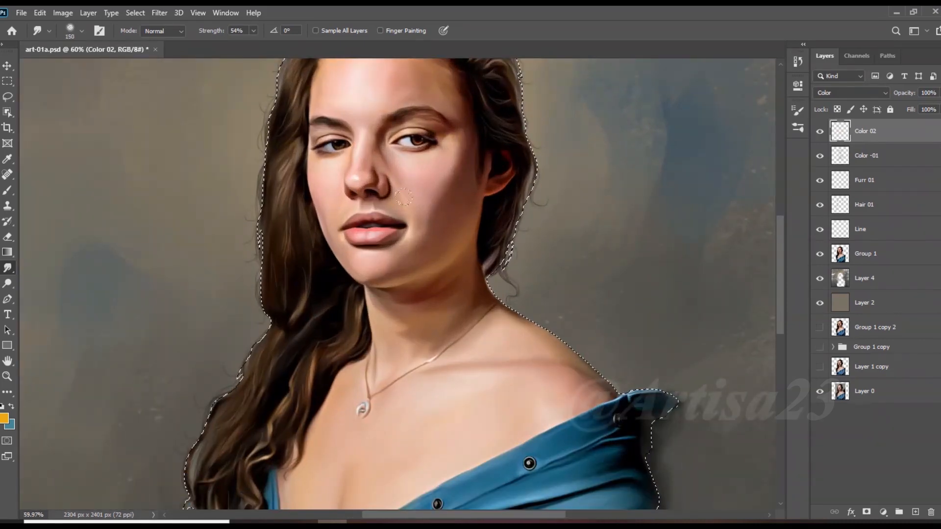
scroll(485, 275, down, 1)
key(bracketright)
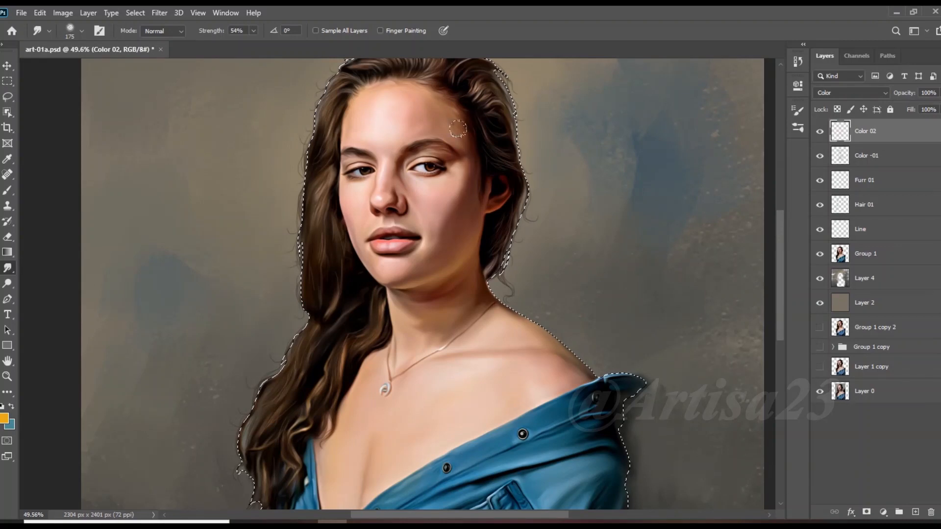
scroll(613, 426, down, 1)
scroll(612, 426, up, 2)
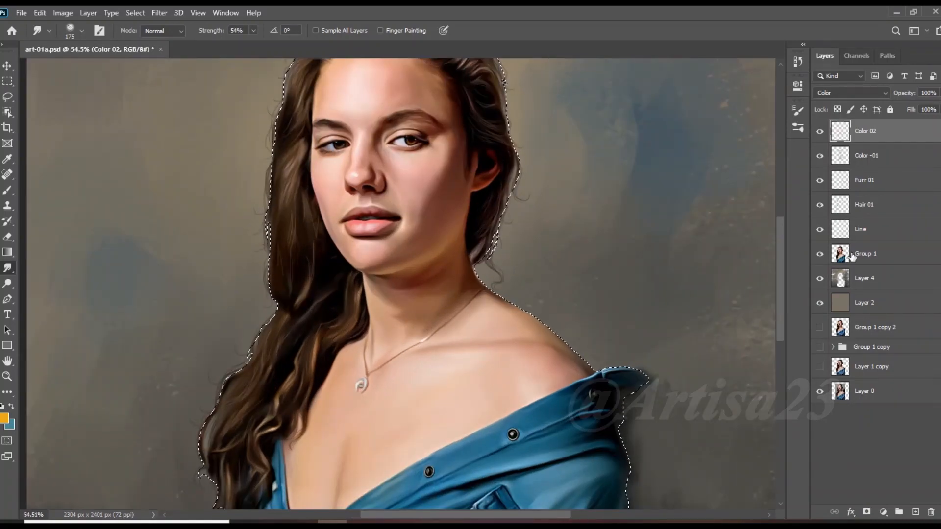
Smooth the neck and jaw shading on the Group 1 layer with a smaller smudge brush at 30% strength, and save
click(851, 255)
key(3)
key(bracketleft)
key(bracketleft)
key(bracketleft)
scroll(400, 314, up, 3)
key(bracketleft)
key(bracketleft)
key(bracketleft)
key(bracketleft)
key(bracketleft)
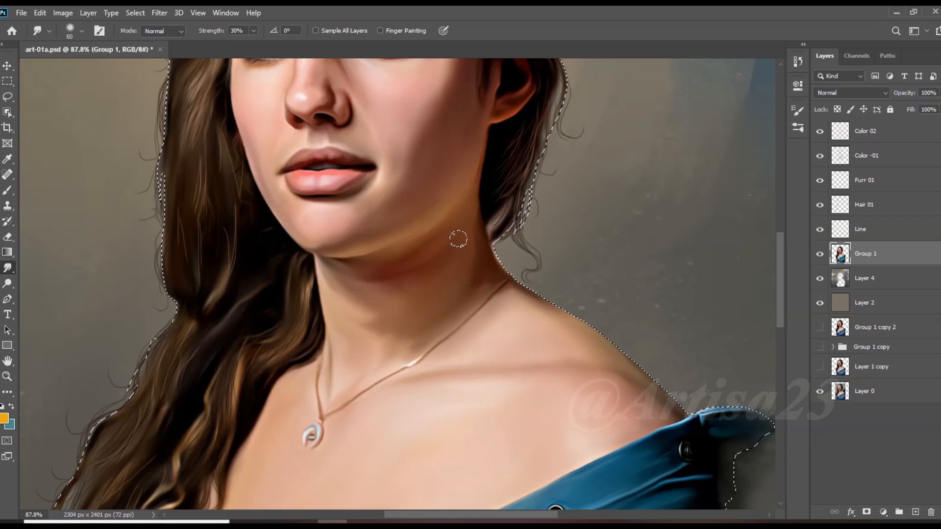
key(bracketright)
key(bracketright)
scroll(422, 270, down, 1)
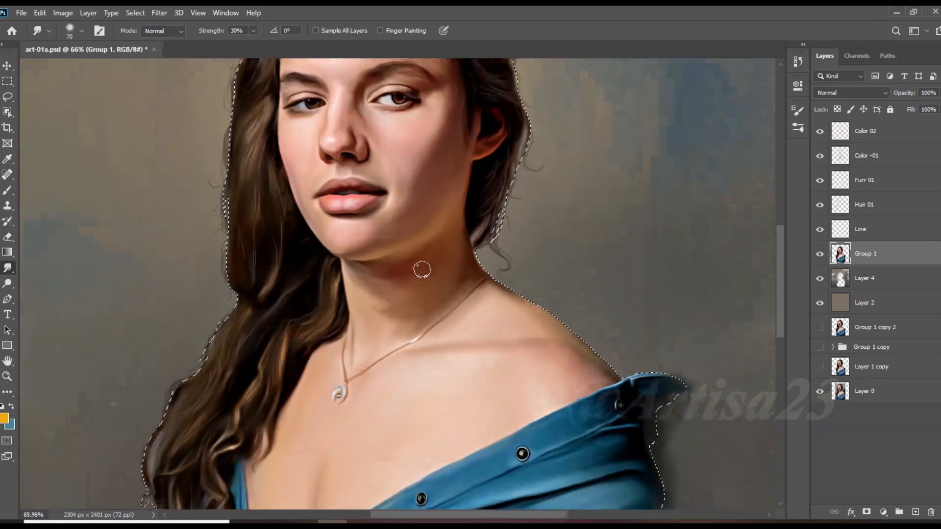
scroll(422, 269, down, 8)
key(ctrl+s)
Smudge the Color 02 tint near the hairline with a size 150 brush, save the file and clear the selection
click(866, 131)
scroll(460, 168, down, 2)
scroll(412, 169, up, 6)
key(bracketright)
key(bracketright)
key(bracketright)
key(bracketright)
key(bracketright)
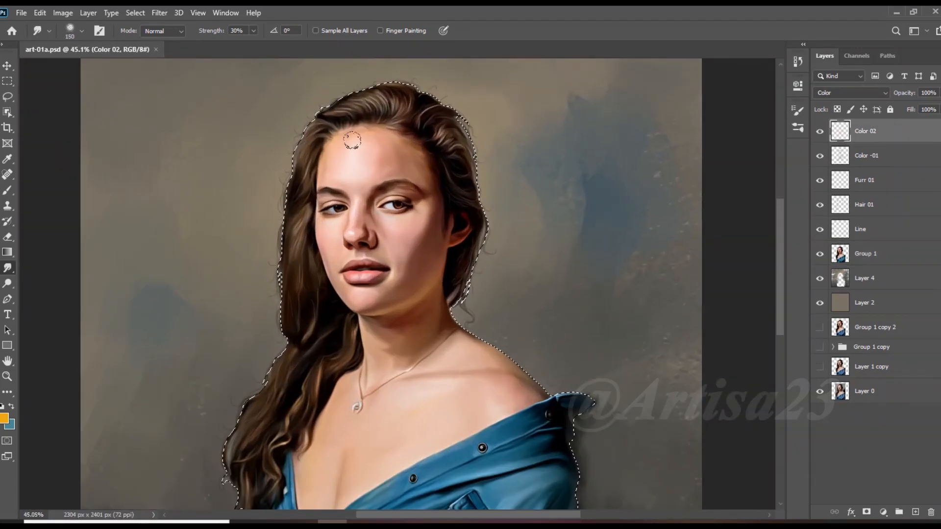
scroll(368, 179, down, 7)
key(ctrl+s)
key(ctrl+d)
scroll(456, 235, up, 2)
scroll(454, 223, down, 1)
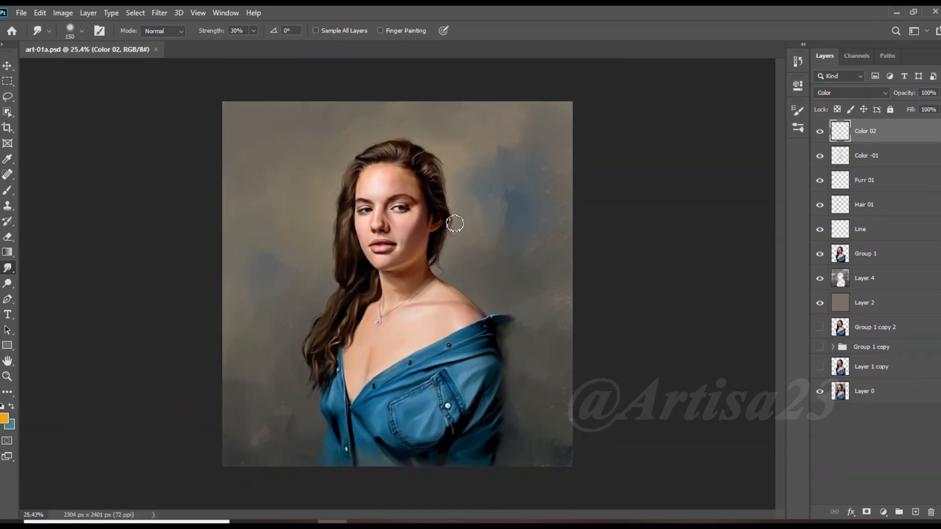
Add a new layer named Color 03 above Color 02 and save the file
scroll(455, 223, up, 1)
click(914, 512)
click(917, 132)
scroll(389, 145, down, 3)
key(ctrl+s)
scroll(477, 331, up, 4)
Smudge the Color 02 tint over the chest with a size 150 brush at 30% strength, and save
click(865, 155)
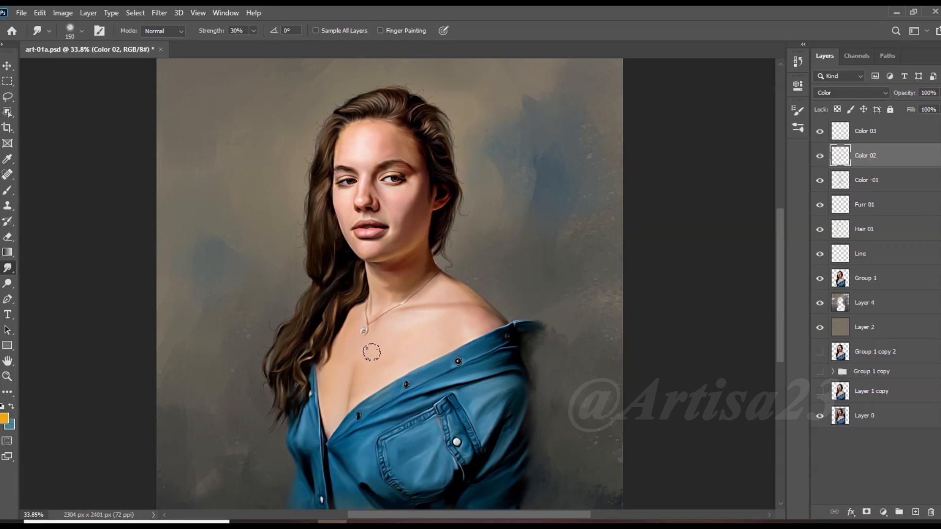
scroll(371, 352, down, 3)
key(ctrl+s)
scroll(426, 204, up, 1)
key(alt+])
Choose teal as the brush colour and set the Color 03 layer's blend mode to Color
key(b)
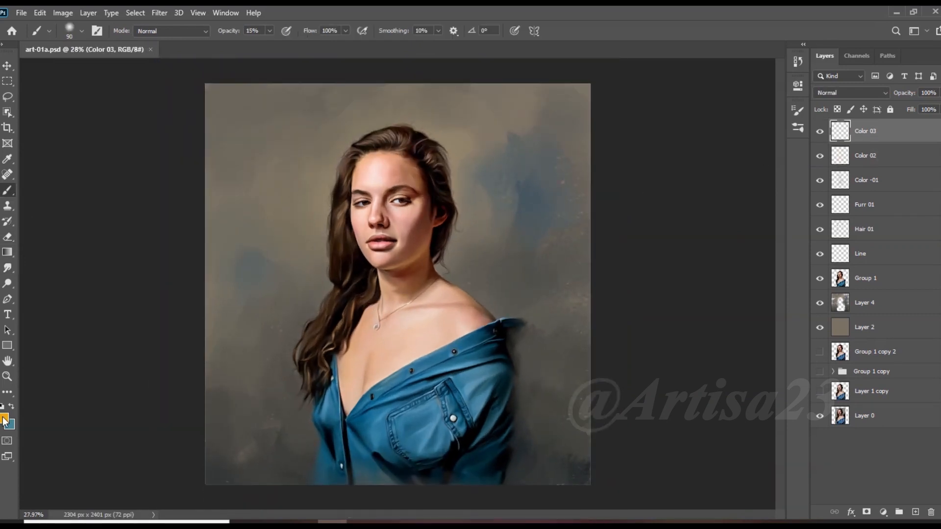
click(4, 420)
drag(282, 192, 282, 190)
drag(178, 199, 169, 185)
click(410, 108)
click(851, 94)
click(833, 373)
Load the Group 1 figure as a selection and brush teal tint onto the forehead, chin, neck and chest at 15% opacity
ctrl+click(840, 278)
click(7, 67)
scroll(424, 272, up, 3)
click(8, 190)
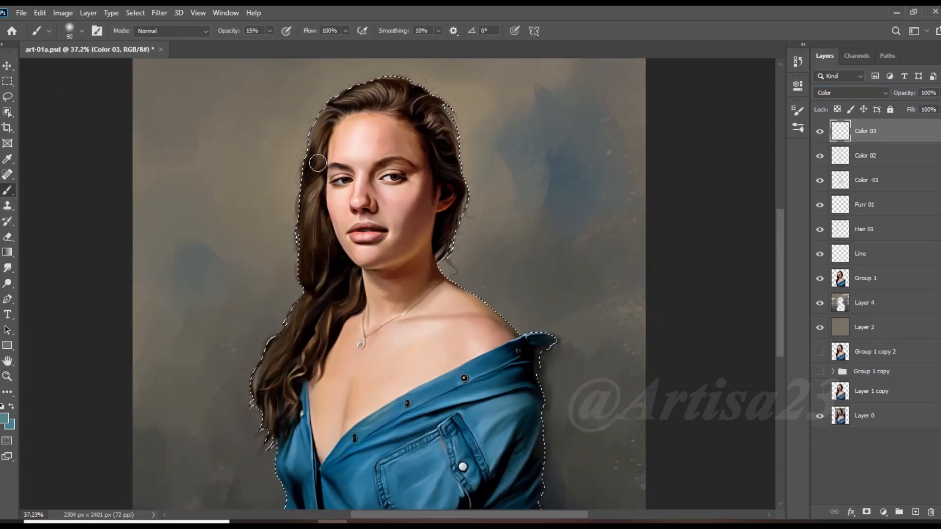
scroll(422, 174, up, 2)
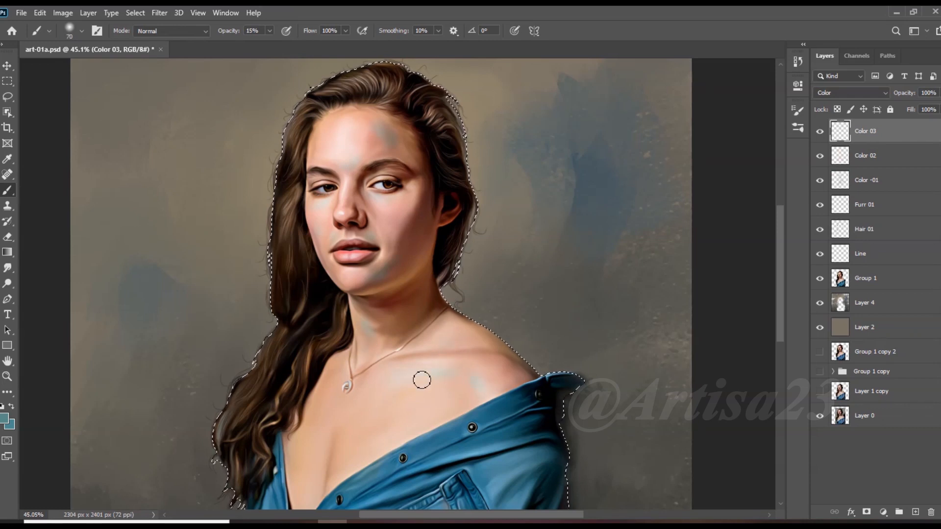
Smudge the teal tint smoothly into the face and chest, raising the smudge strength to 53% and the brush size to 175
click(7, 268)
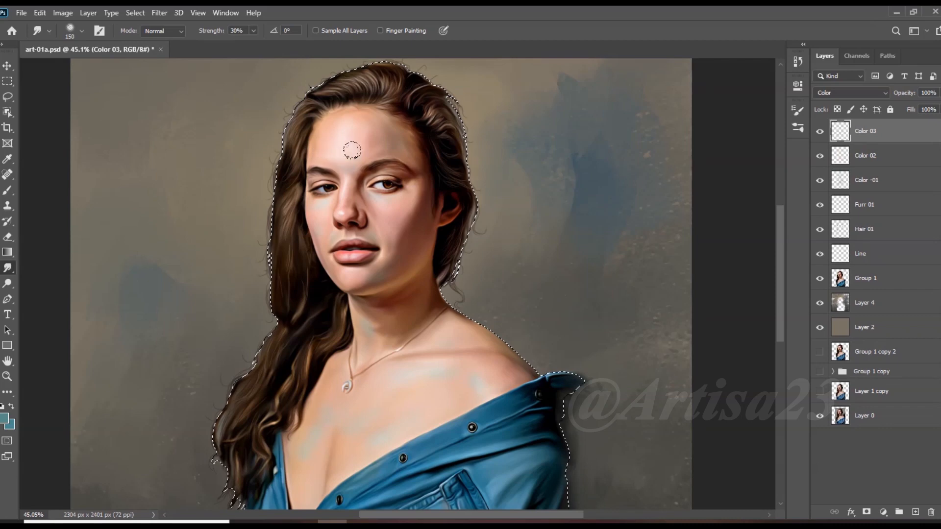
click(253, 31)
drag(253, 44, 266, 44)
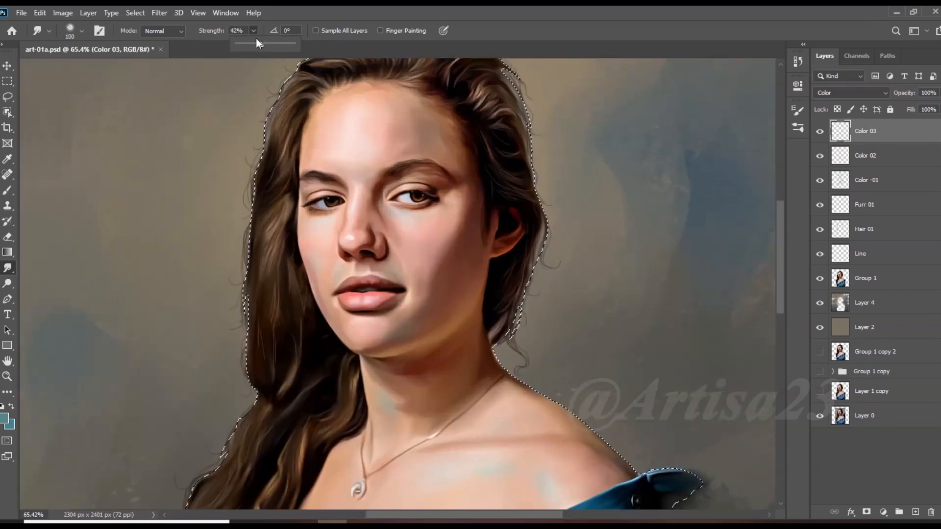
drag(256, 38, 264, 43)
drag(264, 42, 266, 42)
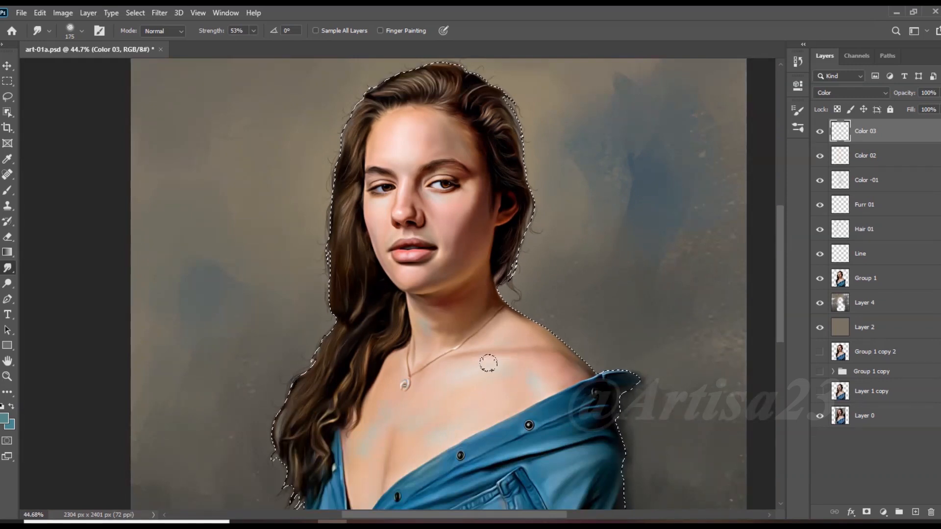
drag(488, 363, 410, 458)
scroll(499, 331, down, 2)
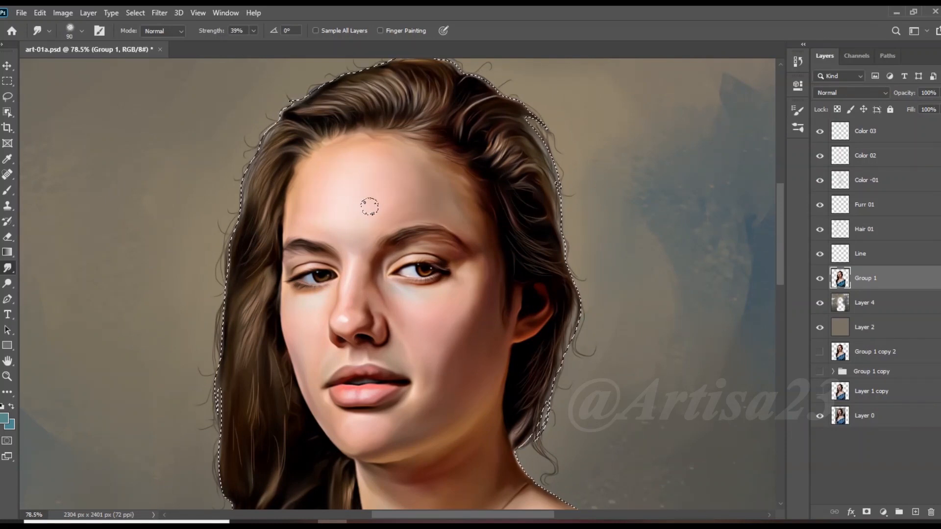
Smooth the forehead and eye area on the Group 1 layer with a size 80 smudge brush at 39% strength, and save
key(bracketleft)
key(bracketleft)
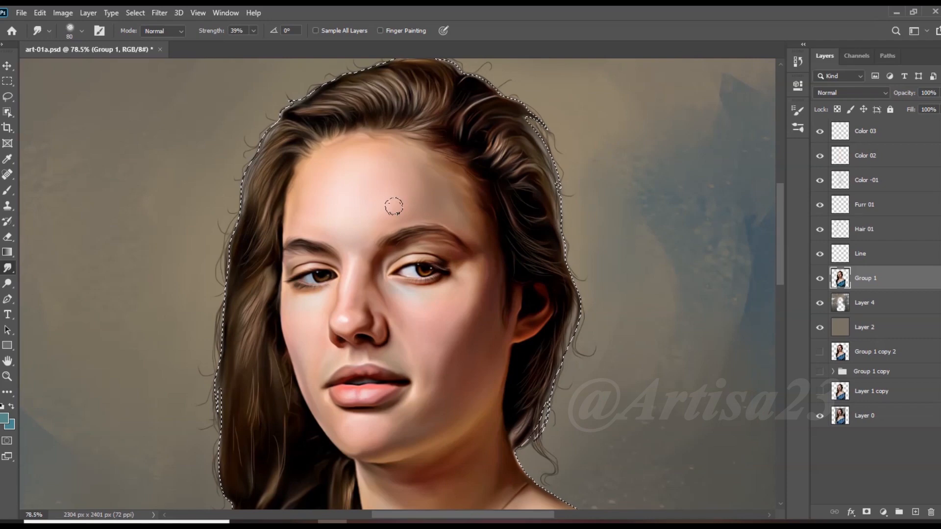
scroll(421, 240, up, 2)
mouse_move(429, 249)
mouse_down()
mouse_move(444, 246)
mouse_move(429, 290)
mouse_move(458, 228)
mouse_move(458, 250)
mouse_up()
scroll(445, 236, down, 3)
scroll(319, 240, down, 7)
key(ctrl+s)
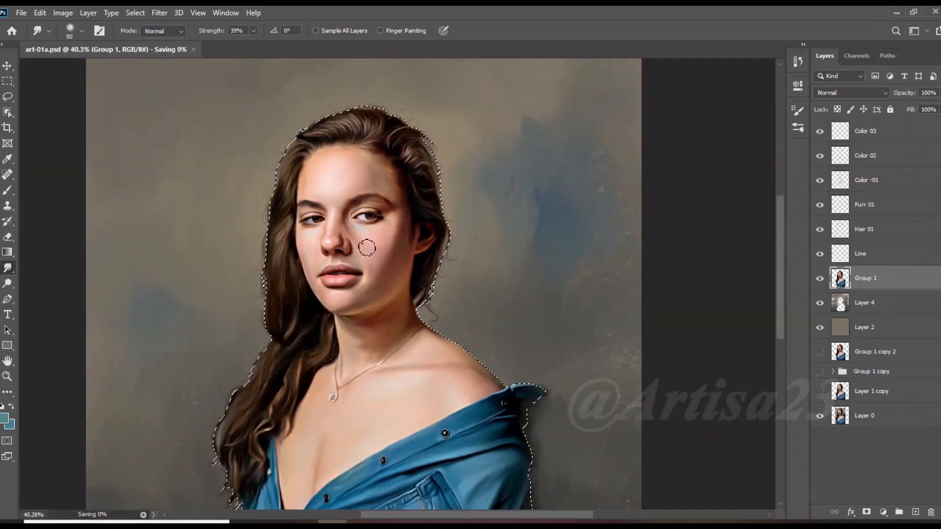
Return to the Color 03 layer, clear the selection and use Save As in Photoshop format with the file name art-01
click(865, 132)
scroll(411, 441, up, 4)
scroll(329, 302, down, 3)
scroll(304, 273, up, 2)
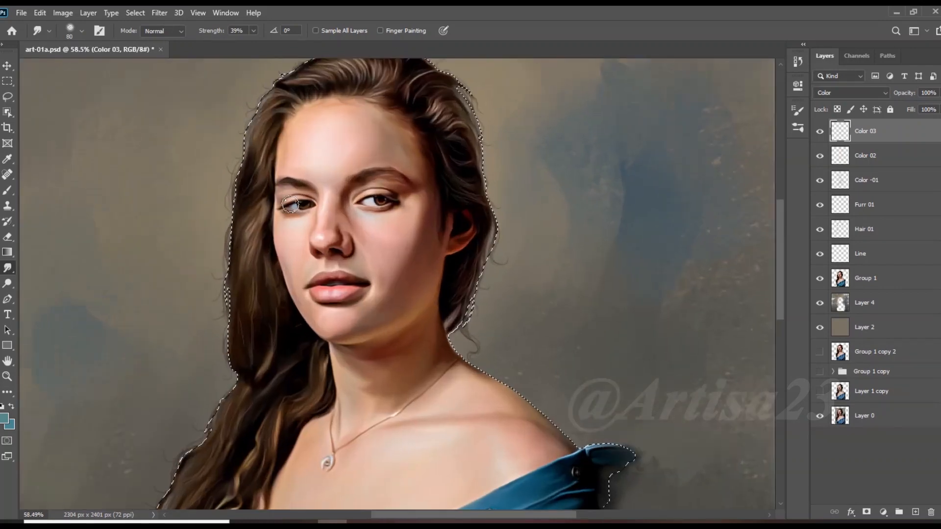
scroll(369, 133, down, 4)
scroll(441, 314, down, 2)
scroll(441, 314, up, 2)
scroll(441, 314, down, 2)
key(ctrl+shift+s)
click(117, 90)
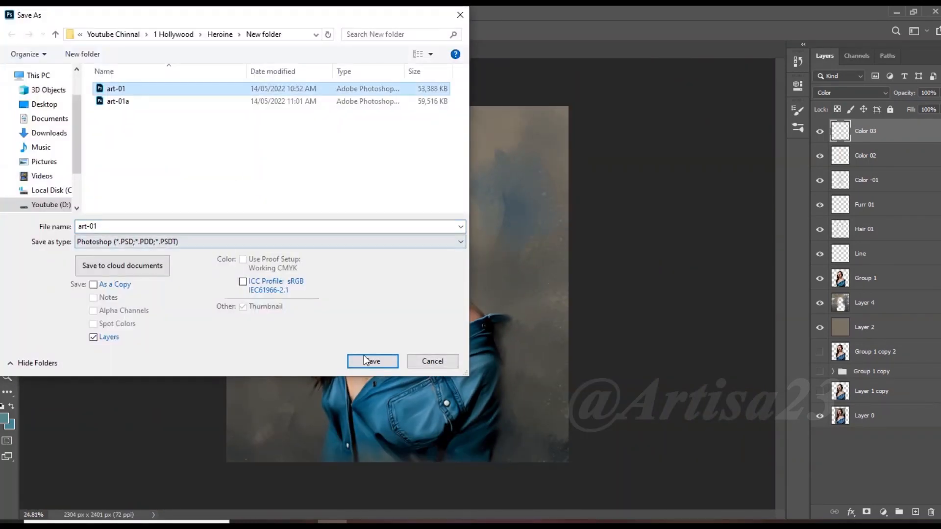
click(372, 360)
click(491, 267)
Add a new layer named Light above the Color 03 layer
scroll(491, 267, up, 1)
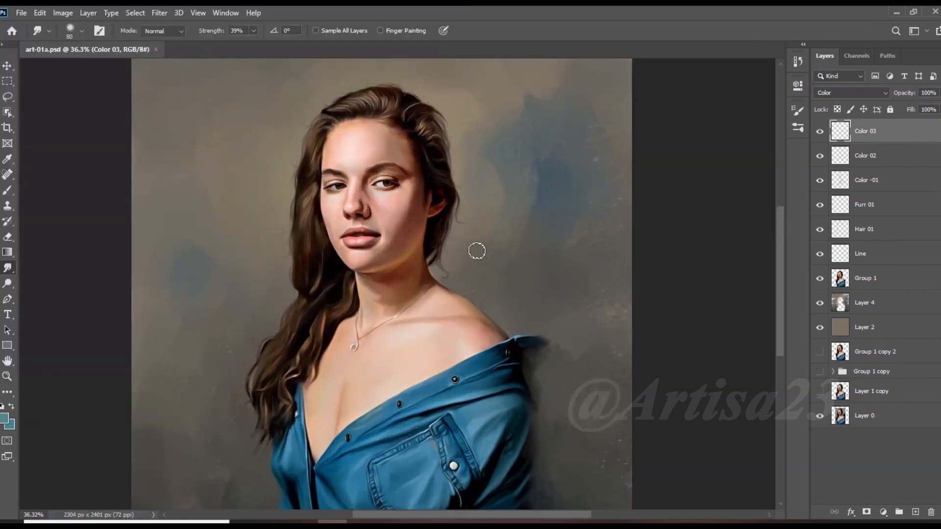
scroll(416, 218, up, 1)
click(914, 513)
double_click(867, 136)
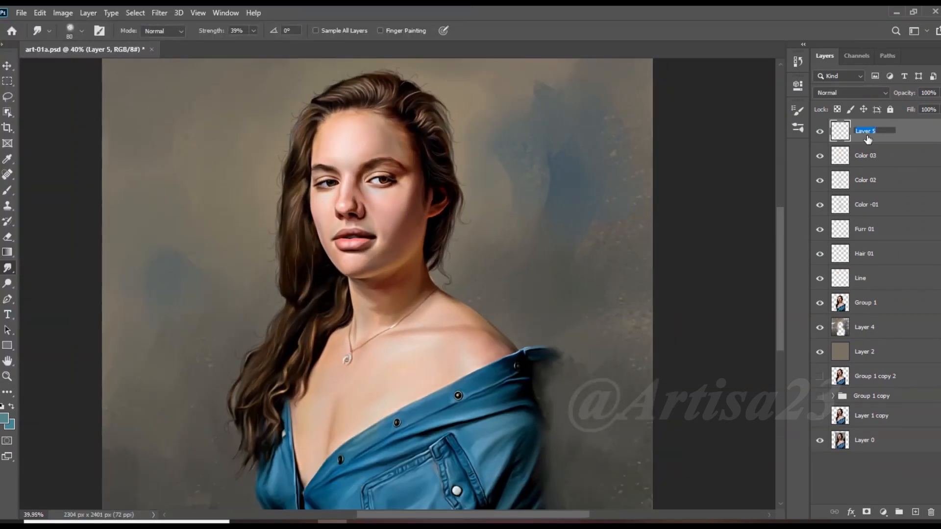
key(Return)
scroll(415, 153, up, 5)
Paint white highlights on the nose and forehead on the Light layer with a small brush at 55% opacity
key(b)
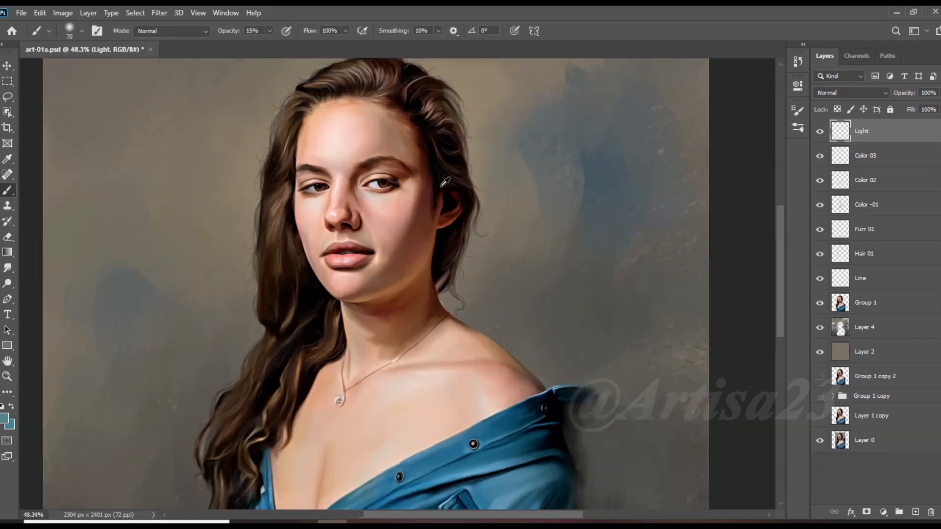
click(4, 418)
click(116, 114)
click(387, 109)
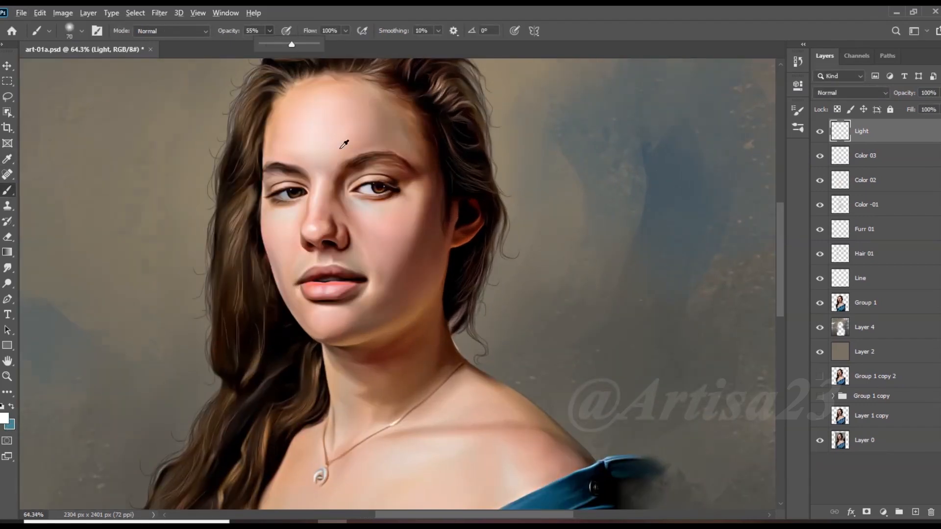
scroll(336, 139, up, 3)
key(bracketleft)
key(bracketleft)
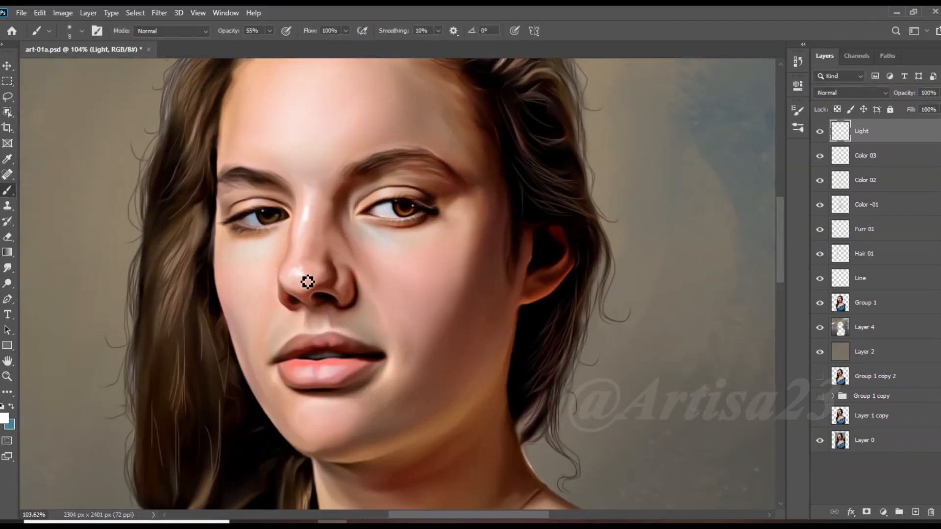
drag(328, 133, 299, 139)
scroll(328, 172, down, 6)
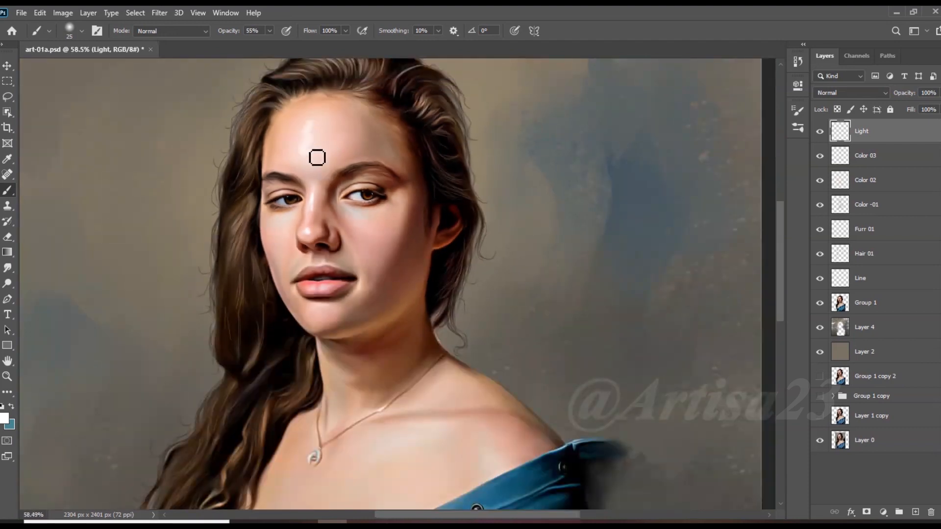
Add small white highlights to both cheeks, the chin and the lower lip with a size 9 brush
scroll(286, 226, up, 6)
key(bracketleft)
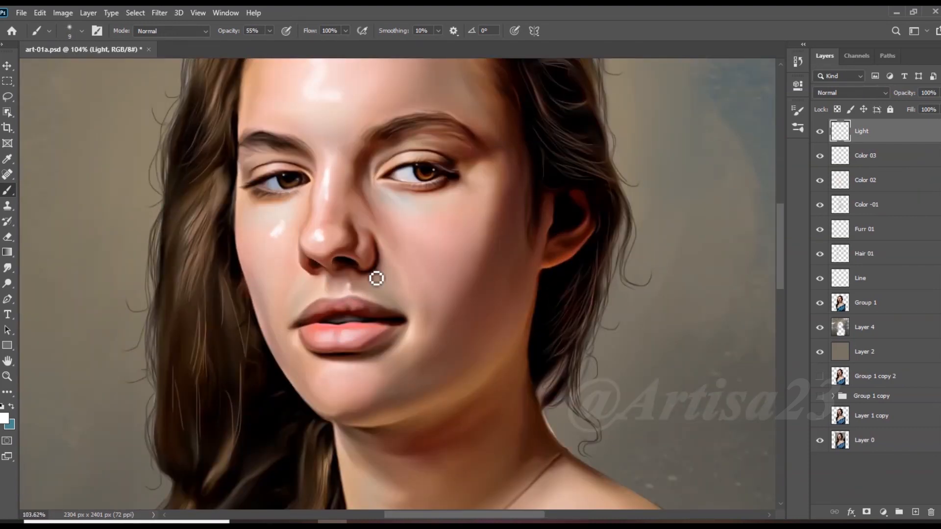
drag(439, 252, 422, 234)
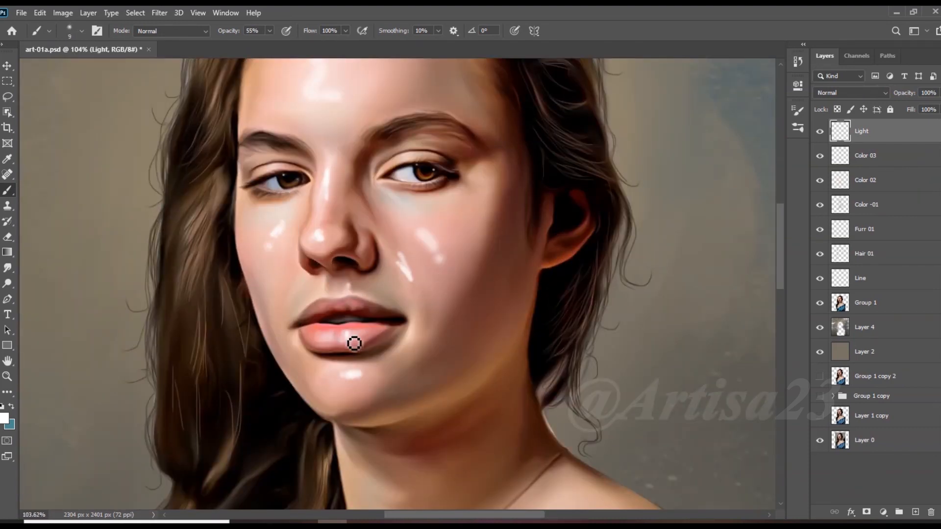
scroll(328, 312, down, 6)
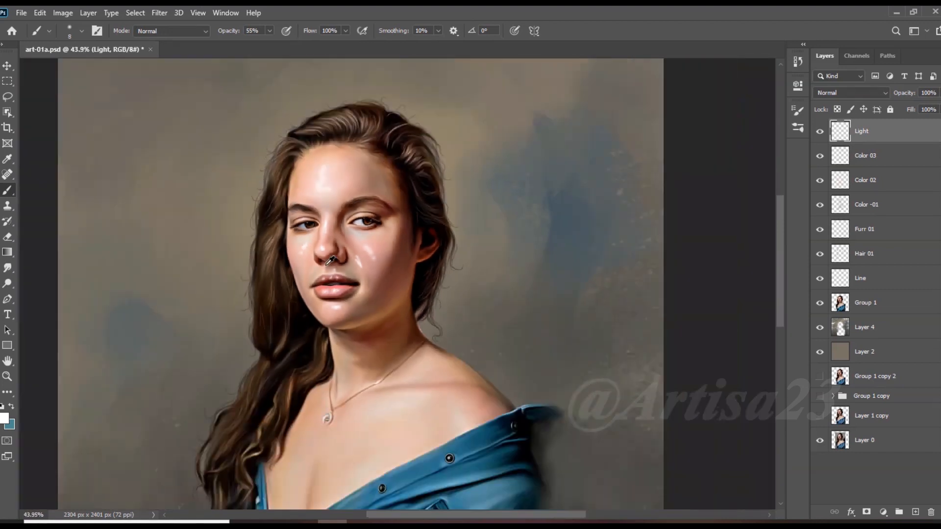
Paint white highlights along the neck, collarbone, shoulder and chest with a size 10 brush
scroll(485, 427, up, 3)
key(bracketright)
key(bracketright)
key(bracketright)
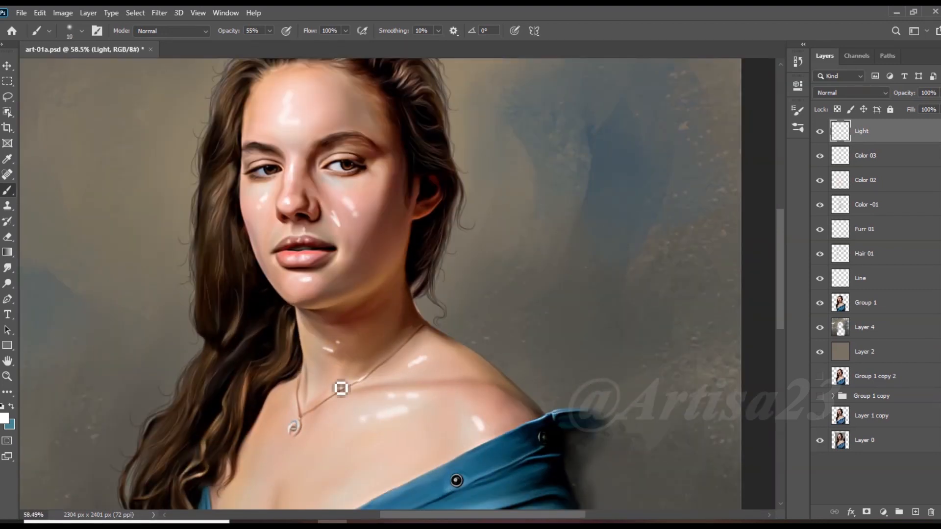
scroll(283, 452, down, 3)
drag(381, 433, 324, 456)
drag(282, 442, 284, 457)
scroll(348, 328, down, 2)
Smudge the neck, shoulder and chest highlights into the skin with a size 100 brush at 39% strength
click(8, 268)
scroll(381, 396, up, 4)
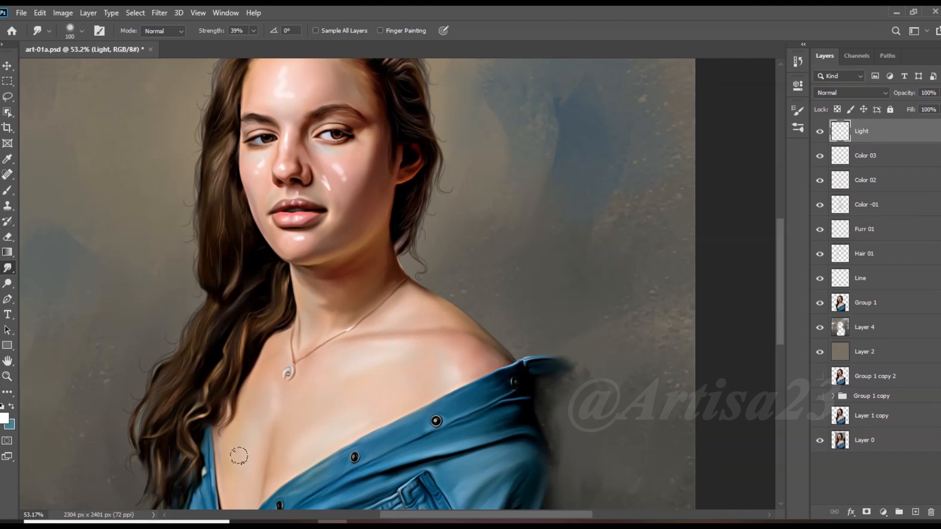
scroll(249, 421, down, 2)
scroll(343, 362, up, 4)
Blend the white face highlights softly into the skin with a size 80 smudge brush, and save
key(bracketleft)
key(bracketleft)
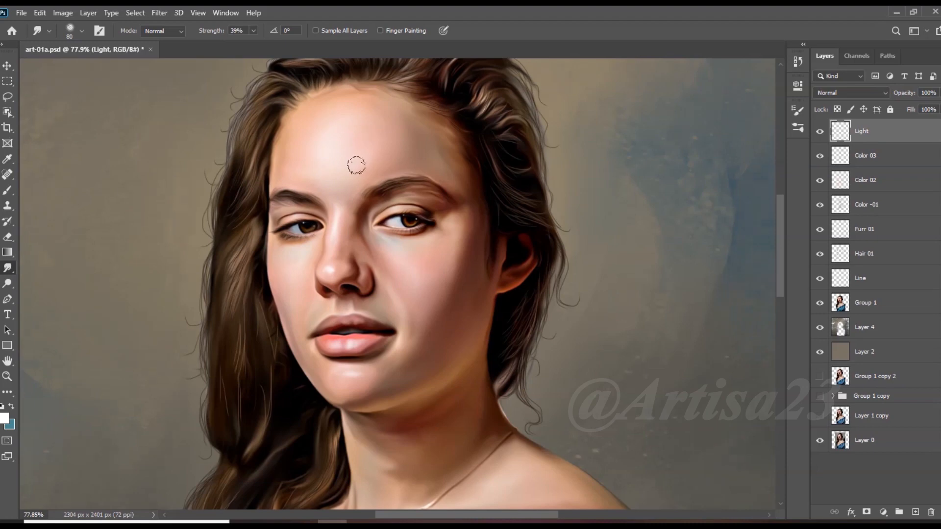
scroll(361, 133, down, 12)
scroll(397, 215, up, 10)
scroll(393, 202, down, 2)
scroll(394, 201, down, 2)
key(ctrl+s)
Add a new layer named Lips above the Light layer and save the file
click(915, 512)
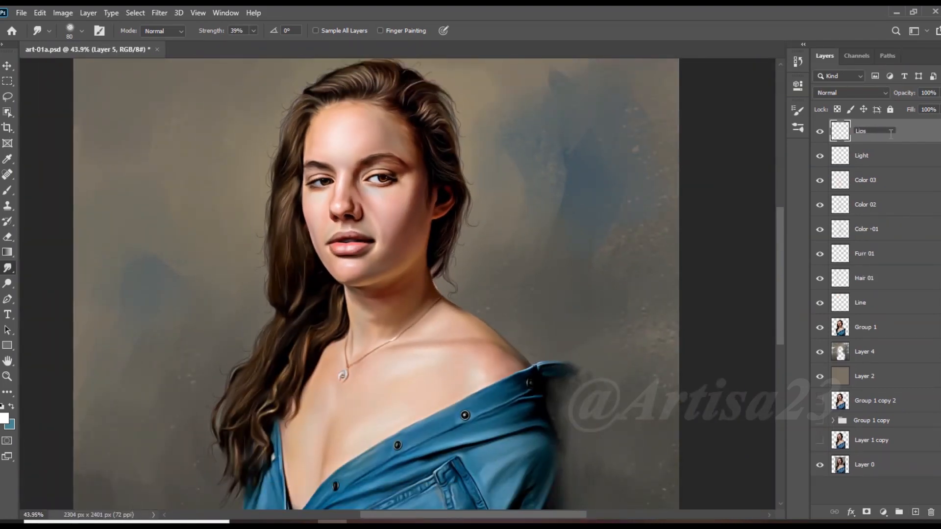
key(Return)
scroll(394, 169, up, 3)
key(ctrl+s)
scroll(380, 184, up, 2)
Choose dark red and paint over the upper lip with a small brush at 77% opacity
click(7, 191)
click(5, 418)
click(260, 188)
click(387, 109)
scroll(360, 312, up, 3)
key([)
key([)
key([)
mouse_move(378, 248)
mouse_down()
mouse_move(317, 236)
mouse_move(284, 243)
mouse_up()
key([)
key([)
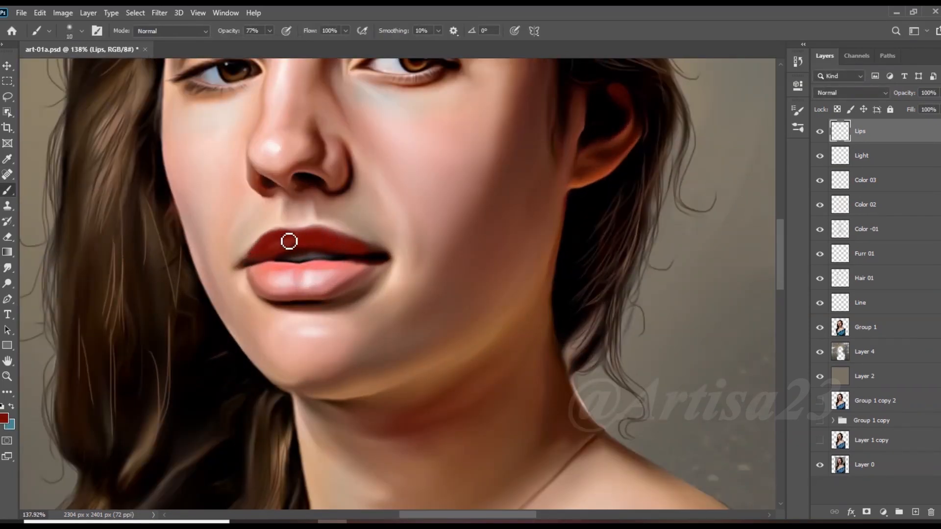
Fill the lower lip with the same dark red, adjusting the brush size to its contours
key(])
key(])
mouse_move(375, 262)
mouse_down()
mouse_move(328, 272)
mouse_move(348, 272)
mouse_move(323, 291)
mouse_move(274, 272)
mouse_move(306, 288)
mouse_move(267, 290)
mouse_move(257, 274)
mouse_move(352, 272)
mouse_up()
key(bracketleft)
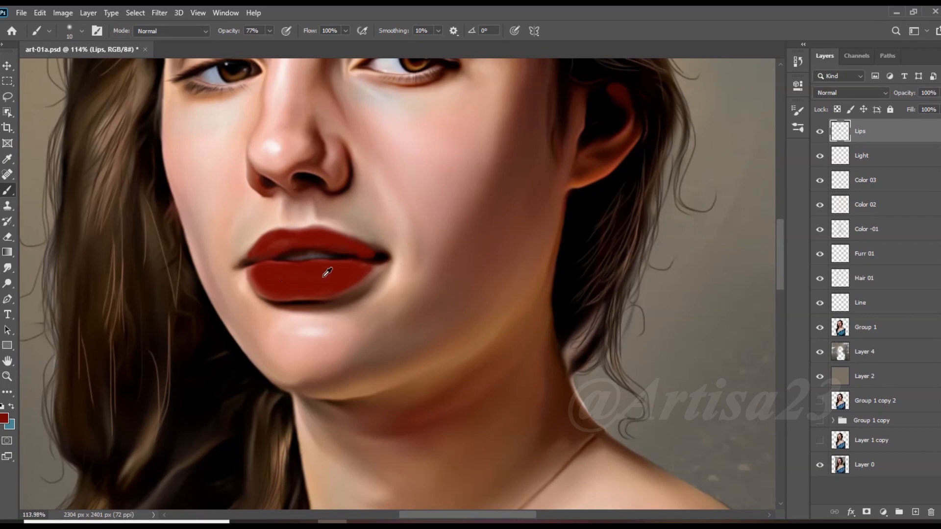
Set the Lips layer's blend mode to Soft Light and save the file
scroll(323, 277, down, 10)
key(ctrl+s)
scroll(334, 281, up, 6)
click(862, 93)
click(839, 247)
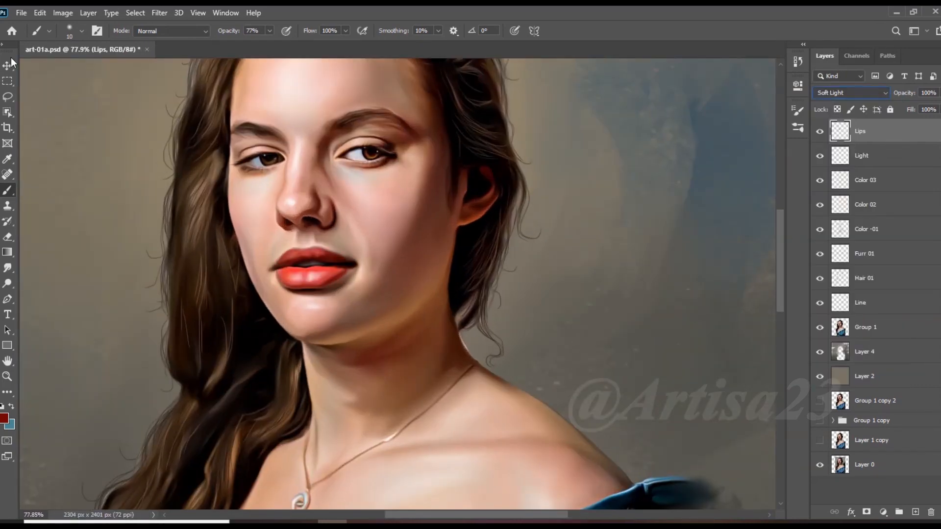
click(12, 63)
scroll(418, 275, down, 6)
key(ctrl+s)
scroll(416, 245, up, 5)
Shift the lip colour toward a pinker hue with Hue/Saturation on the Lips layer
click(63, 13)
click(234, 107)
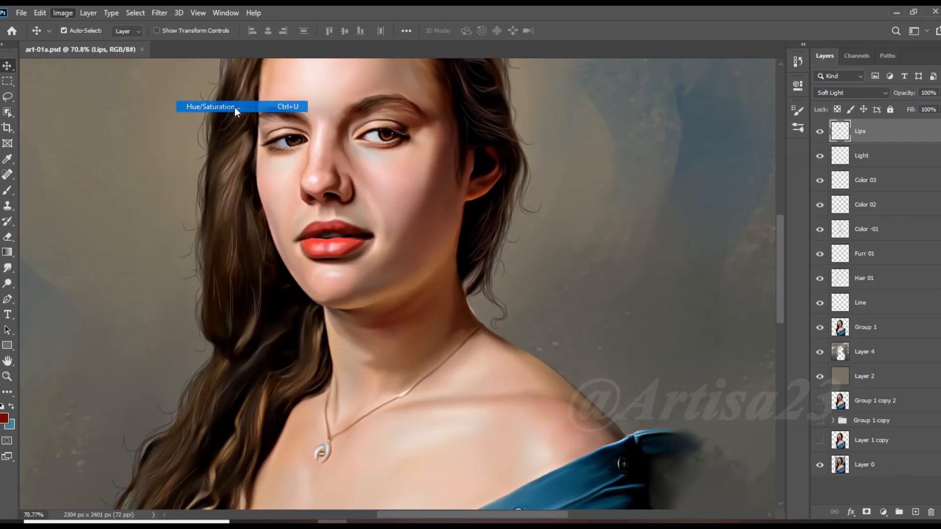
drag(445, 93, 657, 76)
drag(651, 161, 628, 161)
click(786, 104)
Reduce the Lips layer to 63% opacity and 61% fill, and save the file
click(939, 110)
click(939, 93)
drag(937, 122, 925, 106)
scroll(292, 248, down, 10)
key(ctrl+s)
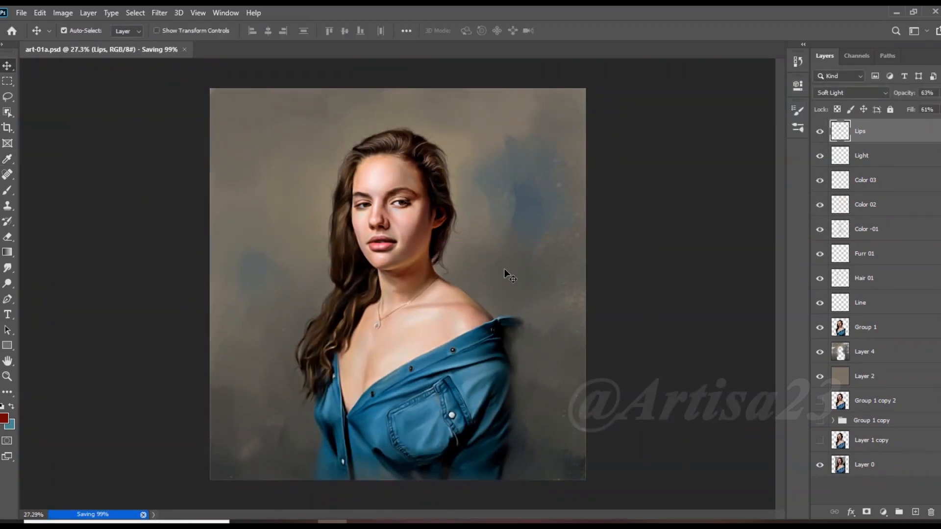
scroll(492, 255, up, 2)
scroll(492, 257, down, 2)
scroll(493, 260, up, 2)
scroll(490, 267, down, 3)
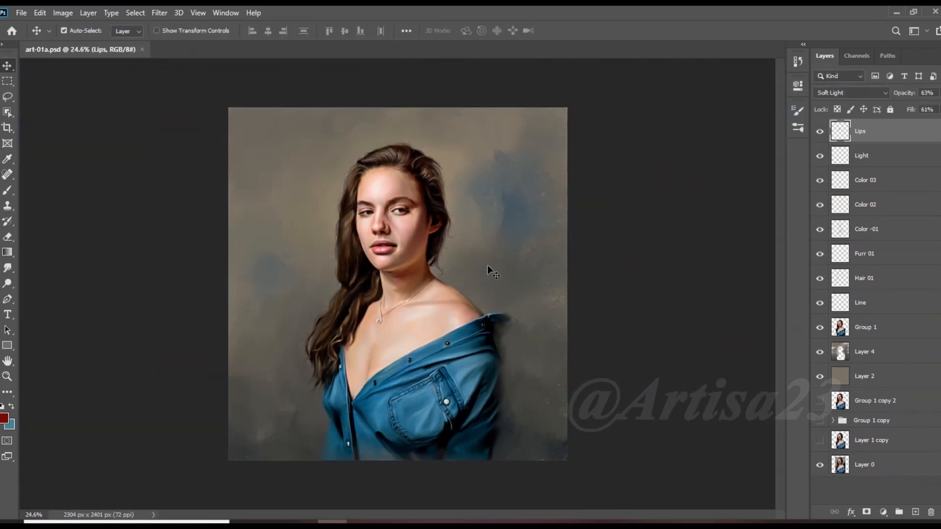
Group the layers from Lips down to Group 1, keep a hidden copy of the group and merge the other into one layer
shift+click(886, 329)
key(ctrl+g)
key(ctrl+j)
right_click(869, 127)
click(762, 426)
key(ctrl+0)
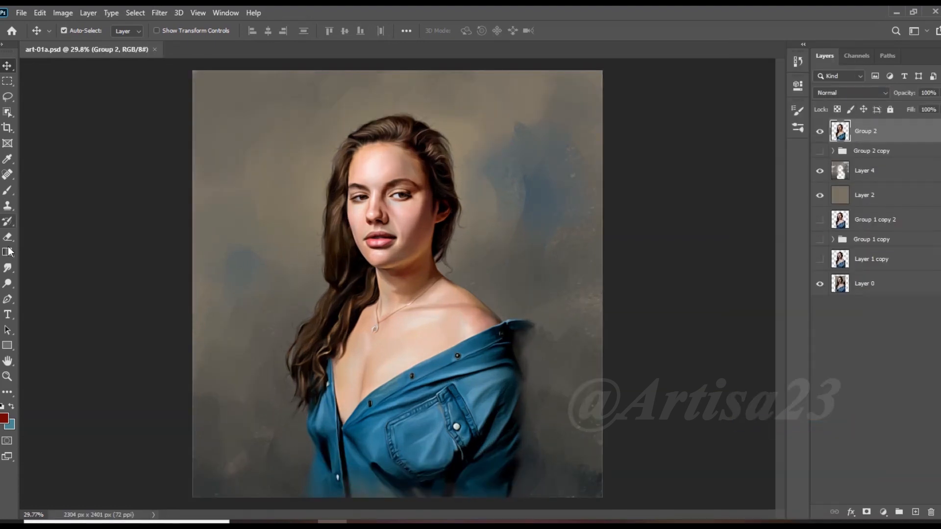
Add a layer mask to Group 2 and soften the hair edge beside the ear with a black brush at 30% opacity
click(866, 512)
key(d)
click(7, 191)
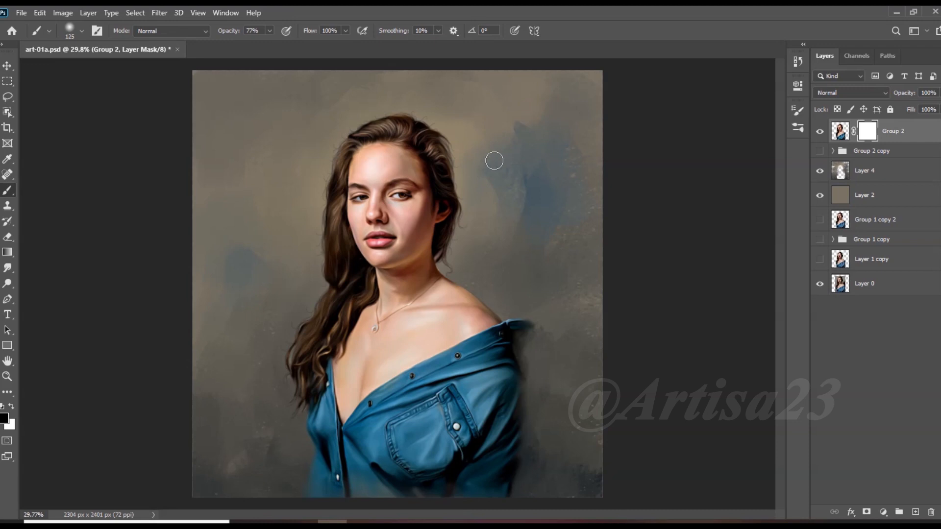
drag(250, 44, 243, 45)
scroll(492, 174, up, 7)
click(430, 185)
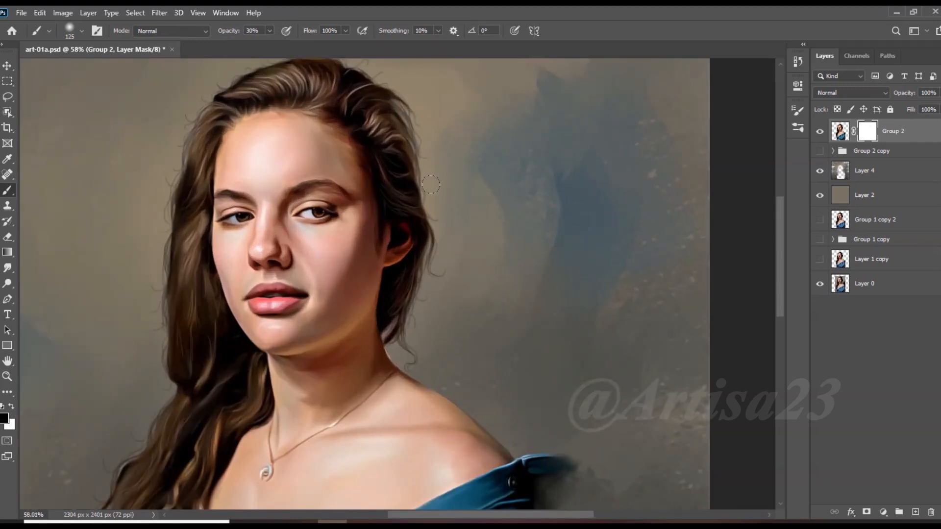
scroll(389, 323, down, 2)
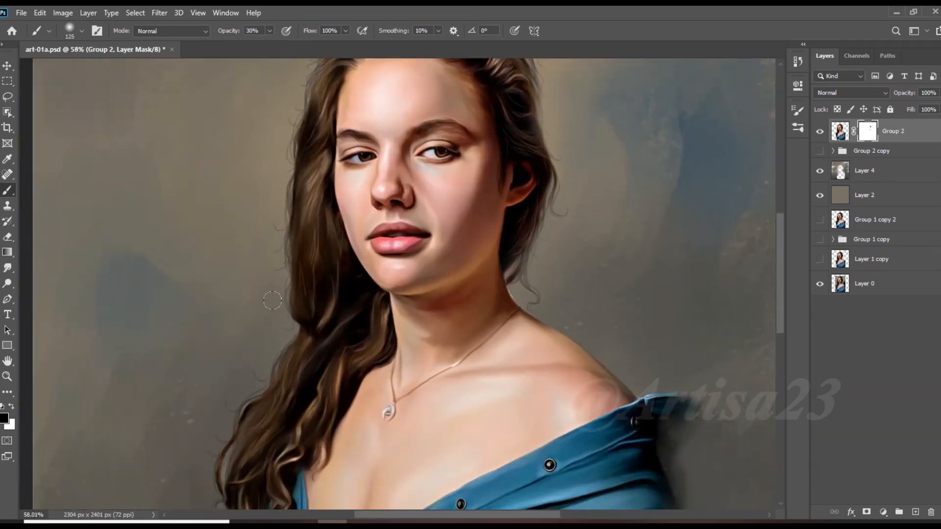
Fade the outer edges of the long hair and the crown into the background on the Group 2 mask
scroll(336, 332, up, 1)
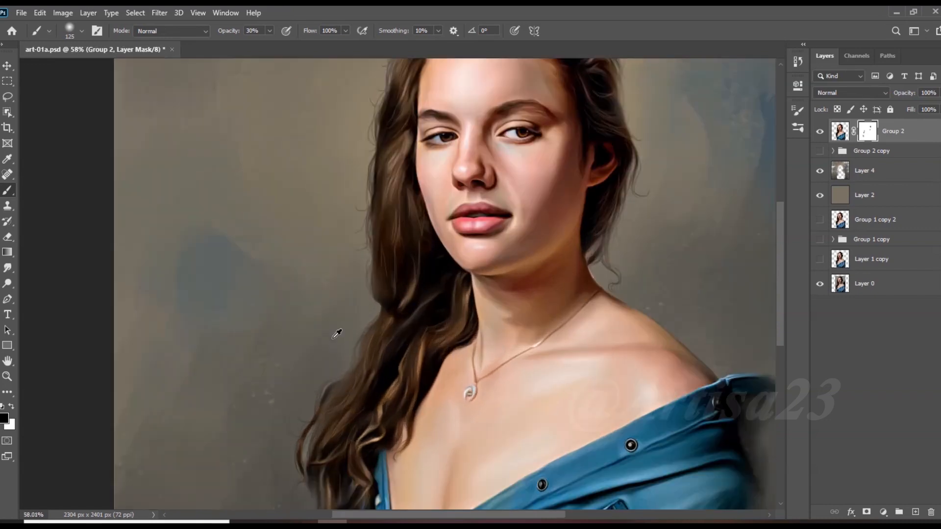
scroll(415, 98, up, 2)
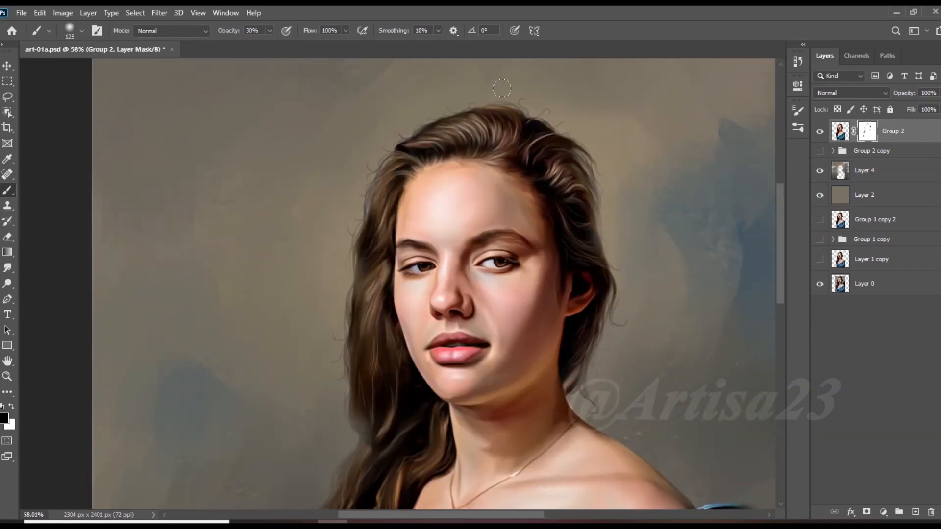
scroll(563, 159, up, 1)
scroll(527, 123, down, 2)
scroll(522, 235, up, 2)
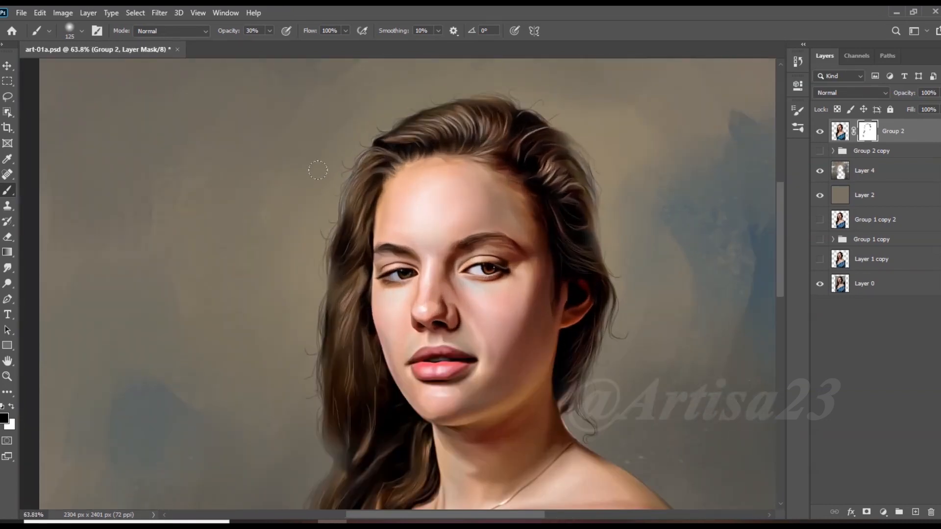
Soften the remaining lower hair and shoulder edges on the Group 2 mask with the size 125 brush, and save
scroll(521, 236, down, 3)
scroll(568, 353, up, 2)
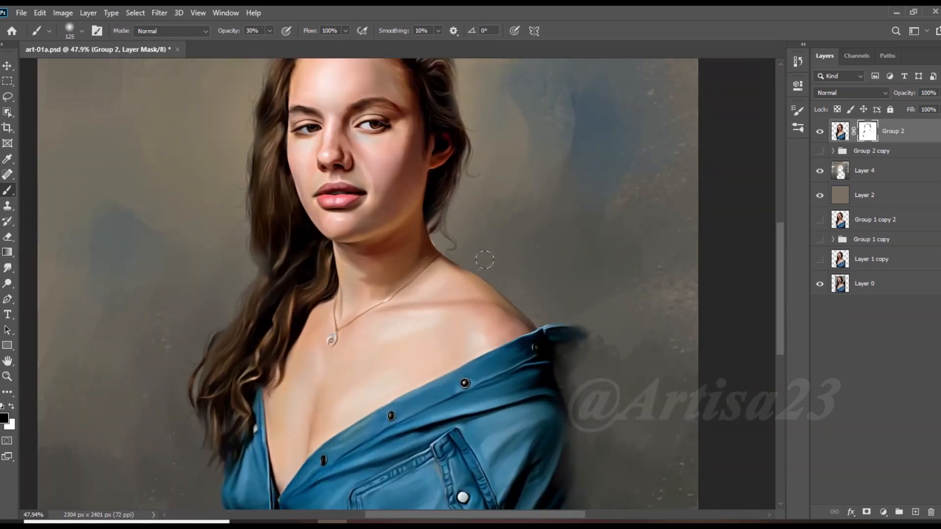
scroll(485, 260, down, 3)
scroll(274, 378, up, 3)
scroll(299, 269, down, 3)
scroll(455, 195, down, 2)
key(ctrl+s)
scroll(464, 211, up, 2)
scroll(470, 208, down, 2)
scroll(475, 209, down, 1)
scroll(626, 222, up, 2)
scroll(609, 227, down, 1)
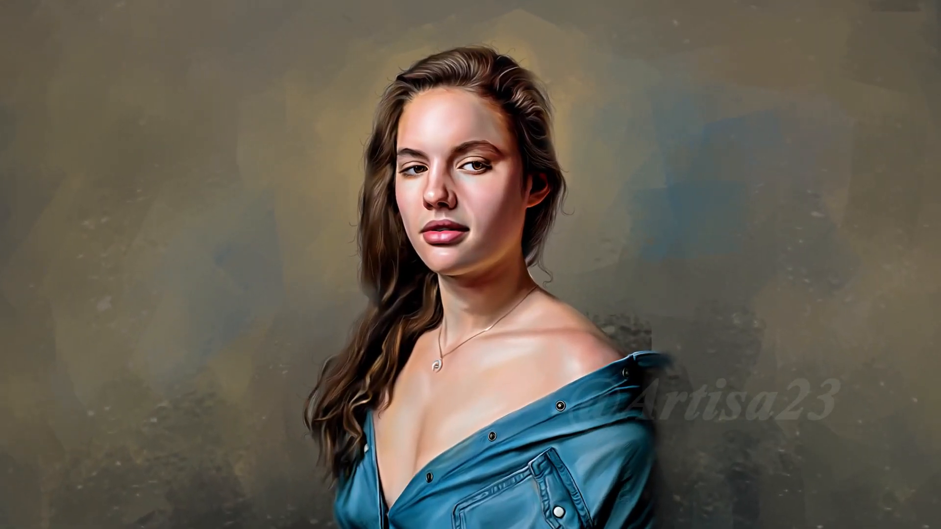